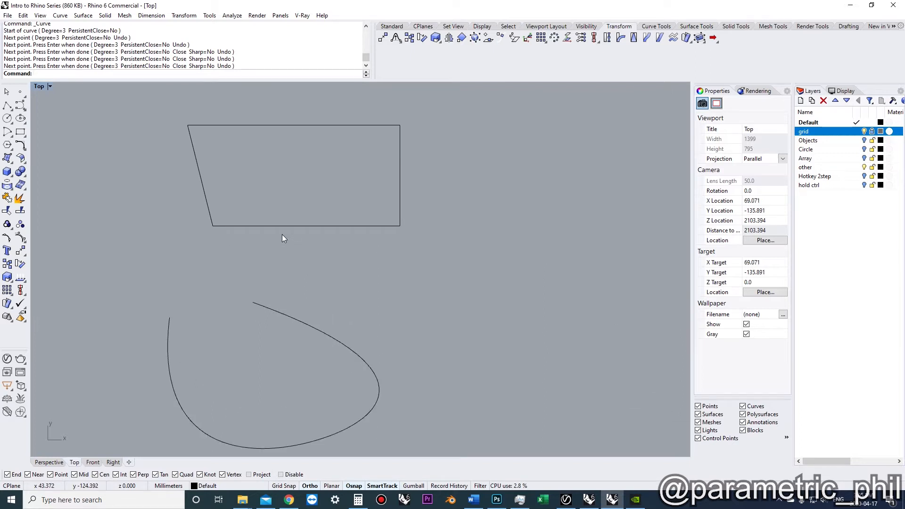
# Select the quadrilateral's top-left control point and shift it left with the gumball
pyautogui.click(268, 202)
pyautogui.click(219, 159)
pyautogui.click(220, 159)
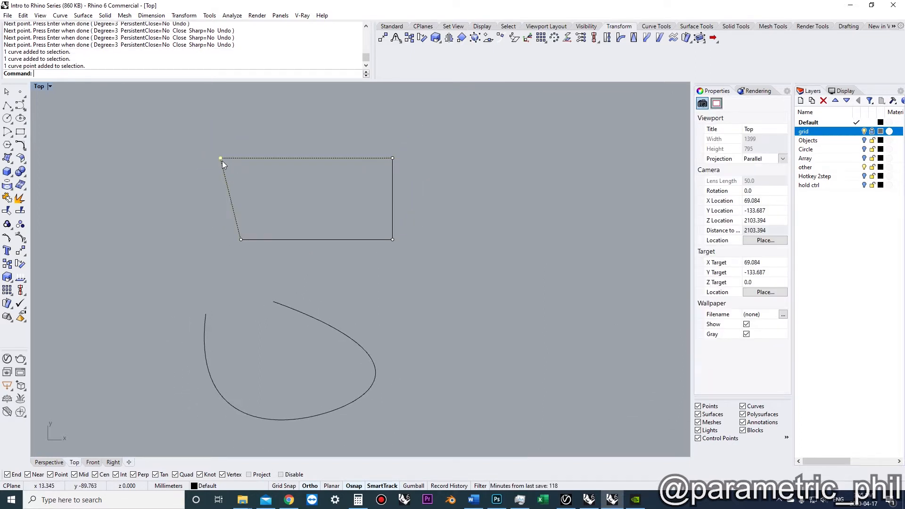
pyautogui.click(222, 157)
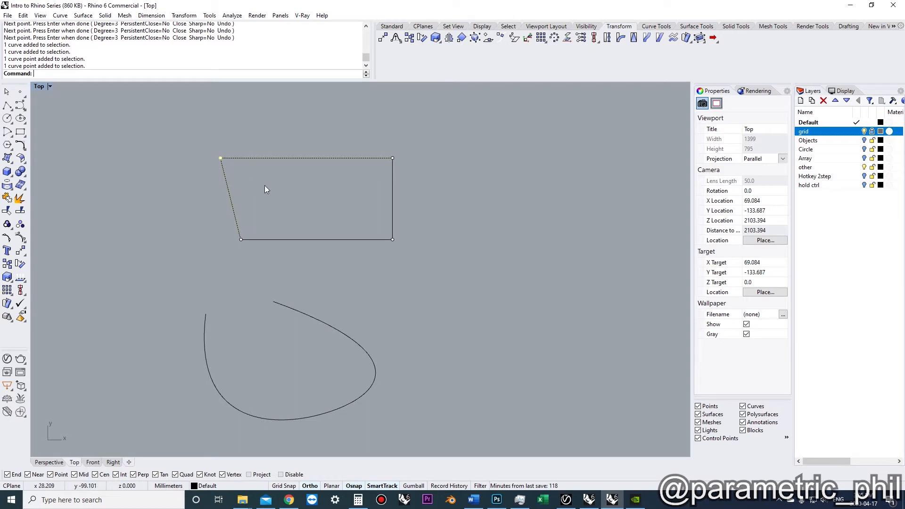
pyautogui.click(232, 185)
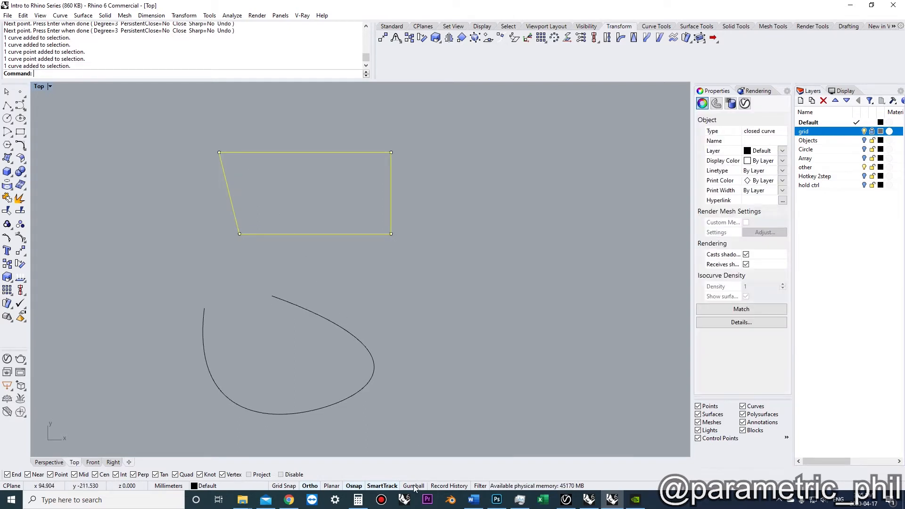
pyautogui.click(218, 153)
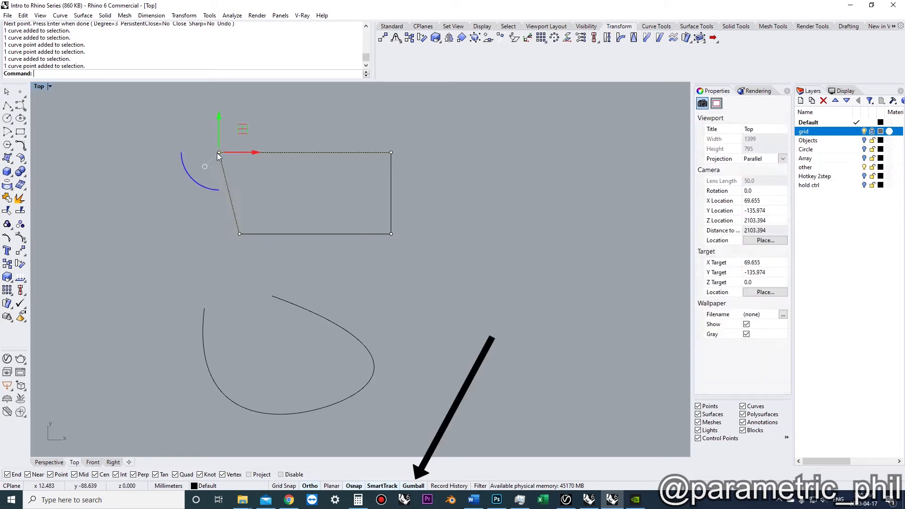
pyautogui.moveTo(252, 196); pyautogui.dragTo(280, 237, button='right')
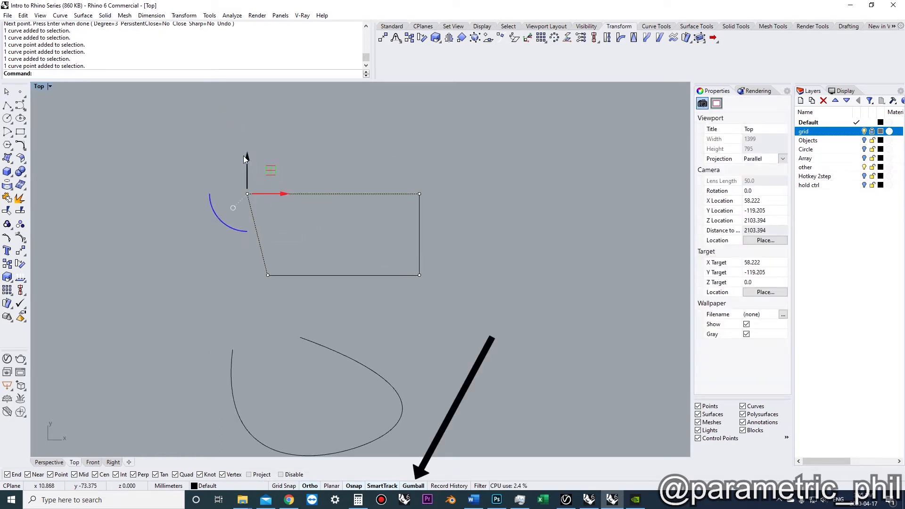
pyautogui.moveTo(247, 165); pyautogui.dragTo(255, 133)
pyautogui.moveTo(281, 164); pyautogui.dragTo(227, 183)
pyautogui.moveTo(191, 145); pyautogui.dragTo(278, 225)
pyautogui.moveTo(267, 194); pyautogui.dragTo(247, 199)
pyautogui.moveTo(283, 223); pyautogui.dragTo(284, 192, button='right')
pyautogui.moveTo(336, 318); pyautogui.dragTo(315, 275, button='right')
# Select the open curve's upper end point and drag it down and right with the gumball
pyautogui.click(304, 272)
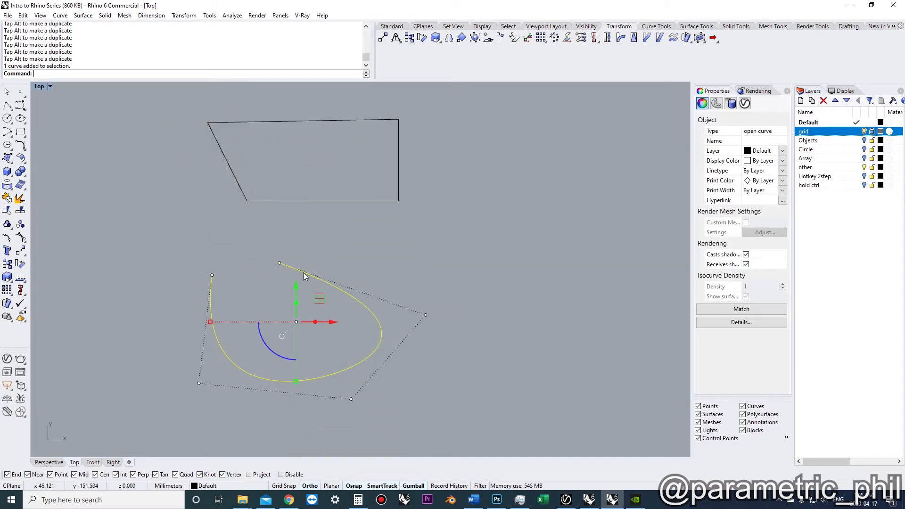
pyautogui.click(280, 263)
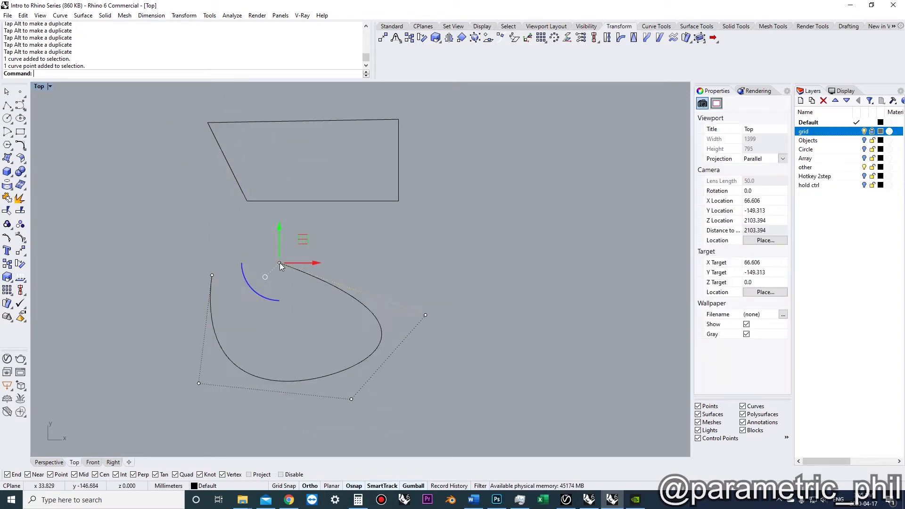
pyautogui.moveTo(281, 238); pyautogui.dragTo(369, 287)
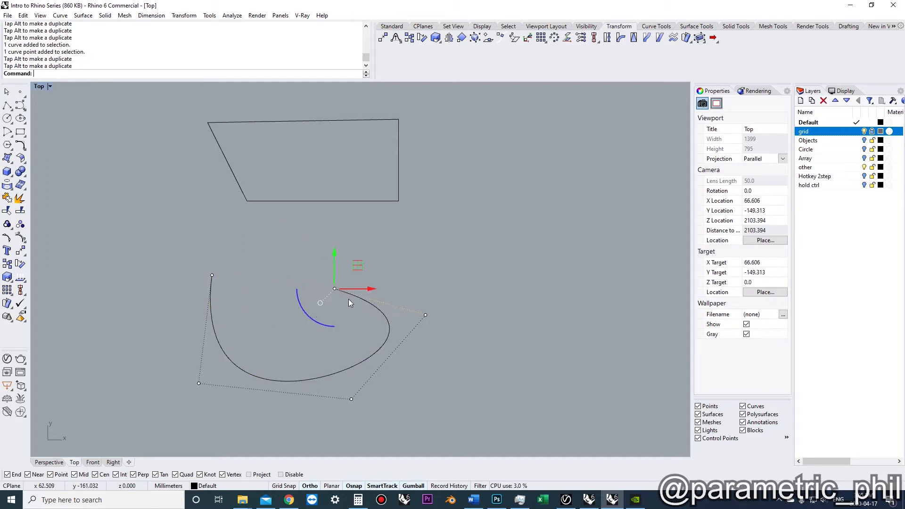
# Try rotating the open curve with the gumball, then undo the rotation
pyautogui.click(320, 303)
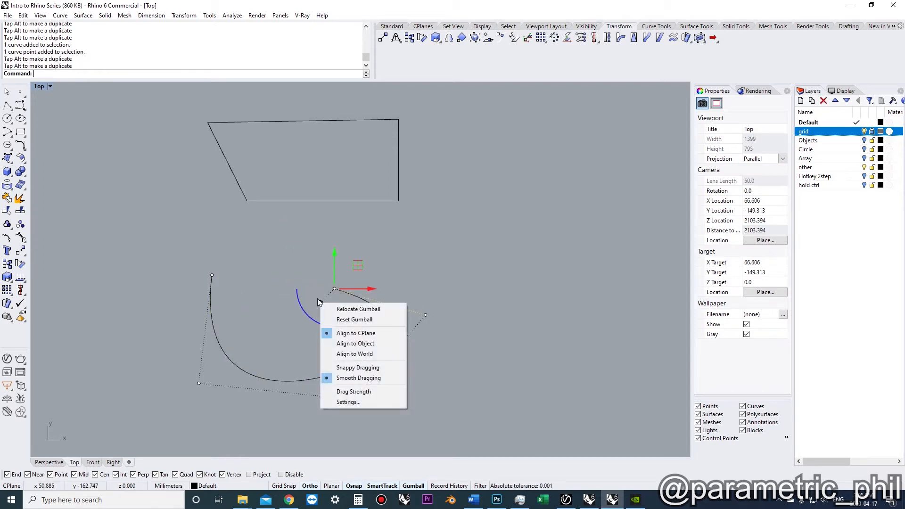
pyautogui.click(303, 320)
pyautogui.moveTo(287, 328); pyautogui.dragTo(286, 283)
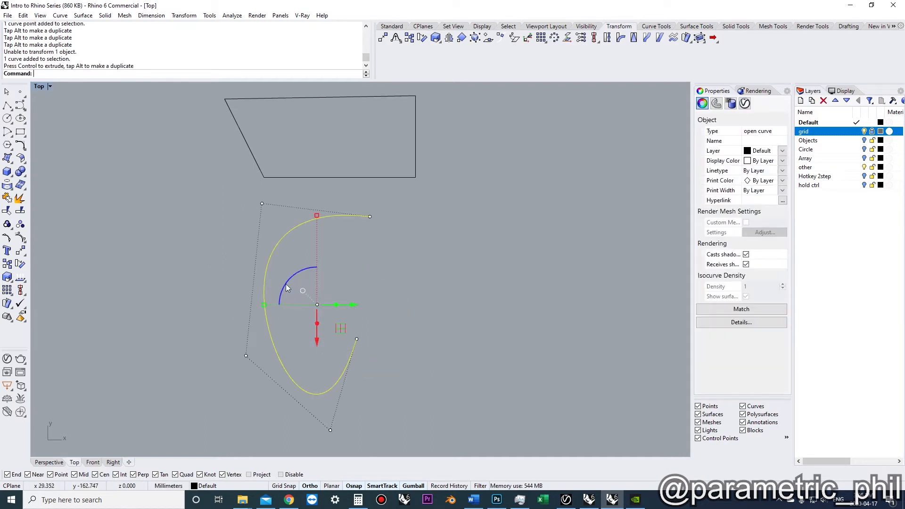
pyautogui.hotkey('ctrl', 'z')
pyautogui.press('Escape')
# Move the quadrilateral's top-left control point up and right with the Move command
pyautogui.moveTo(374, 306); pyautogui.dragTo(399, 324, button='right')
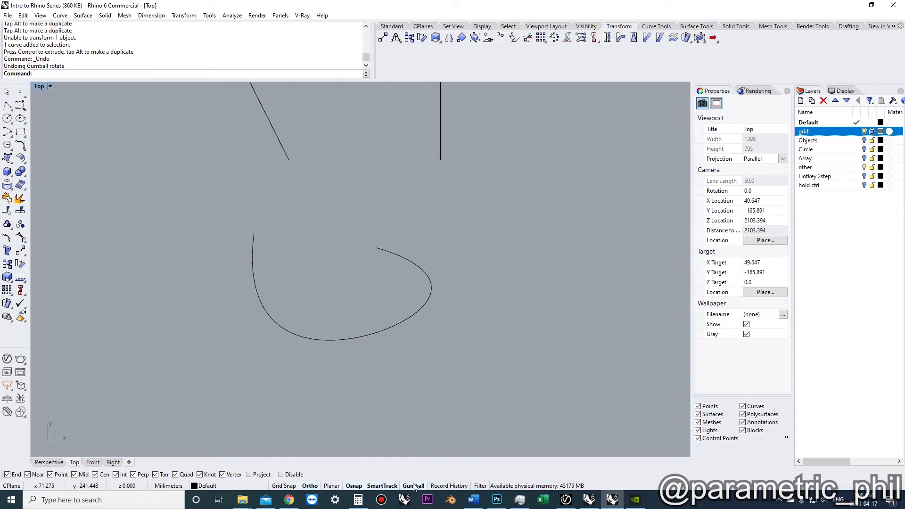
pyautogui.scroll(-2, 377, 377)
pyautogui.scroll(4, 358, 344)
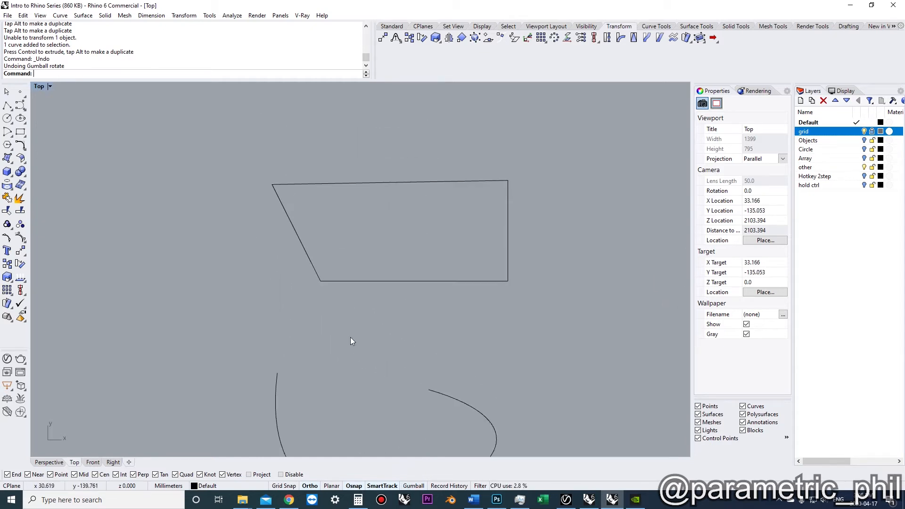
pyautogui.click(335, 281)
pyautogui.scroll(-2, 336, 285)
pyautogui.scroll(2, 306, 257)
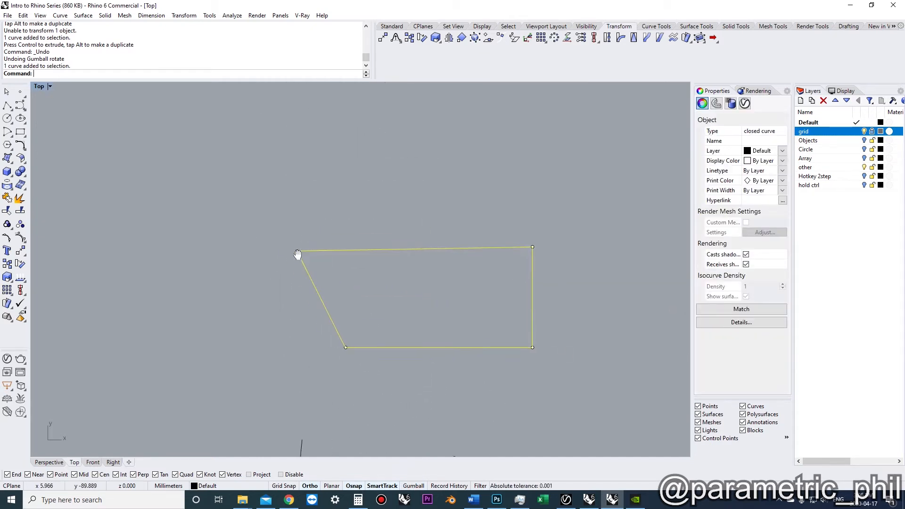
pyautogui.keyDown('ctrl'); pyautogui.keyDown('shift'); pyautogui.click(284, 248); pyautogui.keyUp('shift'); pyautogui.keyUp('ctrl')
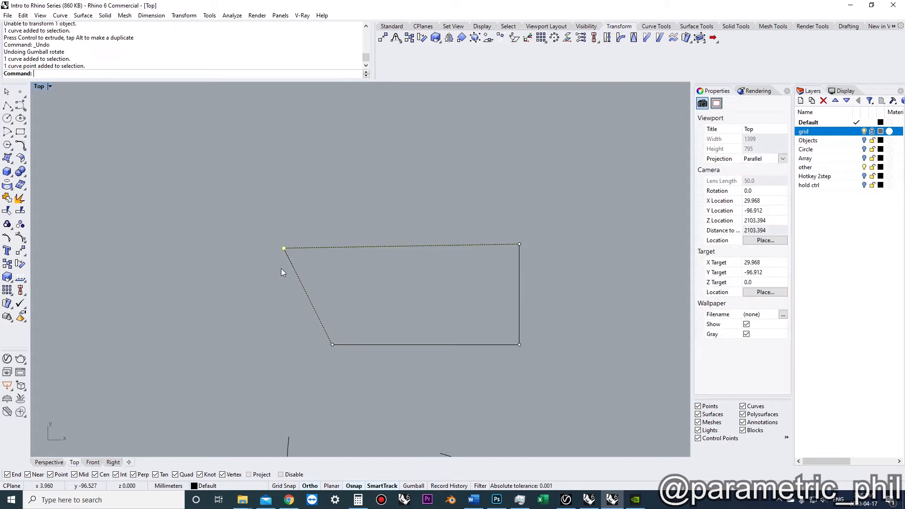
pyautogui.write('move')
pyautogui.press('Return')
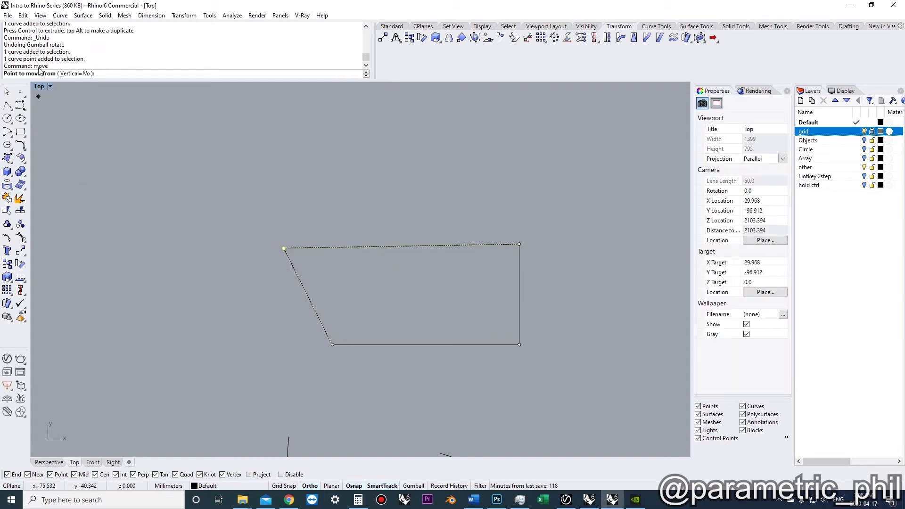
pyautogui.click(276, 250)
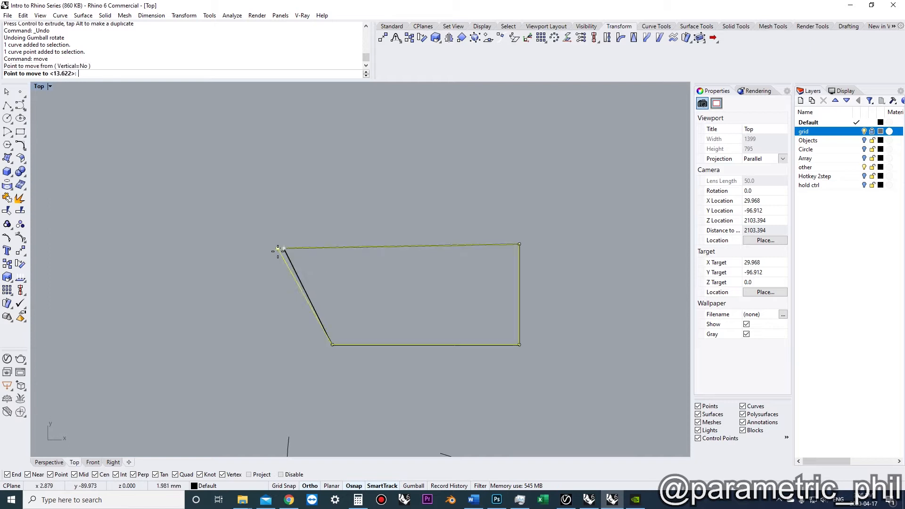
pyautogui.click(316, 197)
# Try moving the quadrilateral's top corner point vertically in the Perspective view, then undo the move
pyautogui.scroll(-1, 335, 207)
pyautogui.moveTo(335, 207); pyautogui.dragTo(294, 181, button='right')
pyautogui.scroll(-2, 310, 230)
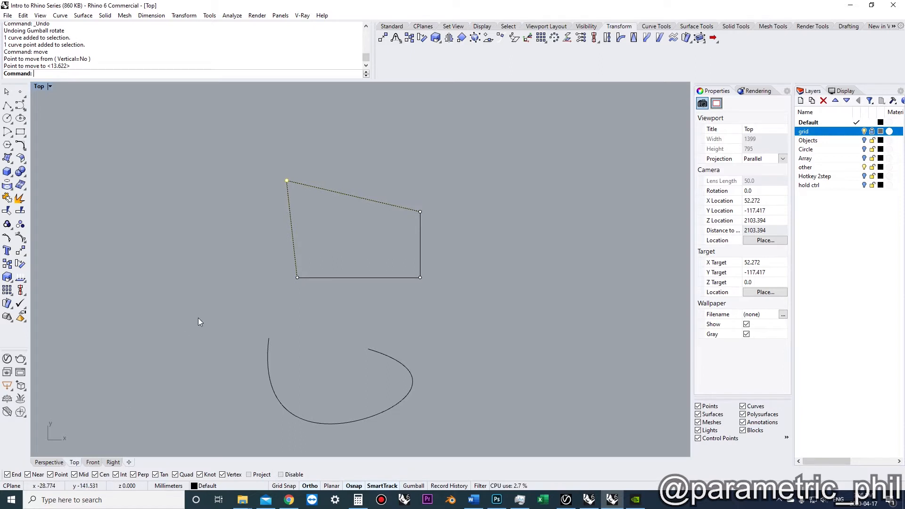
pyautogui.click(55, 464)
pyautogui.scroll(-5, 301, 270)
pyautogui.keyDown('shift'); pyautogui.moveTo(301, 270); pyautogui.dragTo(341, 189, button='right'); pyautogui.keyUp('shift')
pyautogui.scroll(7, 319, 231)
pyautogui.moveTo(319, 231); pyautogui.dragTo(304, 254, button='right')
pyautogui.keyDown('shift'); pyautogui.moveTo(304, 254); pyautogui.dragTo(383, 234, button='right'); pyautogui.keyUp('shift')
pyautogui.scroll(4, 352, 236)
pyautogui.scroll(-4, 376, 214)
pyautogui.scroll(2, 381, 235)
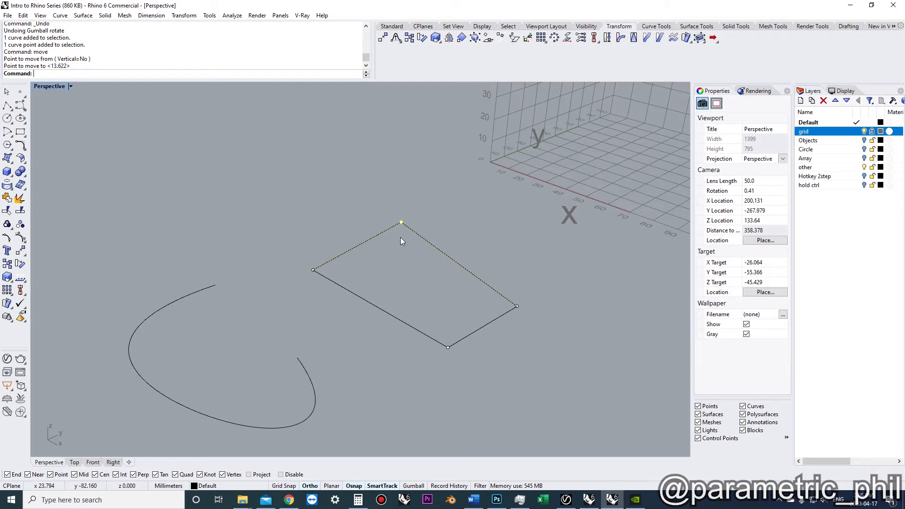
pyautogui.press('F4')
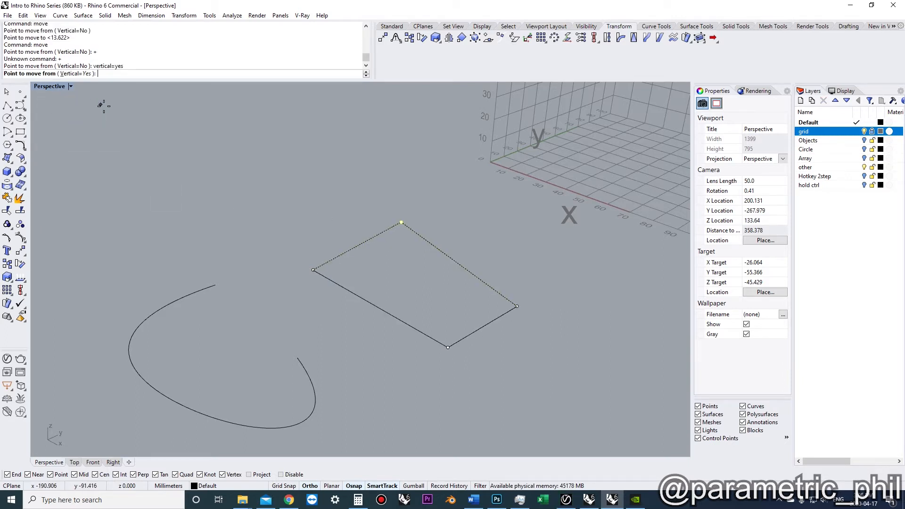
pyautogui.click(401, 222)
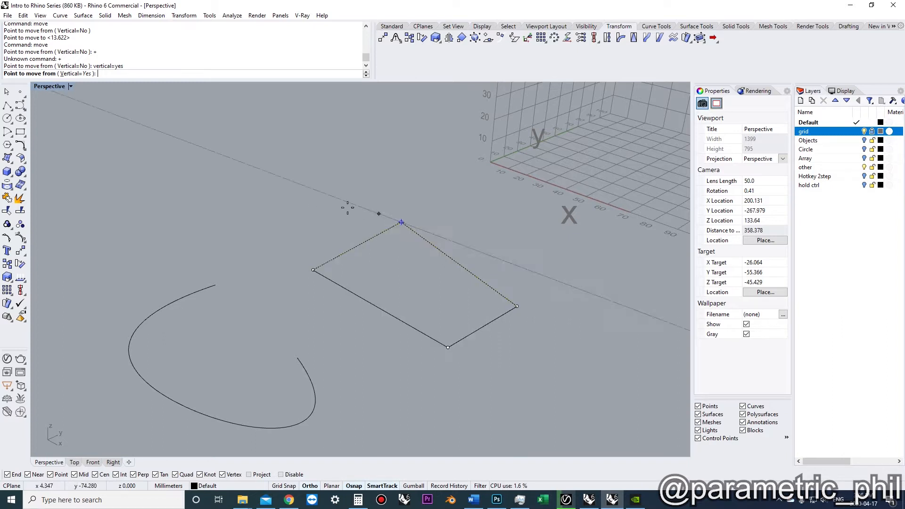
pyautogui.click(402, 222)
pyautogui.click(390, 161)
pyautogui.moveTo(390, 160); pyautogui.dragTo(355, 204, button='right')
pyautogui.hotkey('ctrl', 'z')
# In the Top view, move the open curve's outer right control point down and inward with Move
pyautogui.keyDown('shift'); pyautogui.moveTo(375, 252); pyautogui.dragTo(245, 344, button='right'); pyautogui.keyUp('shift')
pyautogui.click(344, 216)
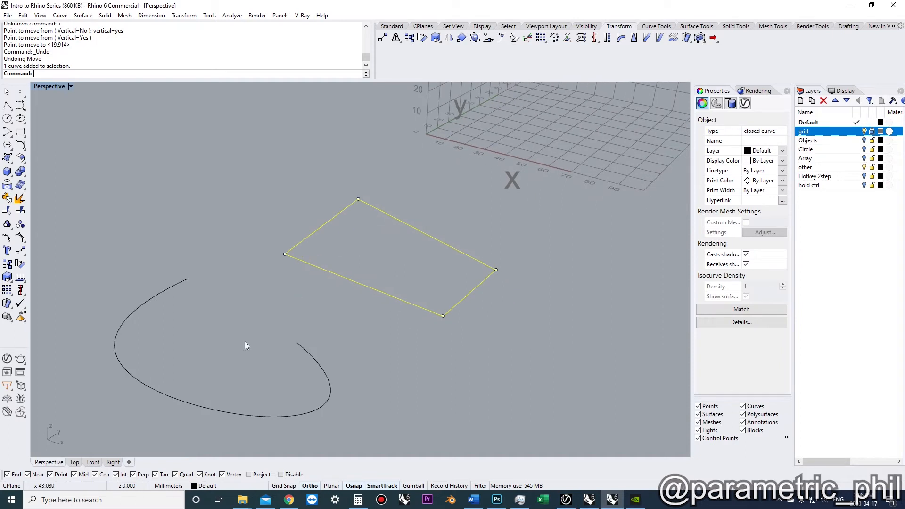
pyautogui.click(74, 462)
pyautogui.scroll(-2, 292, 267)
pyautogui.scroll(6, 293, 267)
pyautogui.moveTo(330, 293); pyautogui.dragTo(316, 275, button='right')
pyautogui.click(230, 332)
pyautogui.click(227, 333)
pyautogui.moveTo(312, 331); pyautogui.dragTo(317, 294, button='right')
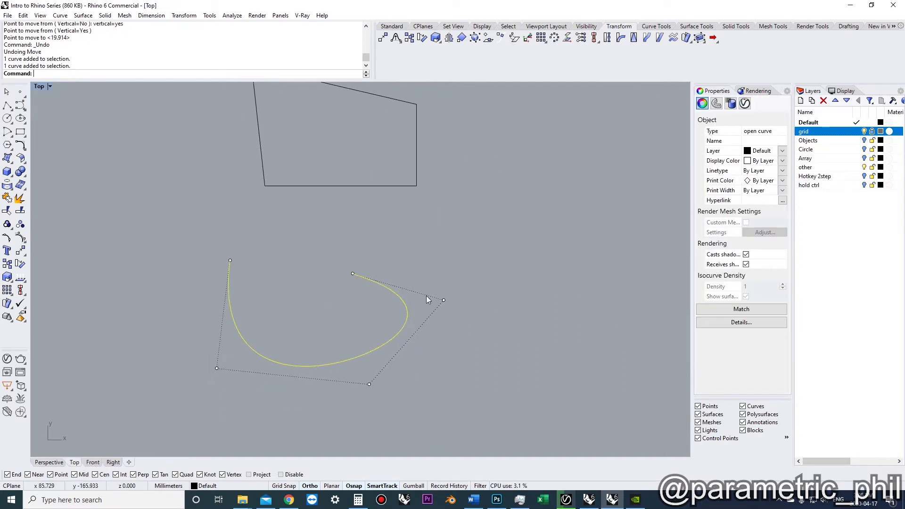
pyautogui.click(445, 299)
pyautogui.write('move')
pyautogui.press('Return')
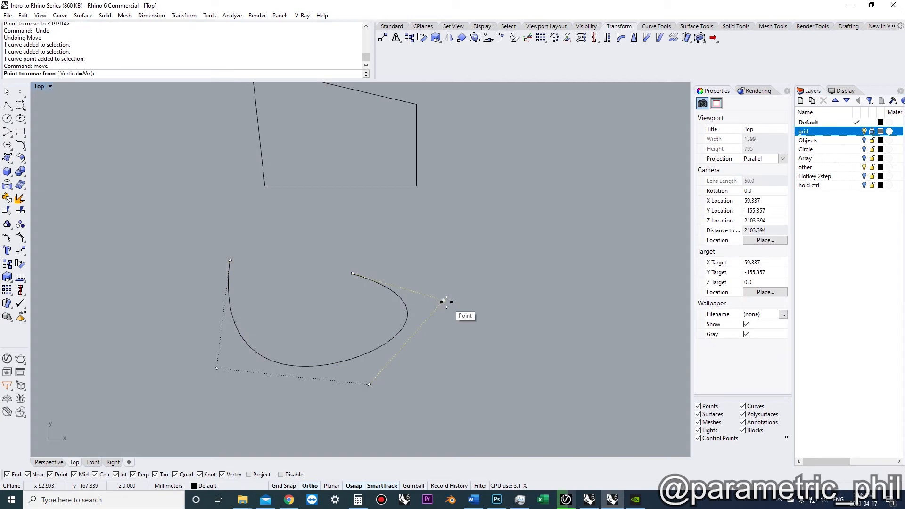
pyautogui.click(446, 302)
pyautogui.click(395, 335)
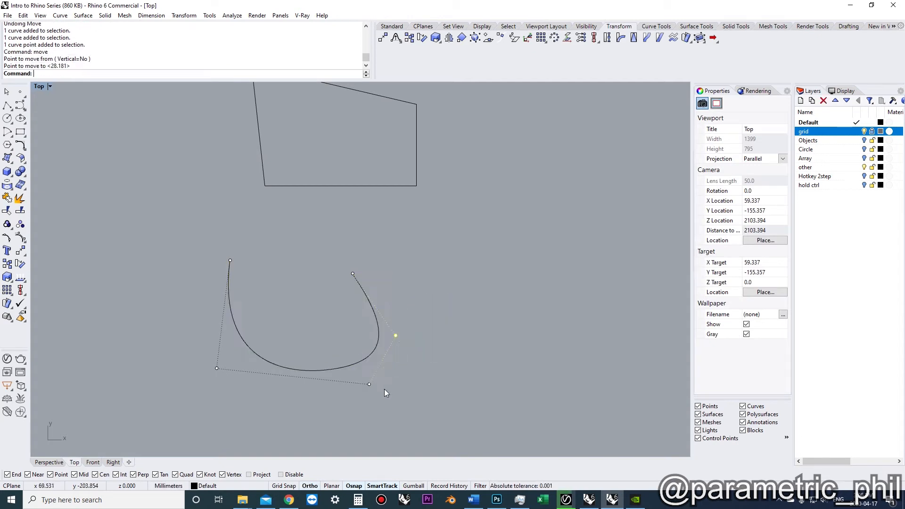
# Move the open curve's lower control points to reshape its bottom
pyautogui.moveTo(369, 386); pyautogui.dragTo(357, 347, button='right')
pyautogui.click(355, 343)
pyautogui.press('Return')
pyautogui.click(356, 343)
pyautogui.click(310, 386)
pyautogui.moveTo(203, 362); pyautogui.dragTo(222, 338, button='right')
pyautogui.click(251, 297)
pyautogui.click(220, 303)
pyautogui.moveTo(220, 303); pyautogui.dragTo(261, 285)
pyautogui.press('Escape')
# Create a rectangular plane surface in the Perspective view
pyautogui.moveTo(313, 263); pyautogui.dragTo(340, 304, button='right')
pyautogui.click(56, 462)
pyautogui.scroll(-7, 278, 285)
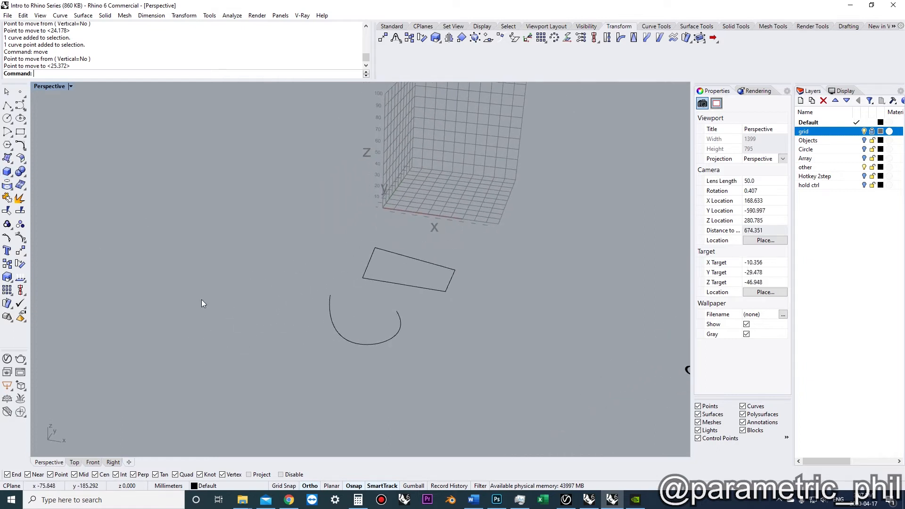
pyautogui.click(173, 274)
pyautogui.click(261, 349)
pyautogui.moveTo(262, 348); pyautogui.dragTo(338, 289, button='right')
pyautogui.click(270, 326)
pyautogui.press('F4')
pyautogui.scroll(7, 386, 282)
pyautogui.moveTo(381, 269)
pyautogui.mouseDown(button='right')
pyautogui.moveTo(384, 260)
pyautogui.moveTo(385, 286)
pyautogui.mouseUp(button='right')
pyautogui.click(403, 211)
pyautogui.moveTo(402, 211)
pyautogui.keyDown('shift'); pyautogui.mouseDown(button='right')
pyautogui.moveTo(392, 211)
pyautogui.moveTo(393, 225)
pyautogui.mouseUp(button='right'); pyautogui.keyUp('shift')
pyautogui.scroll(-4, 394, 209)
pyautogui.click(317, 248)
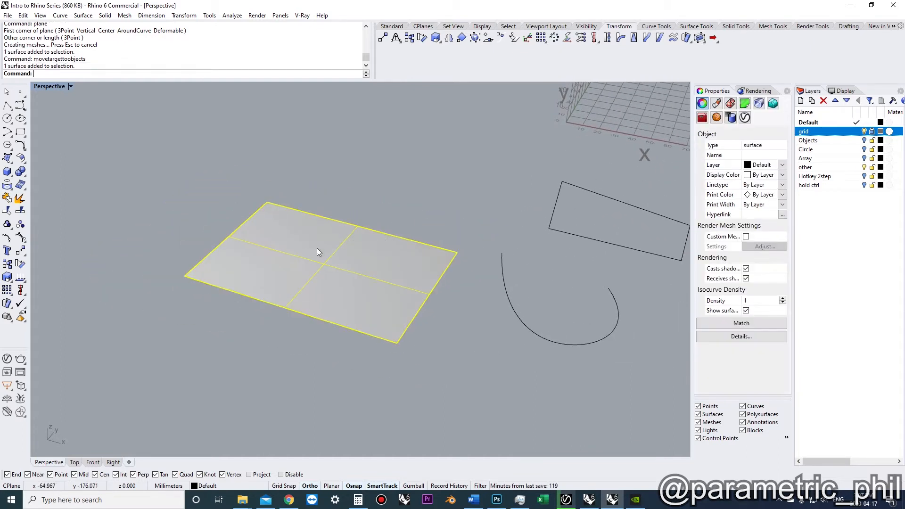
# Try moving a corner control point of the plane surface, then undo it and turn its control points off
pyautogui.click(7, 237)
pyautogui.keyDown('shift'); pyautogui.moveTo(371, 306); pyautogui.dragTo(343, 305, button='right'); pyautogui.keyUp('shift')
pyautogui.click(369, 344)
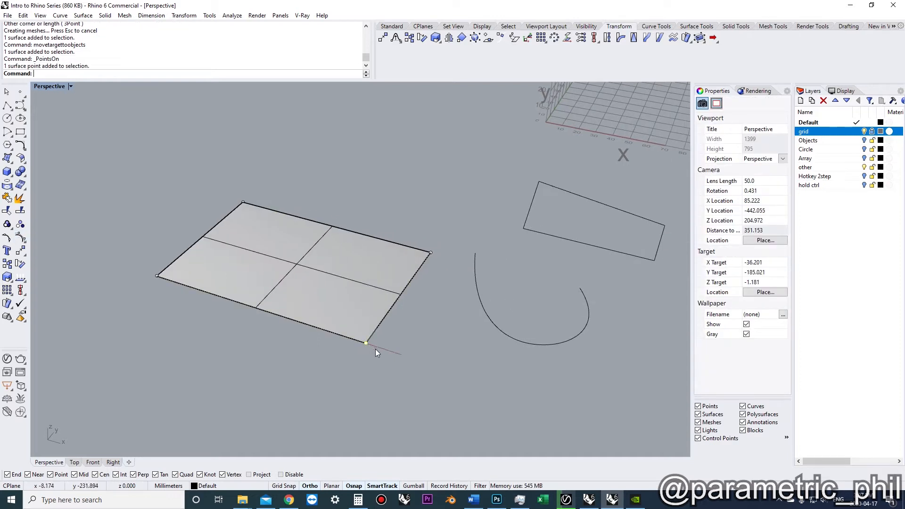
pyautogui.write('mv')
pyautogui.press('space')
pyautogui.click(402, 335)
pyautogui.click(380, 264)
pyautogui.moveTo(380, 264); pyautogui.dragTo(280, 314, button='right')
pyautogui.hotkey('ctrl', 'z')
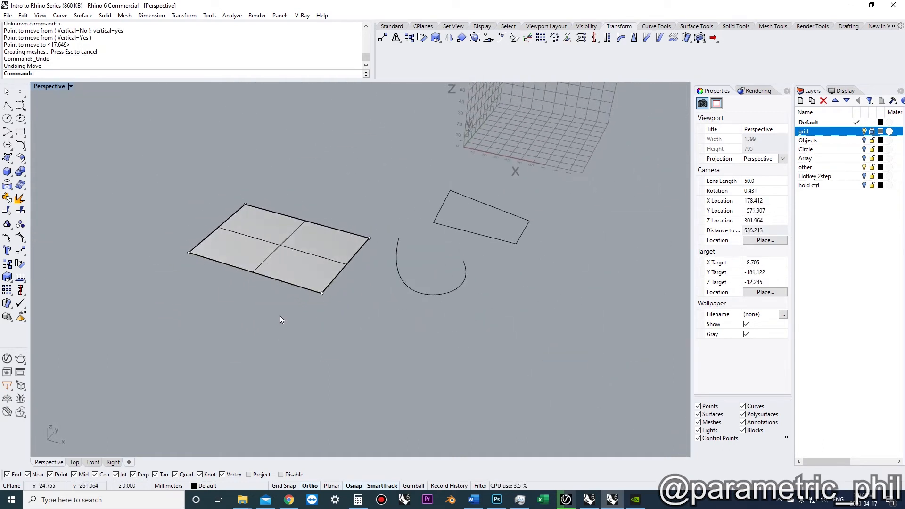
pyautogui.write('pointsoff')
pyautogui.press('Return')
# Copy the plane surface to a nearby position
pyautogui.scroll(-6, 280, 313)
pyautogui.moveTo(293, 289); pyautogui.dragTo(483, 451, button='right')
pyautogui.click(363, 343)
pyautogui.scroll(4, 363, 343)
pyautogui.write('copy')
pyautogui.press('Return')
pyautogui.click(363, 343)
pyautogui.scroll(-6, 362, 341)
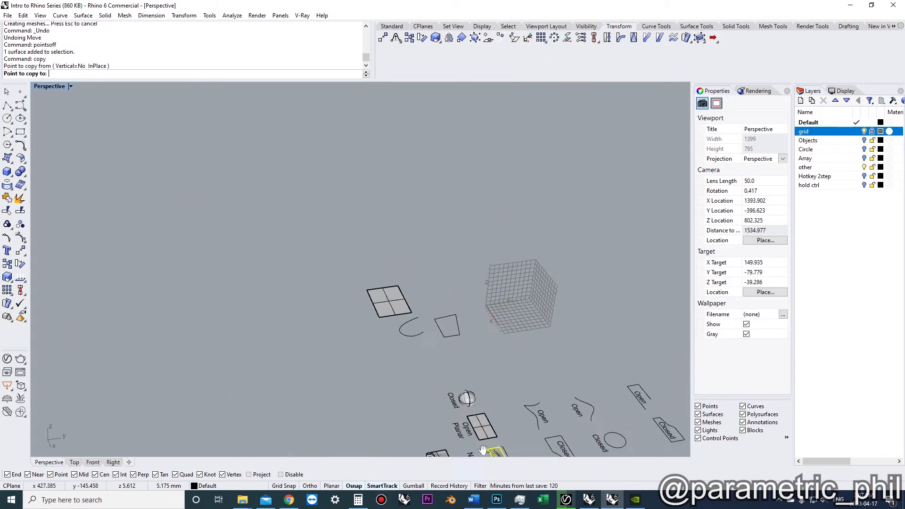
pyautogui.click(374, 275)
pyautogui.scroll(6, 373, 275)
pyautogui.moveTo(428, 284); pyautogui.dragTo(464, 296, button='right')
pyautogui.press('Return')
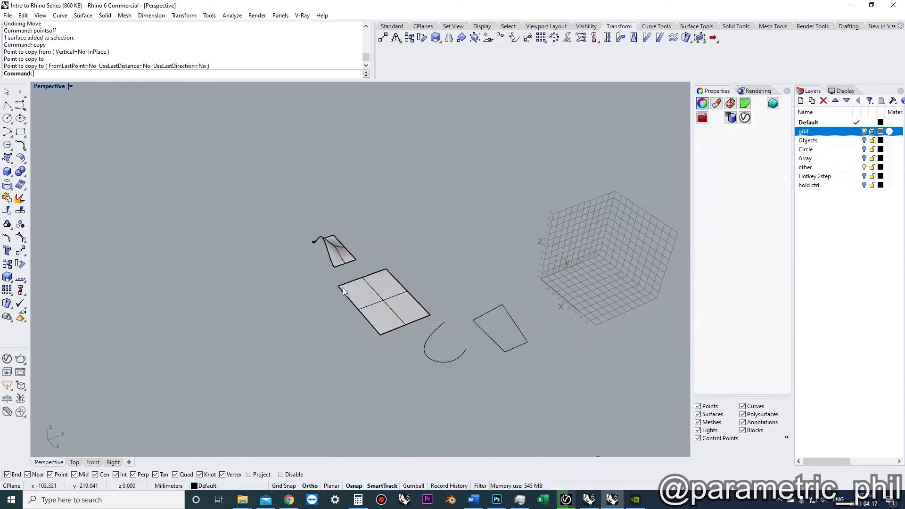
# Select the plane surface, frame it and delete it
pyautogui.click(343, 289)
pyautogui.scroll(-3, 381, 292)
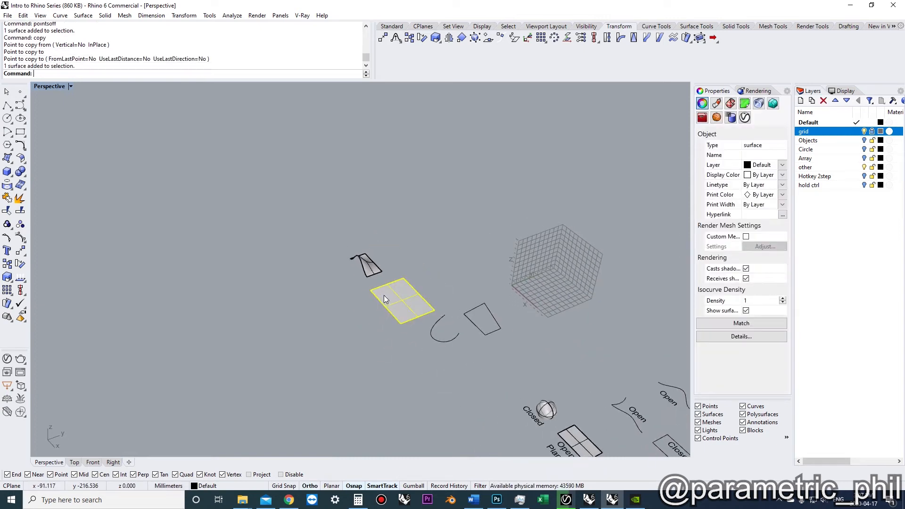
pyautogui.press('F4')
pyautogui.scroll(7, 339, 262)
pyautogui.moveTo(317, 270); pyautogui.dragTo(292, 240, button='right')
pyautogui.scroll(4, 363, 252)
pyautogui.press('Delete')
# Orbit and zoom around the warped surface to examine its shape
pyautogui.scroll(3, 292, 241)
pyautogui.moveTo(289, 276); pyautogui.dragTo(266, 234, button='right')
pyautogui.moveTo(379, 268); pyautogui.dragTo(237, 282, button='right')
pyautogui.click(386, 309)
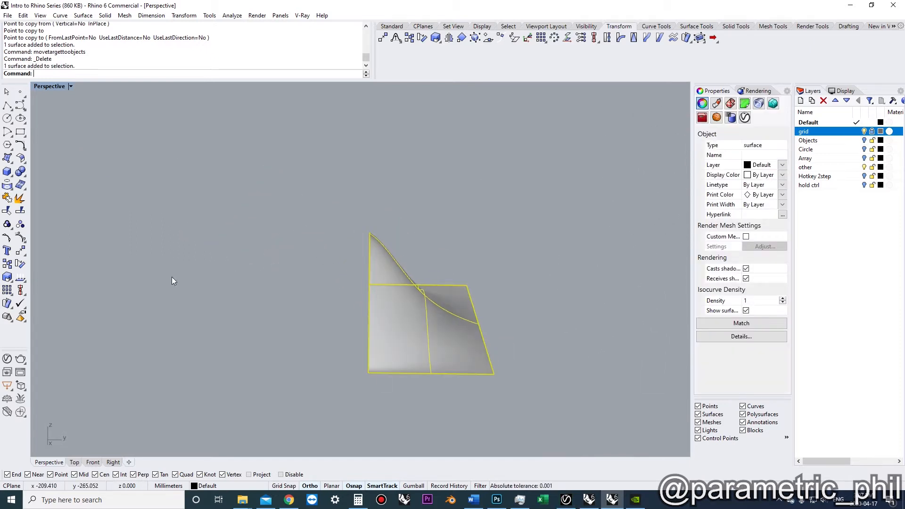
pyautogui.moveTo(292, 304); pyautogui.dragTo(328, 270, button='right')
pyautogui.scroll(5, 345, 287)
pyautogui.moveTo(268, 282); pyautogui.dragTo(289, 312, button='right')
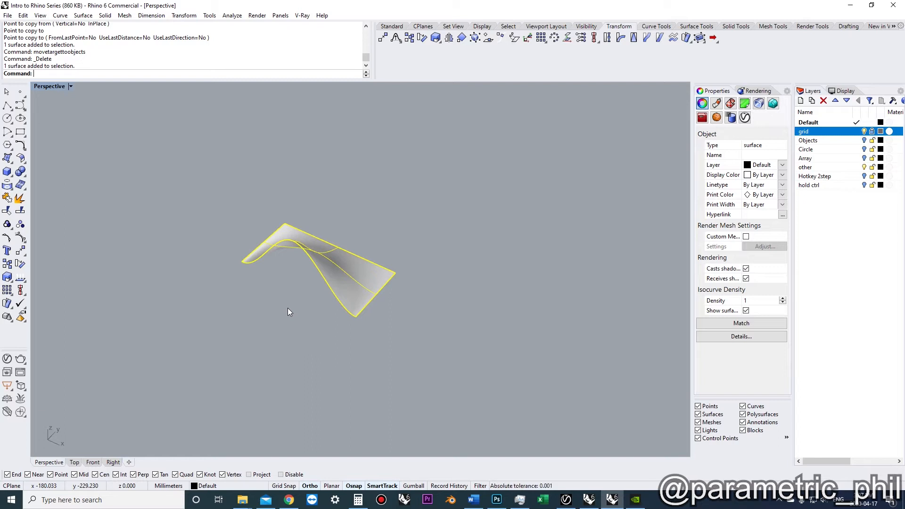
pyautogui.scroll(5, 291, 272)
pyautogui.keyDown('shift'); pyautogui.moveTo(291, 272); pyautogui.dragTo(315, 304, button='right'); pyautogui.keyUp('shift')
pyautogui.click(315, 305)
pyautogui.scroll(-4, 303, 299)
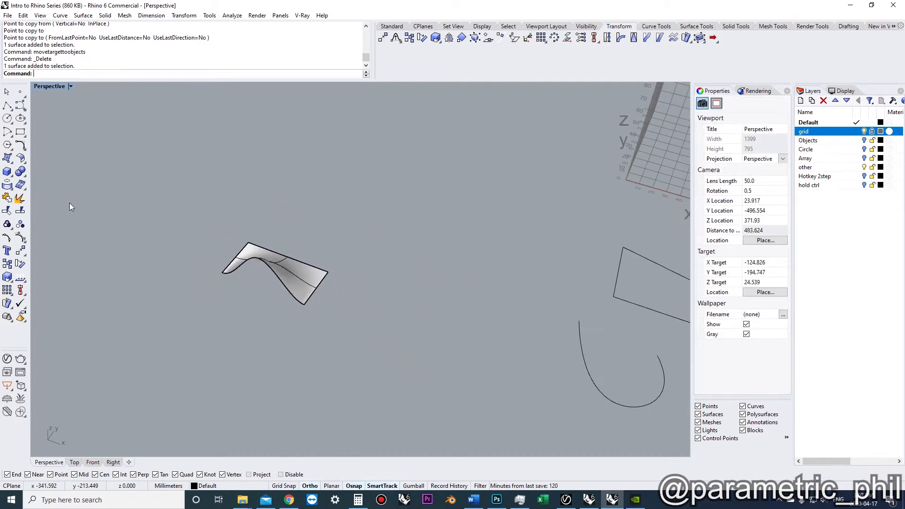
# Draw a plane surface from two corner points under the warped surface
pyautogui.scroll(2, 230, 234)
pyautogui.write('plane')
pyautogui.press('Return')
pyautogui.click(218, 298)
pyautogui.click(367, 302)
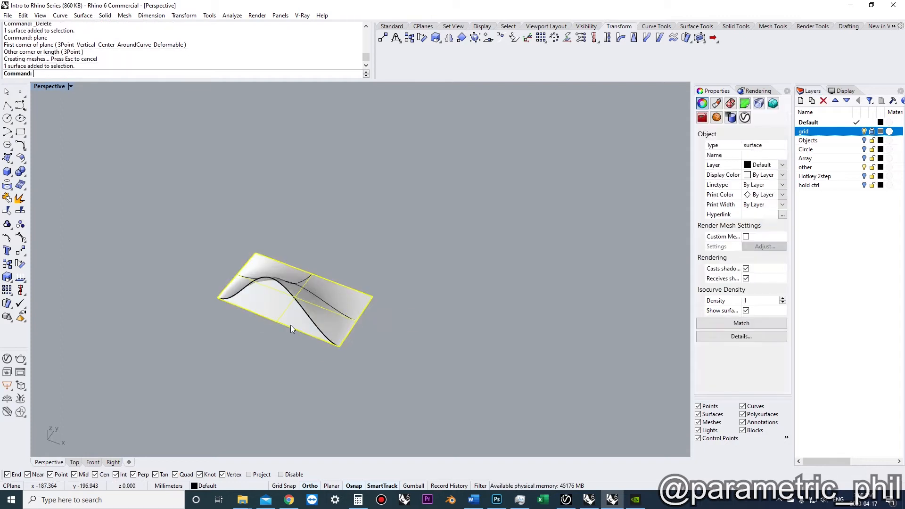
# Move the new plane surface down and to the right, away from the warped surface
pyautogui.scroll(-2, 288, 323)
pyautogui.write('move')
pyautogui.press('Return')
pyautogui.click(237, 290)
pyautogui.click(350, 342)
pyautogui.scroll(3, 364, 340)
pyautogui.moveTo(387, 348); pyautogui.dragTo(374, 312, button='right')
pyautogui.click(420, 255)
pyautogui.click(405, 305)
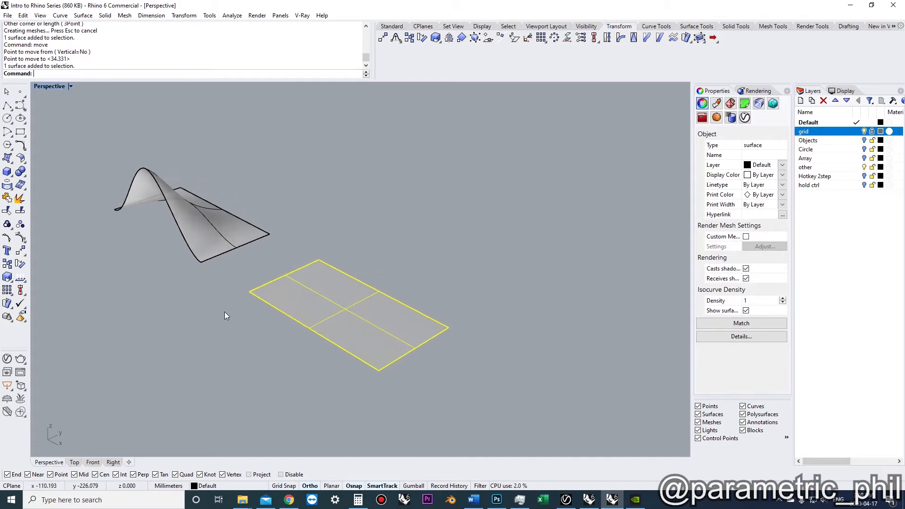
# Turn on the control points of the warped surface and the new plane surface
pyautogui.click(178, 213)
pyautogui.keyDown('shift'); pyautogui.moveTo(179, 213); pyautogui.dragTo(159, 260, button='right'); pyautogui.keyUp('shift')
pyautogui.click(20, 238)
pyautogui.moveTo(264, 283); pyautogui.dragTo(396, 304, button='right')
pyautogui.scroll(7, 345, 288)
pyautogui.scroll(-3, 340, 279)
pyautogui.click(396, 303)
pyautogui.scroll(-1, 396, 304)
pyautogui.click(21, 238)
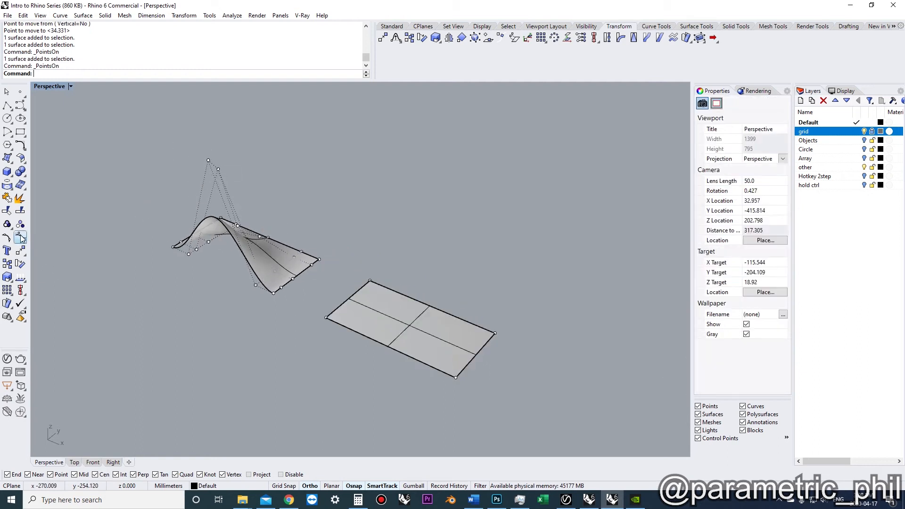
# Turn off the control points of both surfaces
pyautogui.moveTo(271, 308); pyautogui.dragTo(244, 239, button='right')
pyautogui.scroll(4, 368, 319)
pyautogui.scroll(-3, 244, 253)
pyautogui.scroll(-2, 207, 208)
pyautogui.scroll(2, 207, 208)
pyautogui.scroll(-4, 247, 238)
pyautogui.scroll(5, 346, 313)
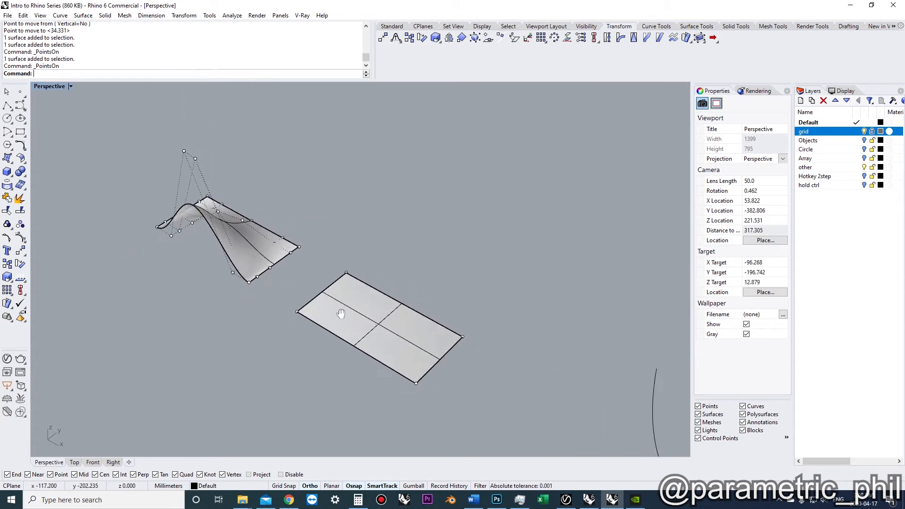
pyautogui.write('pointsoff')
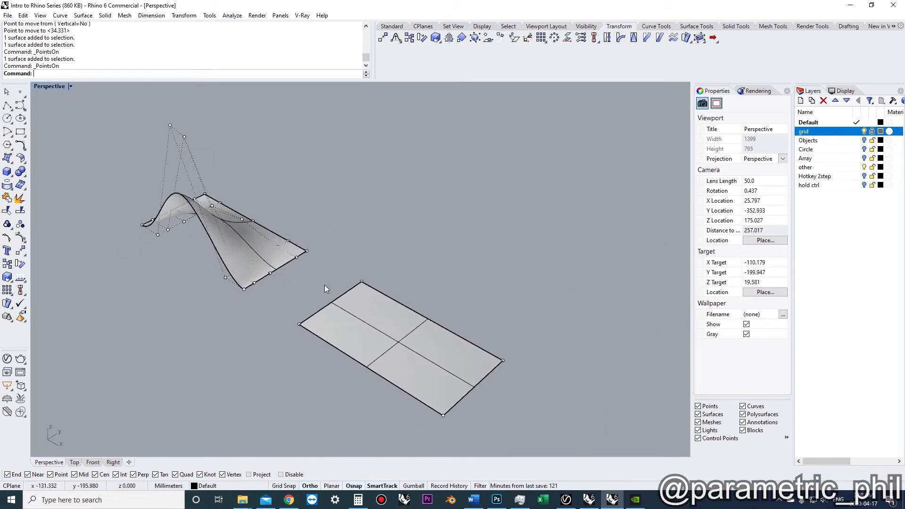
pyautogui.press('Return')
# Rebuild the plane surface with 8 points in U and 6 in V at degree 3
pyautogui.click(353, 302)
pyautogui.write('Rebuild')
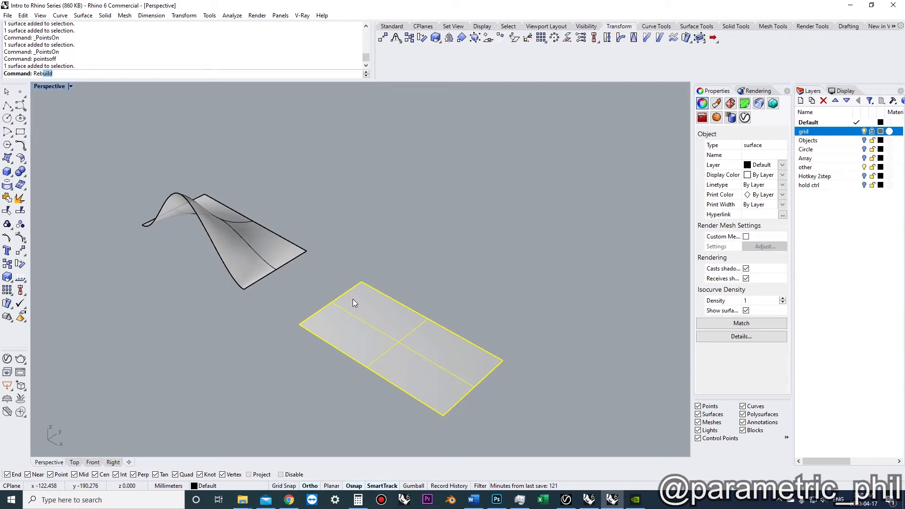
pyautogui.press('Return')
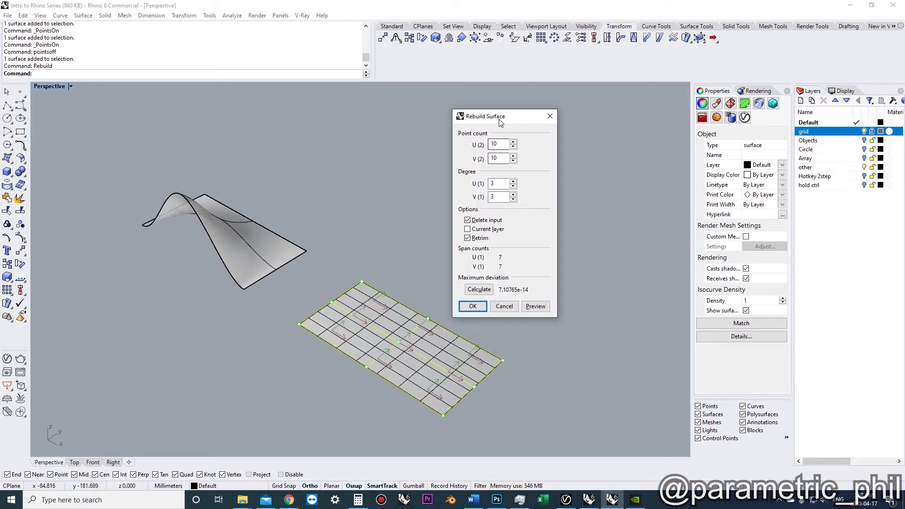
pyautogui.moveTo(501, 122); pyautogui.dragTo(625, 124)
pyautogui.scroll(4, 461, 358)
pyautogui.moveTo(459, 384); pyautogui.dragTo(363, 338, button='right')
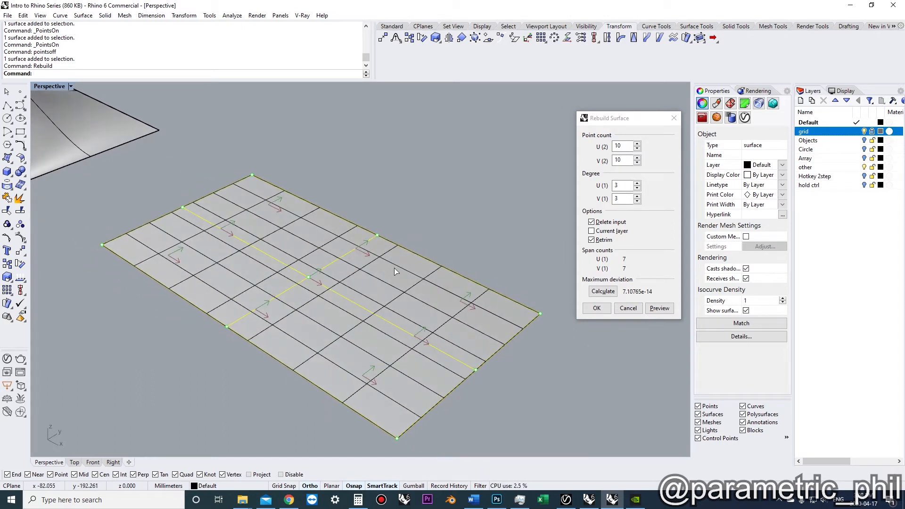
pyautogui.scroll(-3, 428, 310)
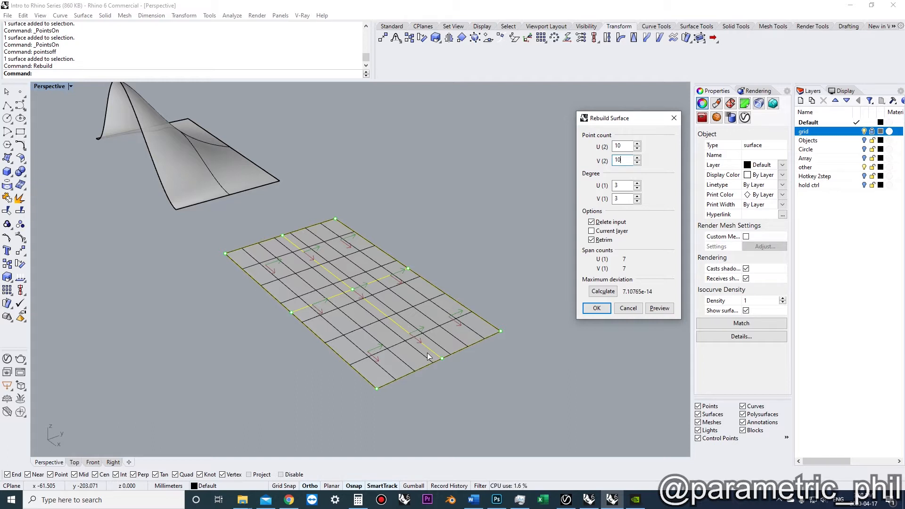
pyautogui.moveTo(294, 329); pyautogui.dragTo(317, 333, button='right')
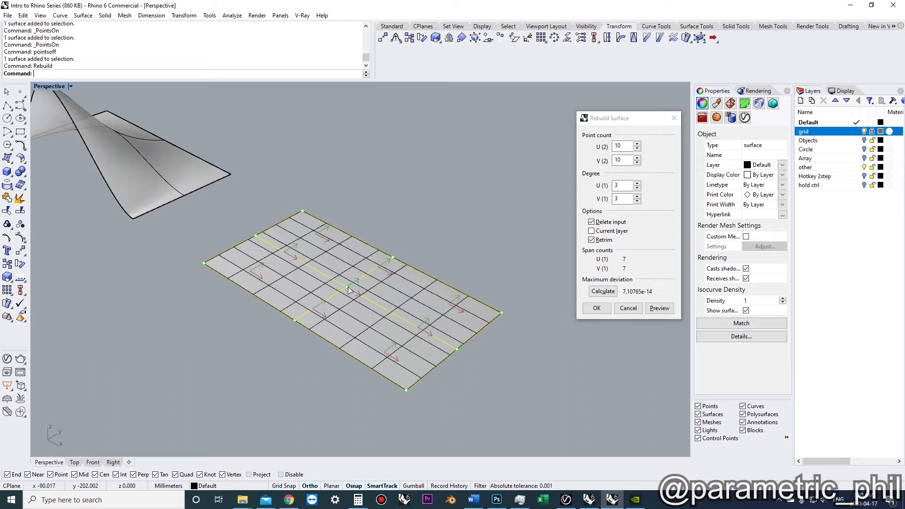
pyautogui.moveTo(339, 257); pyautogui.dragTo(289, 289, button='right')
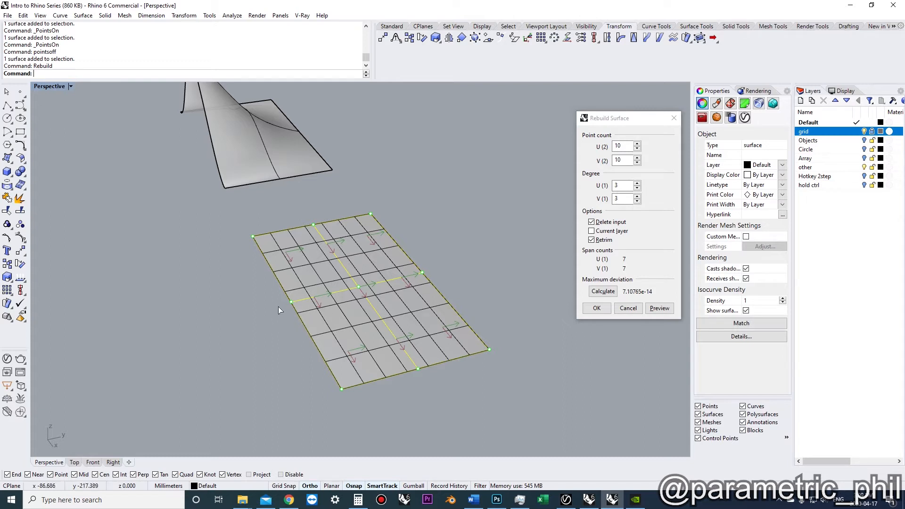
pyautogui.moveTo(332, 302); pyautogui.dragTo(335, 323, button='right')
pyautogui.moveTo(372, 289); pyautogui.dragTo(331, 296, button='right')
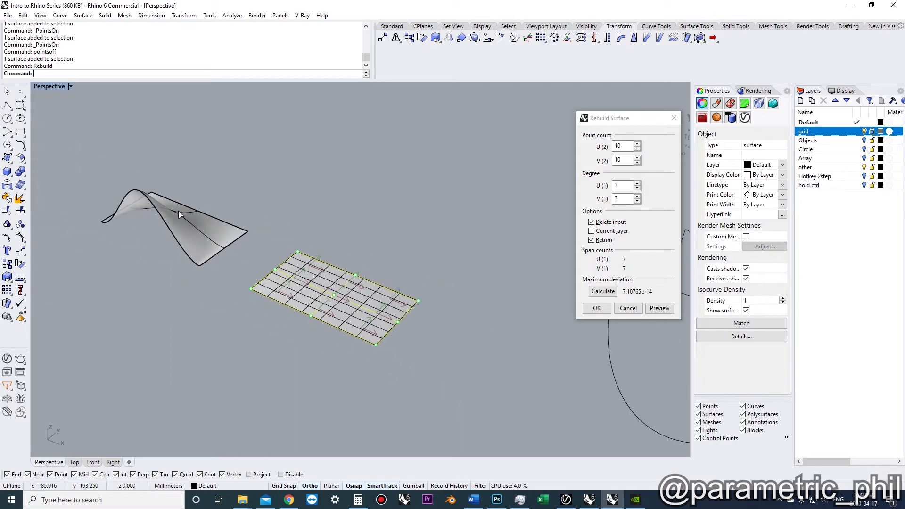
pyautogui.scroll(4, 128, 213)
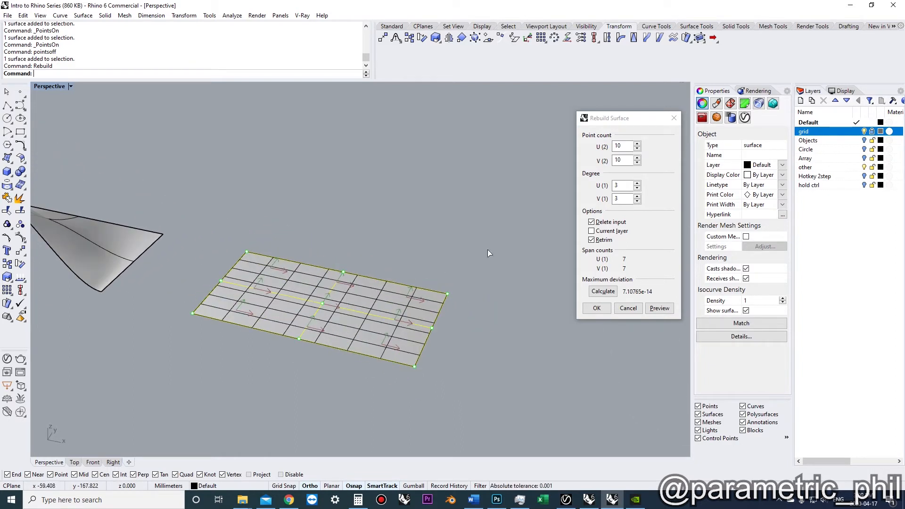
pyautogui.click(637, 164)
pyautogui.click(638, 164)
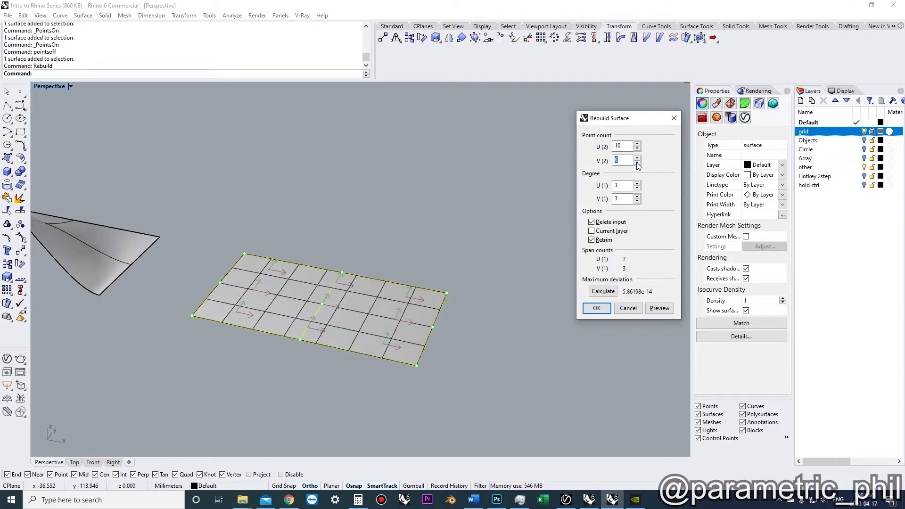
pyautogui.moveTo(516, 239); pyautogui.dragTo(420, 298, button='right')
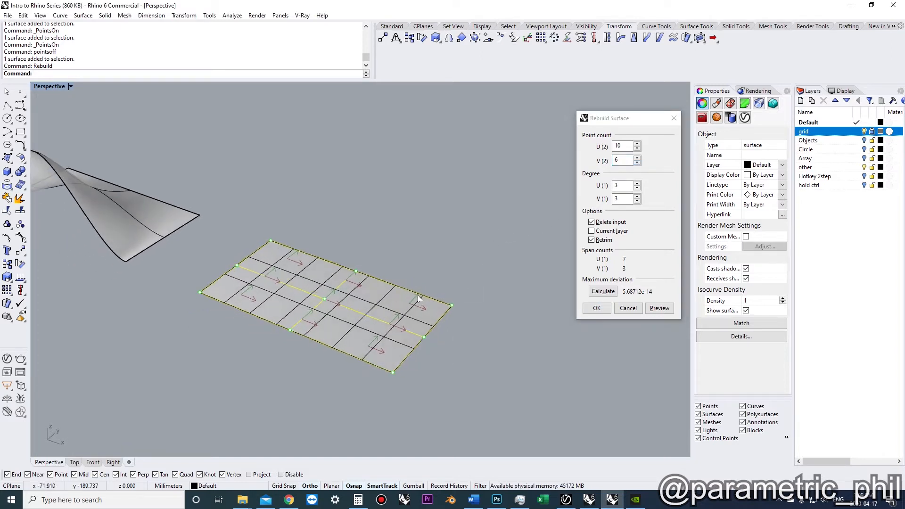
pyautogui.click(638, 149)
pyautogui.click(637, 149)
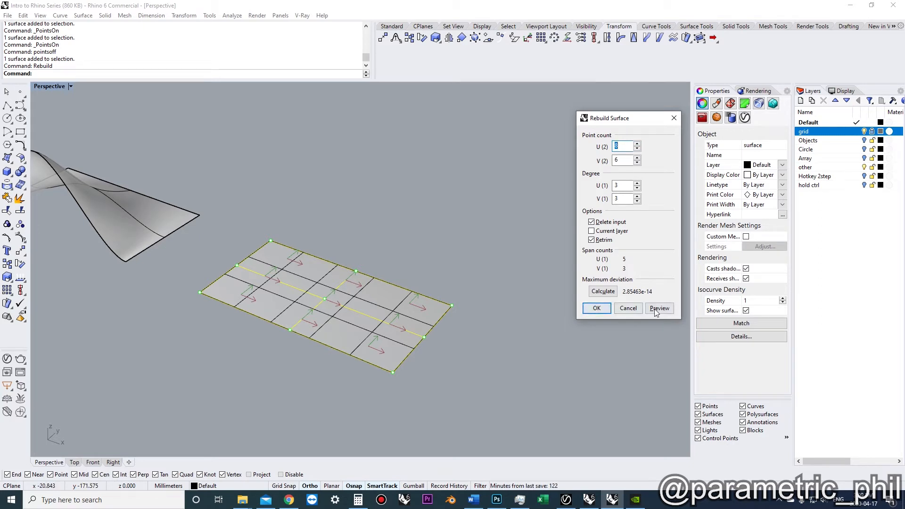
pyautogui.click(595, 309)
# Show the rebuilt surface's control points and move a row of them vertically upward to raise a ridge
pyautogui.moveTo(584, 313); pyautogui.dragTo(467, 312, button='right')
pyautogui.press('F10')
pyautogui.moveTo(289, 307); pyautogui.dragTo(398, 333, button='right')
pyautogui.moveTo(408, 339); pyautogui.dragTo(352, 313)
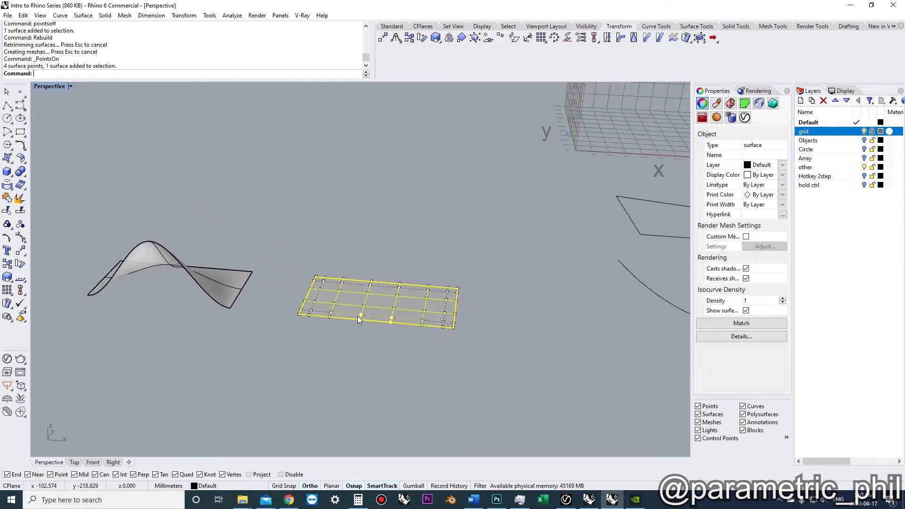
pyautogui.moveTo(357, 316); pyautogui.dragTo(401, 341, button='right')
pyautogui.moveTo(343, 298); pyautogui.dragTo(344, 299)
pyautogui.scroll(-4, 379, 326)
pyautogui.moveTo(378, 327); pyautogui.dragTo(409, 265, button='right')
pyautogui.write('mv')
pyautogui.press('space')
pyautogui.click(409, 272)
pyautogui.click(413, 250)
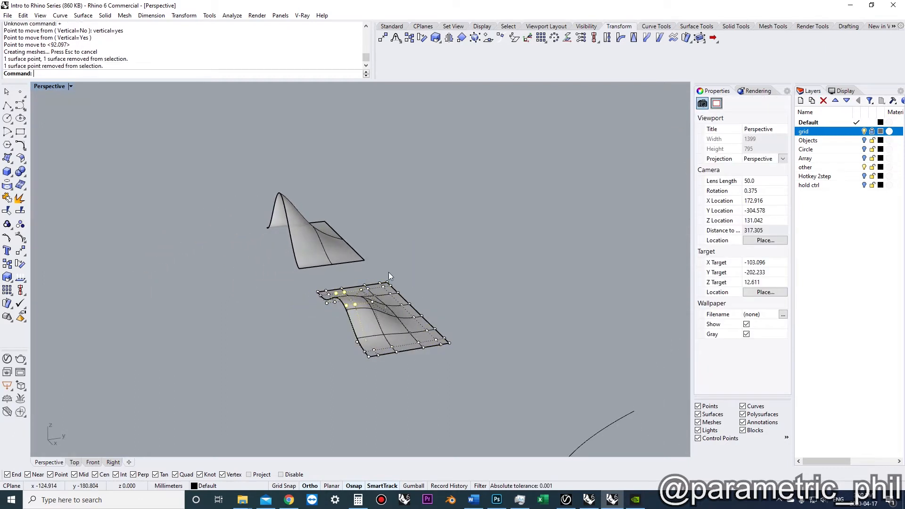
pyautogui.click(425, 252)
pyautogui.moveTo(424, 252); pyautogui.dragTo(461, 288, button='right')
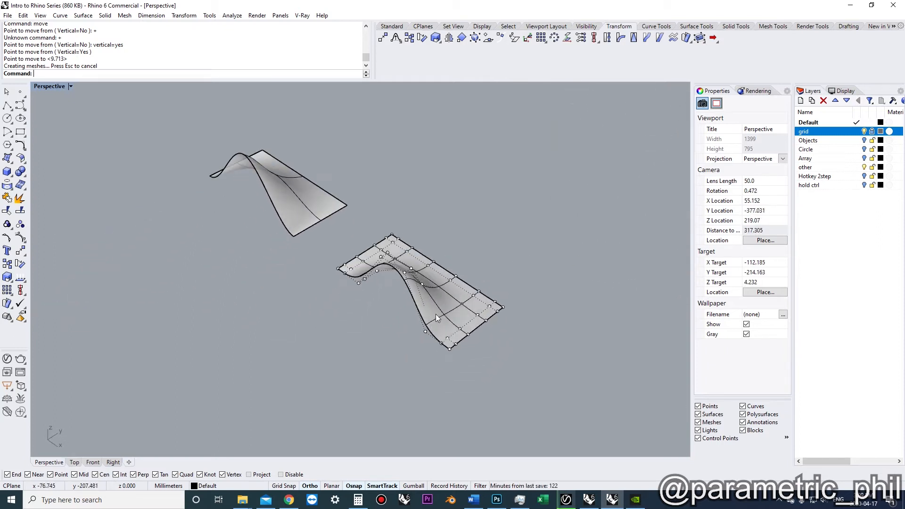
# Turn off the control points of the reshaped surface
pyautogui.press('F11')
pyautogui.moveTo(435, 318); pyautogui.dragTo(274, 234, button='right')
pyautogui.moveTo(319, 254); pyautogui.dragTo(394, 278, button='right')
pyautogui.click(383, 259)
pyautogui.press('Delete')
pyautogui.click(20, 132)
pyautogui.click(230, 206)
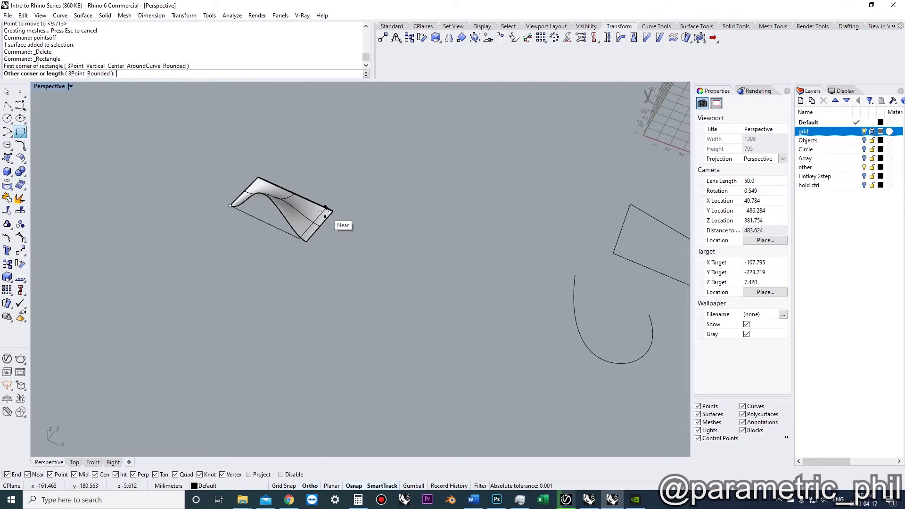
pyautogui.press('Escape')
pyautogui.hotkey('ctrl', 'z')
pyautogui.press('Escape')
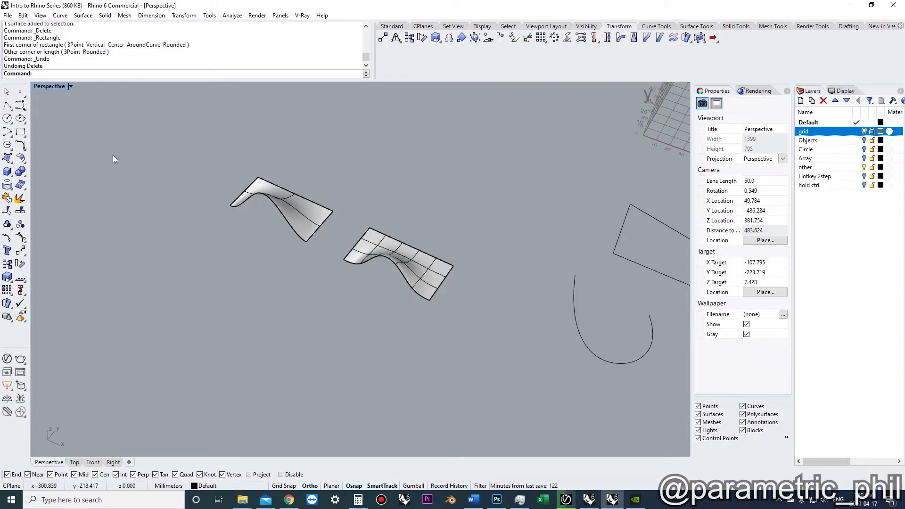
# Draw a rectangle snapped to the corners of the warped surface's base
pyautogui.click(20, 132)
pyautogui.click(231, 206)
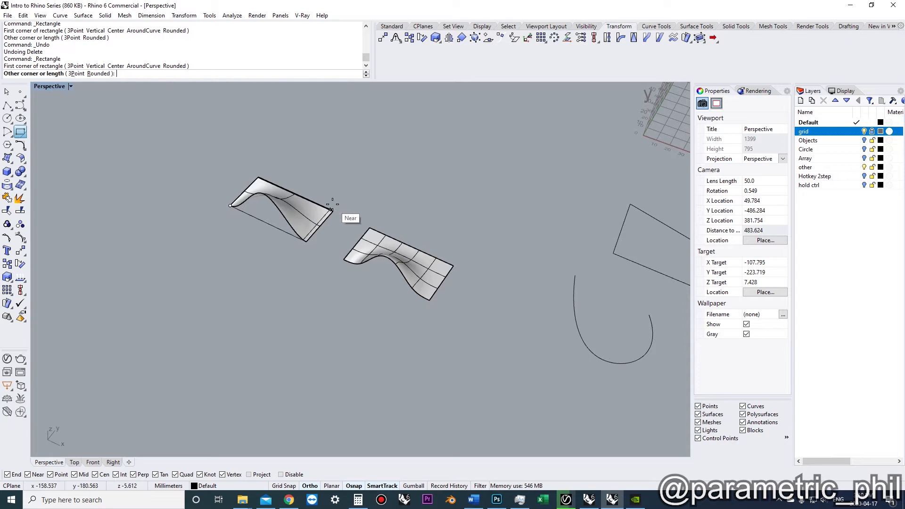
pyautogui.click(333, 210)
pyautogui.click(272, 225)
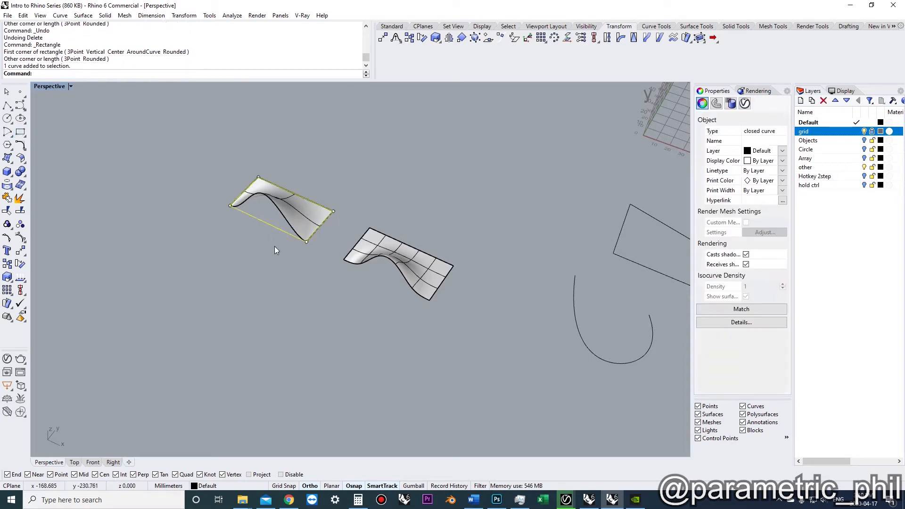
# Move the rectangle away from the warped surface
pyautogui.write('move')
pyautogui.press('Return')
pyautogui.click(282, 240)
pyautogui.click(219, 303)
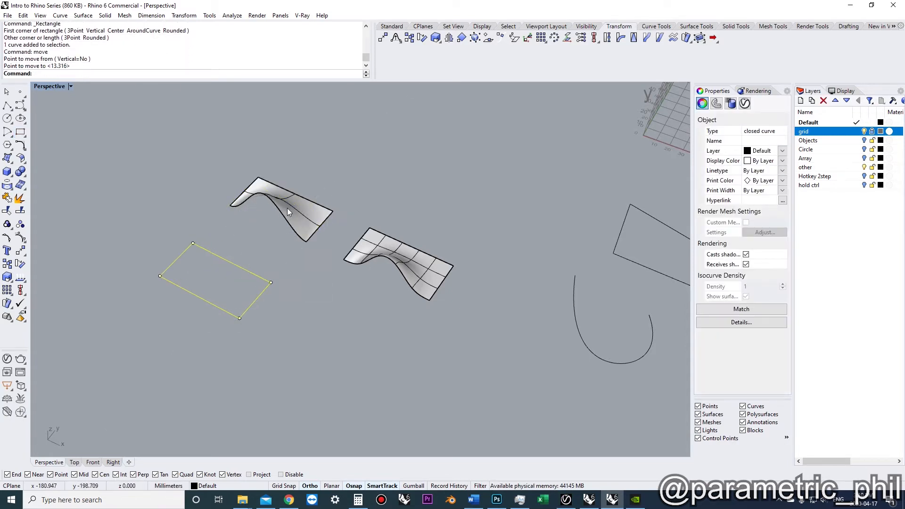
# Move the rectangle further down, below the rebuilt surface
pyautogui.click(272, 195)
pyautogui.moveTo(272, 195); pyautogui.dragTo(320, 306, button='right')
pyautogui.scroll(6, 270, 214)
pyautogui.scroll(-4, 312, 221)
pyautogui.scroll(4, 313, 216)
pyautogui.click(319, 304)
pyautogui.press('Return')
pyautogui.click(318, 300)
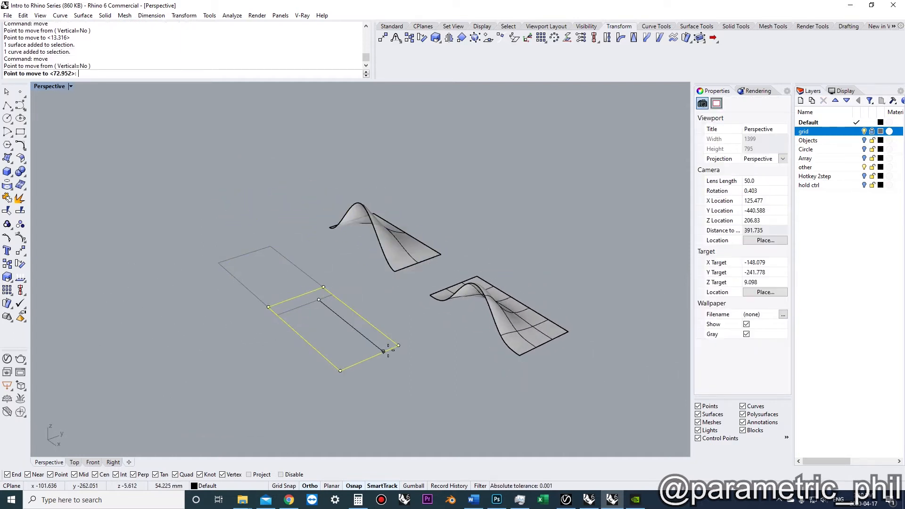
pyautogui.click(517, 360)
pyautogui.click(513, 363)
pyautogui.keyDown('shift'); pyautogui.moveTo(489, 378); pyautogui.dragTo(424, 357, button='right'); pyautogui.keyUp('shift')
pyautogui.keyDown('shift'); pyautogui.moveTo(424, 357); pyautogui.dragTo(350, 327, button='right'); pyautogui.keyUp('shift')
pyautogui.moveTo(350, 327)
pyautogui.mouseDown(button='right')
pyautogui.moveTo(365, 329)
pyautogui.moveTo(338, 326)
pyautogui.mouseUp(button='right')
pyautogui.scroll(2, 365, 329)
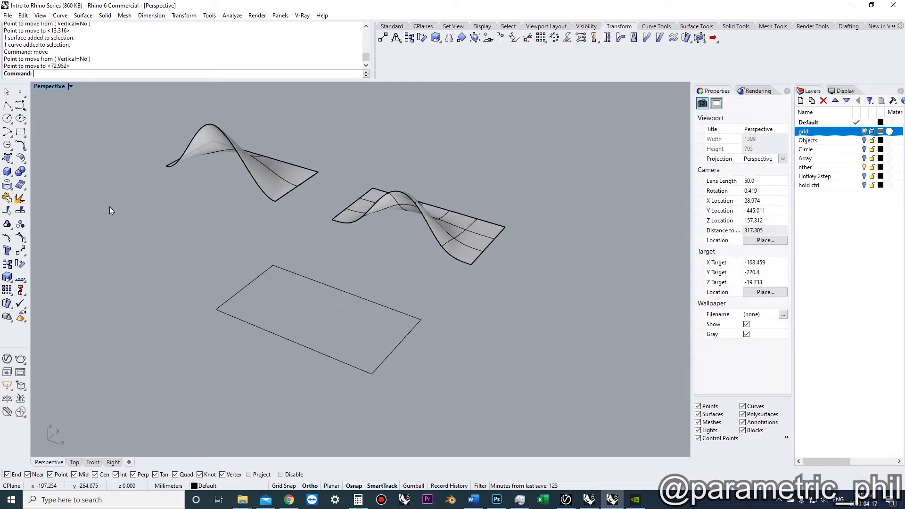
pyautogui.click(19, 106)
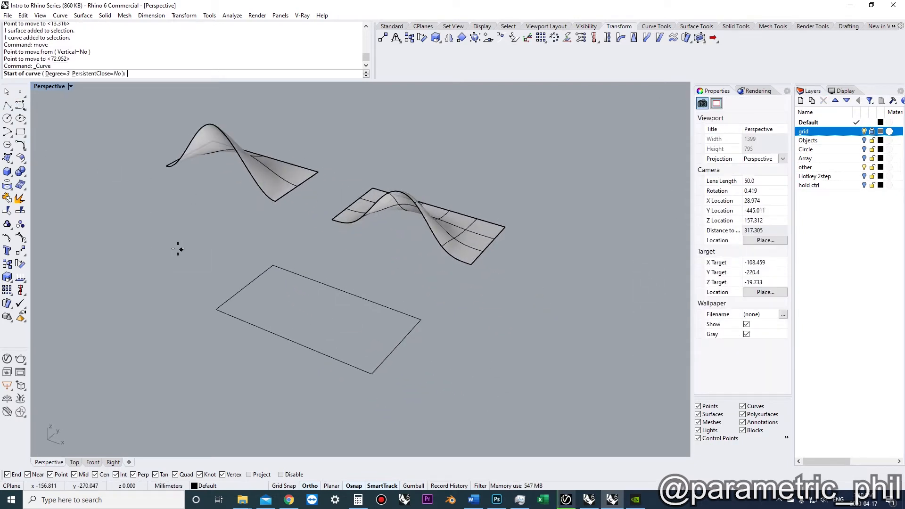
pyautogui.click(216, 309)
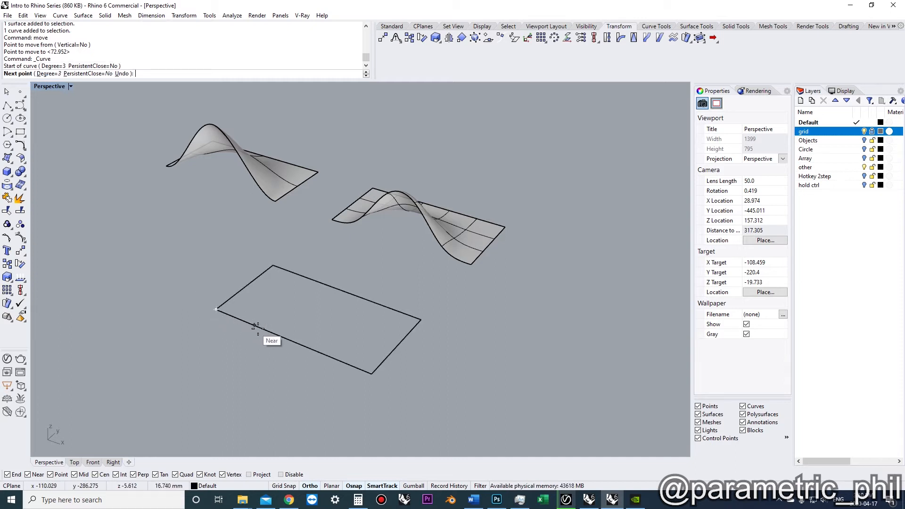
pyautogui.click(287, 340)
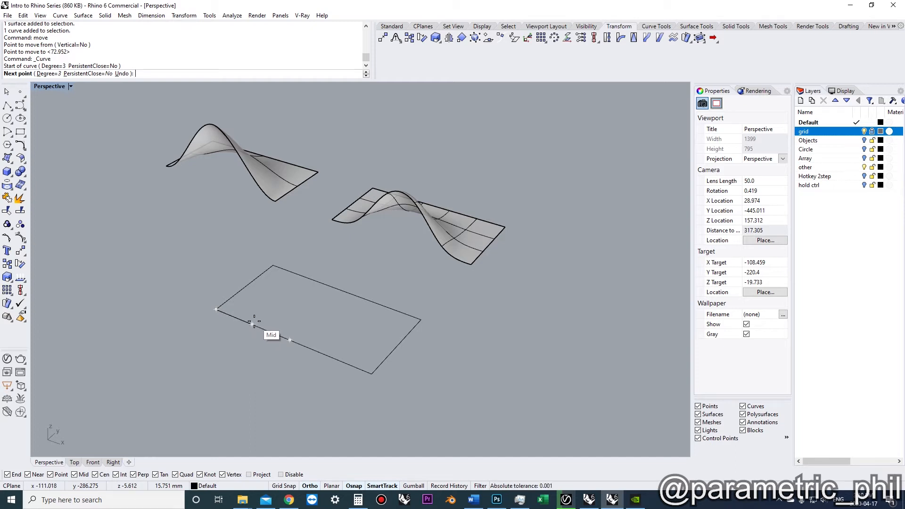
pyautogui.press('Escape')
# Draw a curve along the rectangle's front edge from corner to corner, through intermediate points including its midpoint
pyautogui.rightClick(230, 332)
pyautogui.click(215, 311)
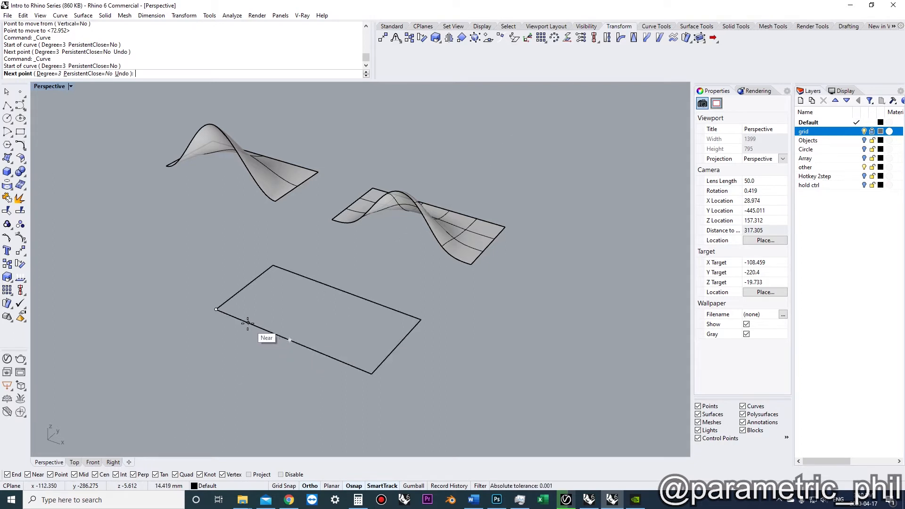
pyautogui.click(216, 311)
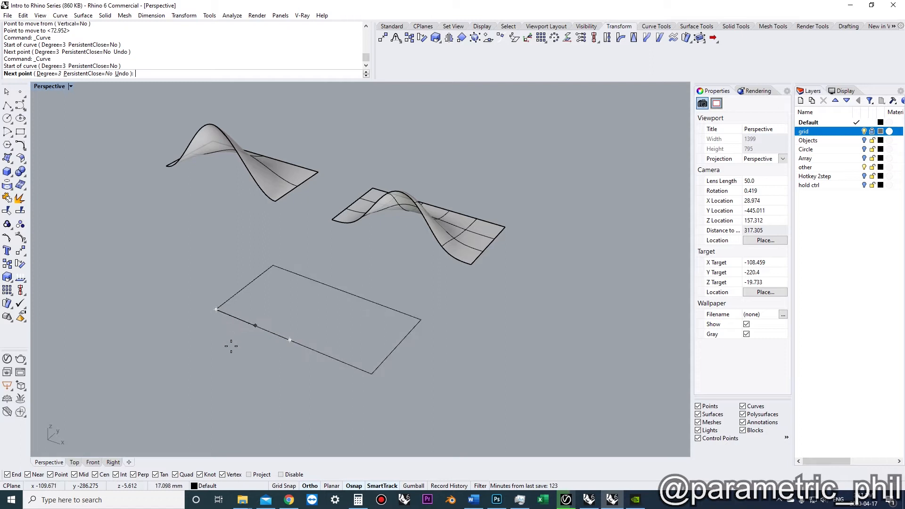
pyautogui.click(253, 325)
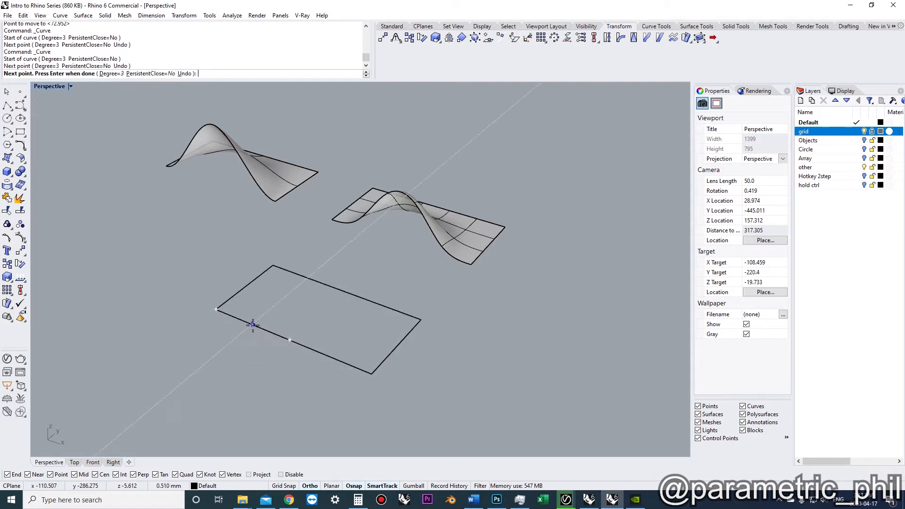
pyautogui.click(315, 352)
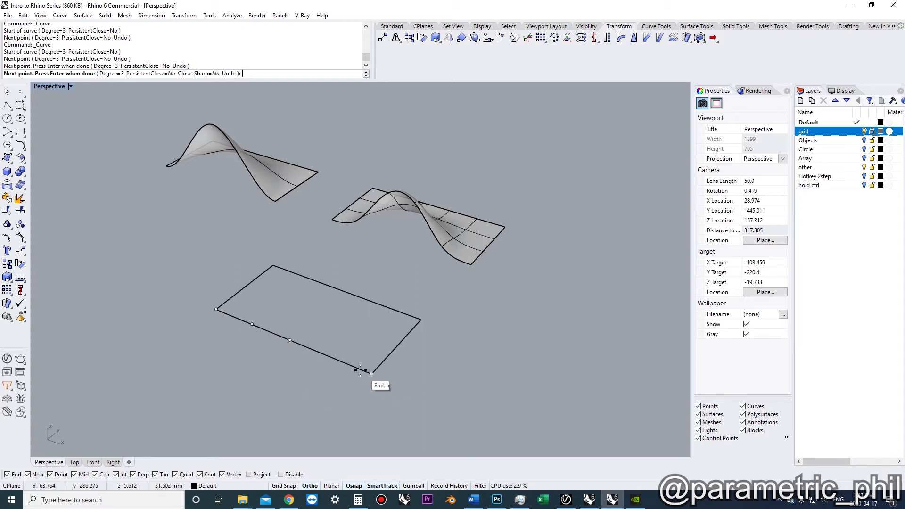
pyautogui.click(327, 357)
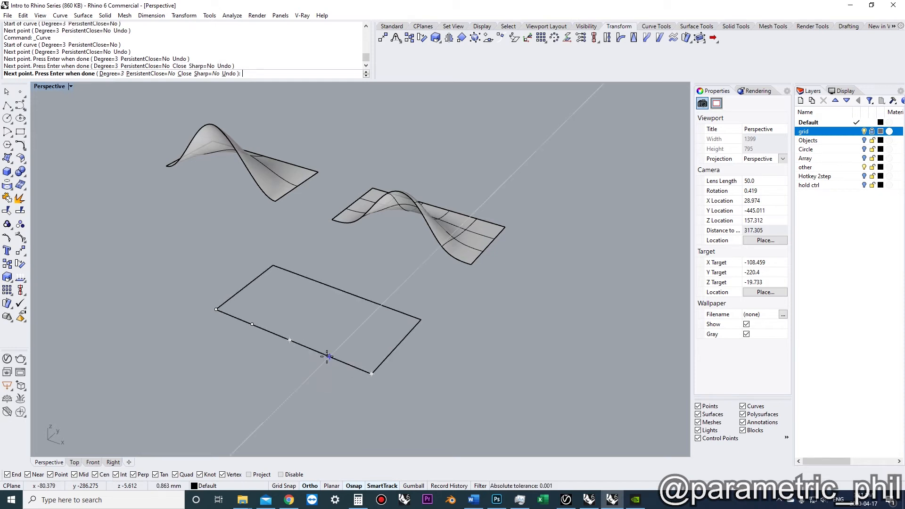
pyautogui.click(372, 375)
pyautogui.press('Return')
# Select the curve's middle control point and move it vertically upward to form a bump
pyautogui.click(362, 371)
pyautogui.click(371, 391)
pyautogui.moveTo(365, 383); pyautogui.dragTo(311, 344, button='right')
pyautogui.click(282, 313)
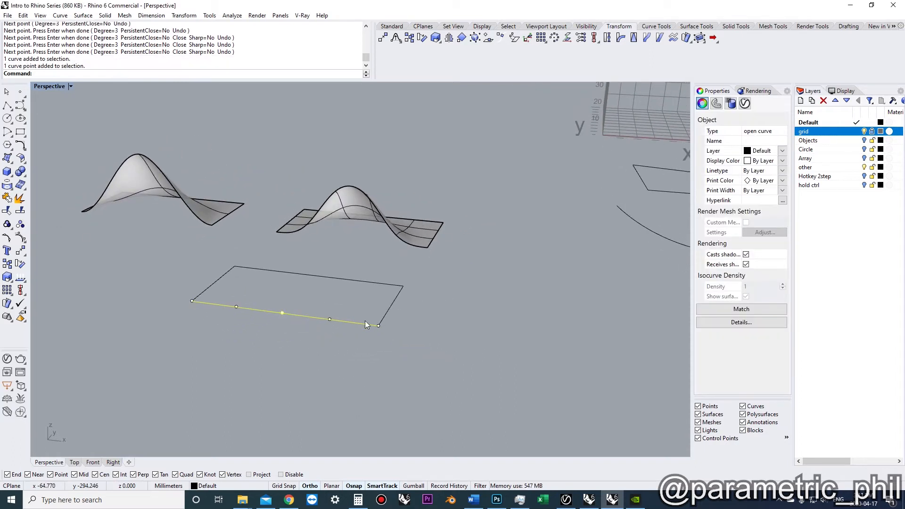
pyautogui.write('mv')
pyautogui.press('space')
pyautogui.click(327, 403)
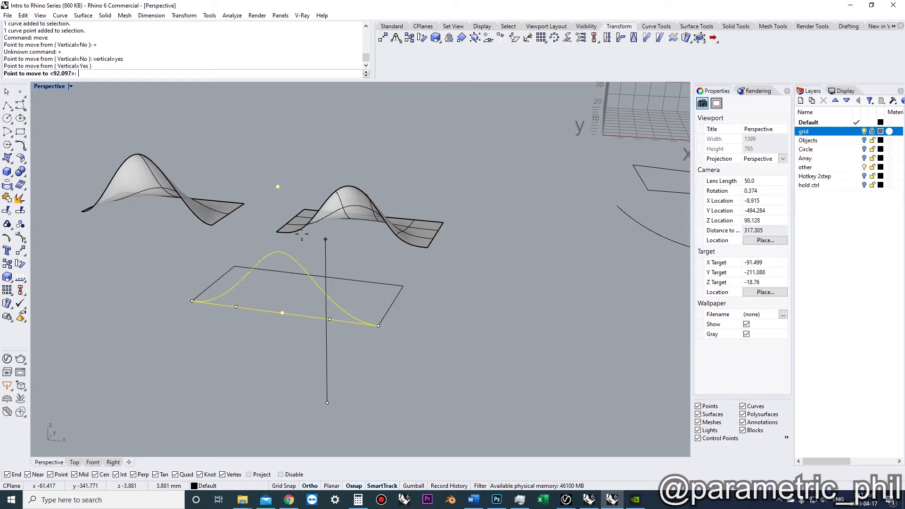
pyautogui.click(311, 221)
# Explode the rectangle into its separate edge segments
pyautogui.moveTo(300, 175); pyautogui.dragTo(264, 230, button='right')
pyautogui.moveTo(205, 176); pyautogui.dragTo(347, 302, button='right')
pyautogui.press('Escape')
pyautogui.click(327, 290)
pyautogui.click(20, 198)
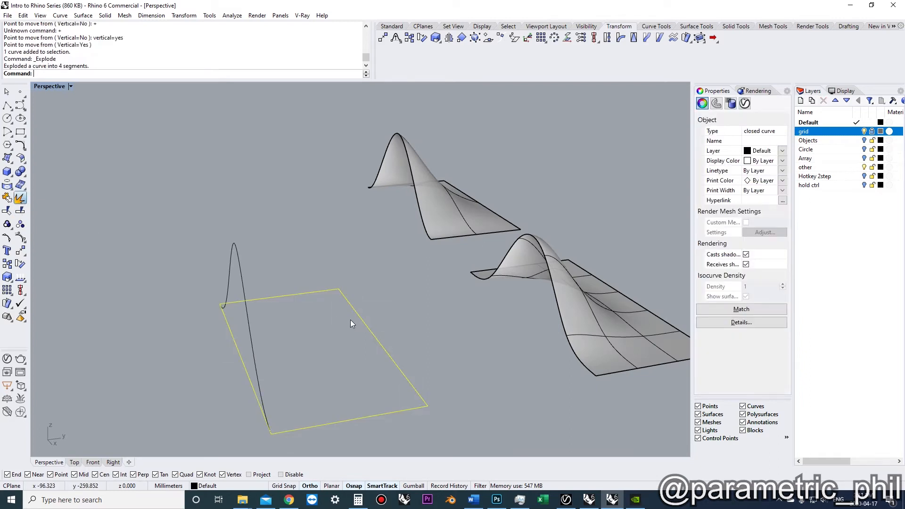
# Delete the rectangle edge lying directly under the bump curve
pyautogui.click(320, 296)
pyautogui.moveTo(320, 296); pyautogui.dragTo(270, 249, button='right')
pyautogui.click(259, 348)
pyautogui.press('Delete')
pyautogui.click(378, 333)
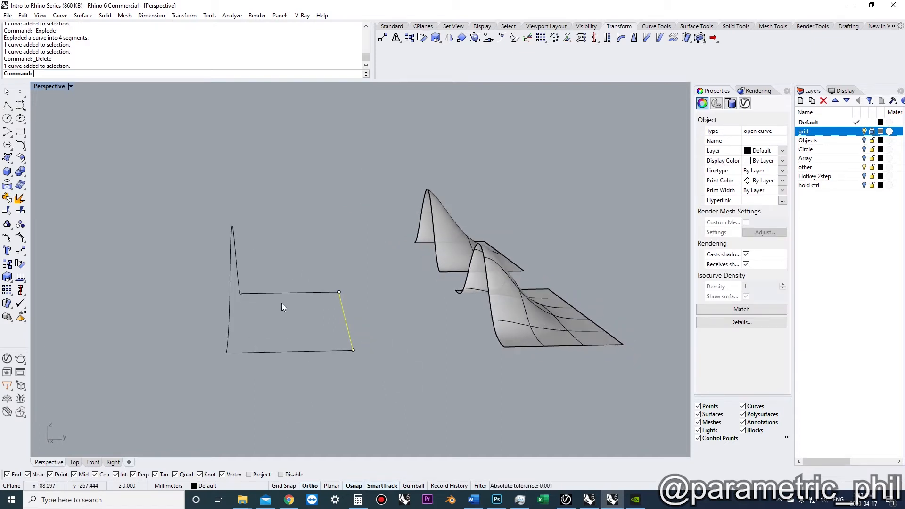
# Draw a curve from the bump curve's peak straight across to a point above the rectangle's opposite edge
pyautogui.moveTo(248, 284); pyautogui.dragTo(296, 298, button='right')
pyautogui.click(309, 317)
pyautogui.moveTo(267, 261)
pyautogui.mouseDown(button='right')
pyautogui.moveTo(259, 262)
pyautogui.moveTo(277, 267)
pyautogui.mouseUp(button='right')
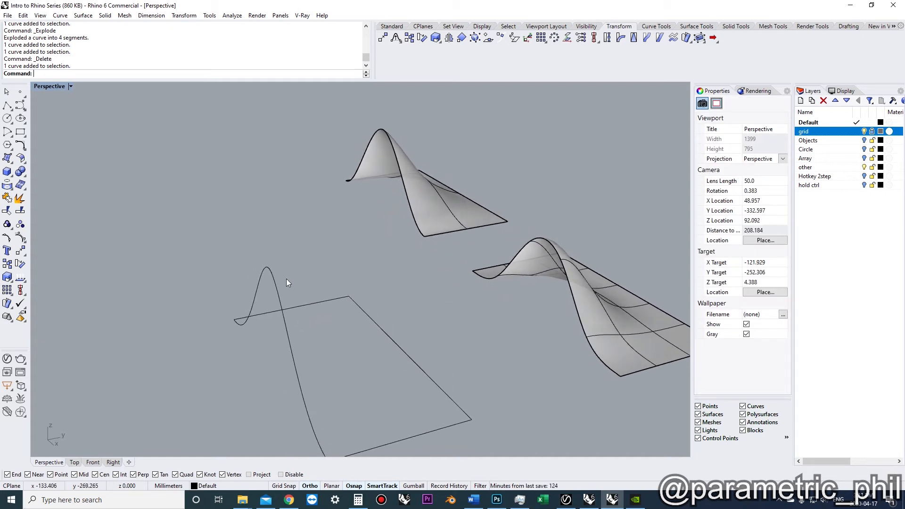
pyautogui.click(21, 105)
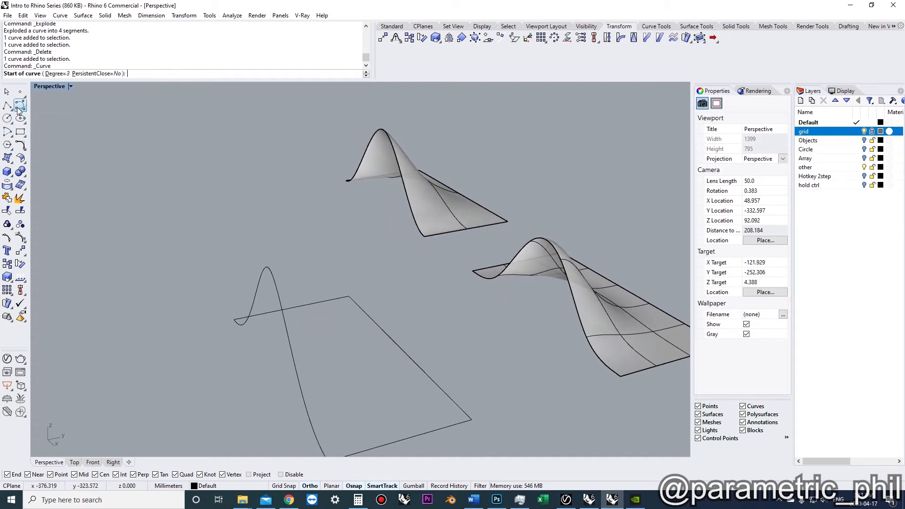
pyautogui.click(269, 267)
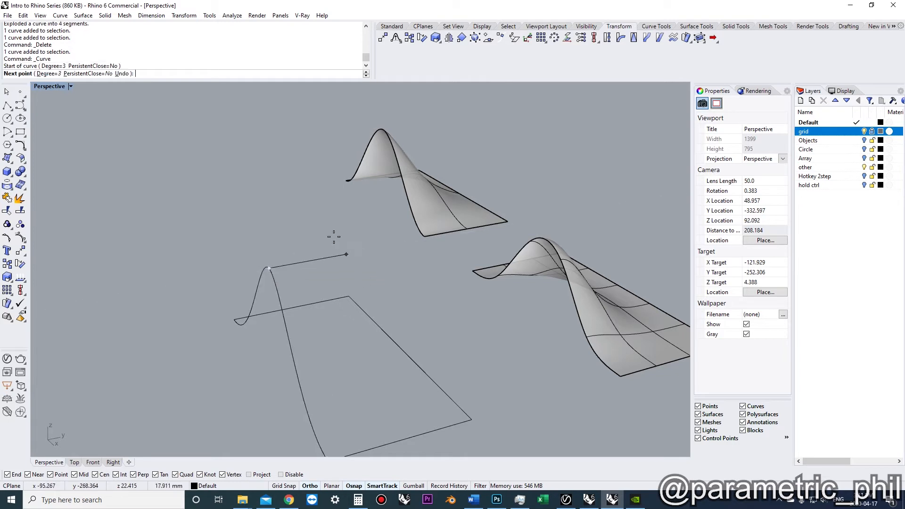
pyautogui.moveTo(349, 231); pyautogui.dragTo(320, 214, button='right')
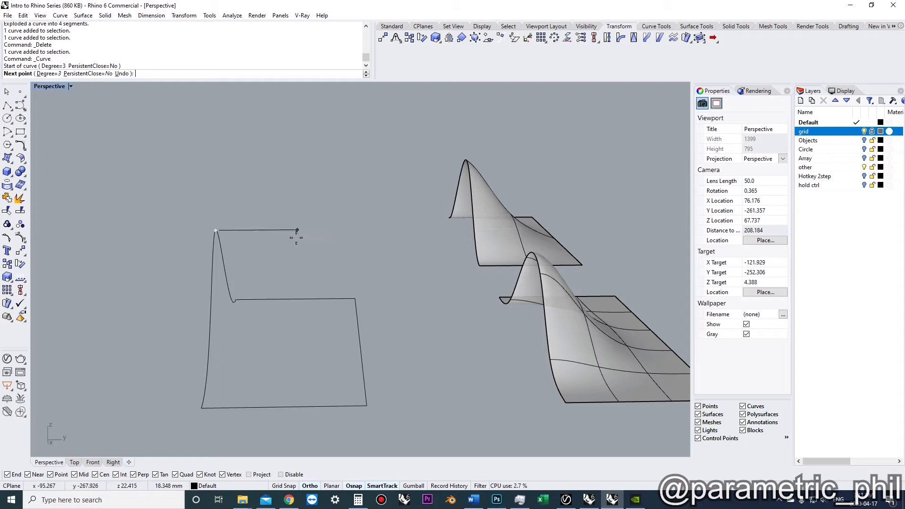
pyautogui.click(361, 229)
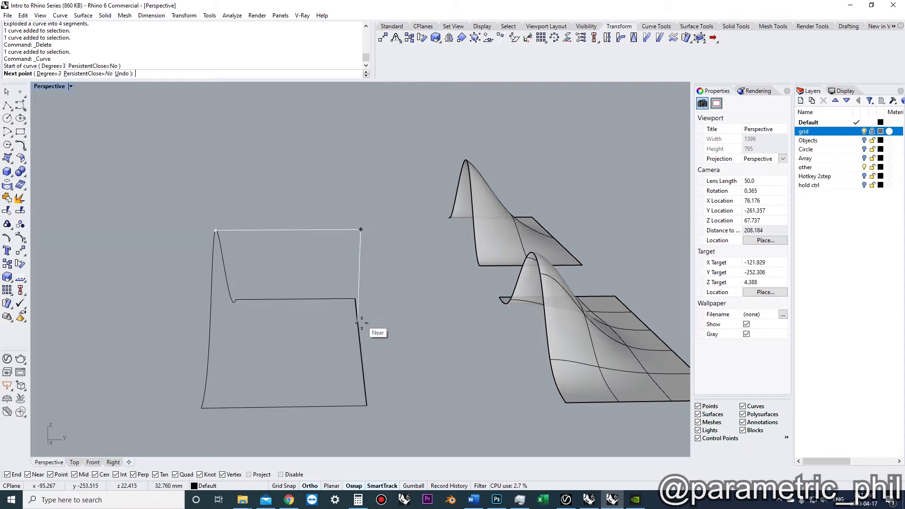
pyautogui.click(354, 299)
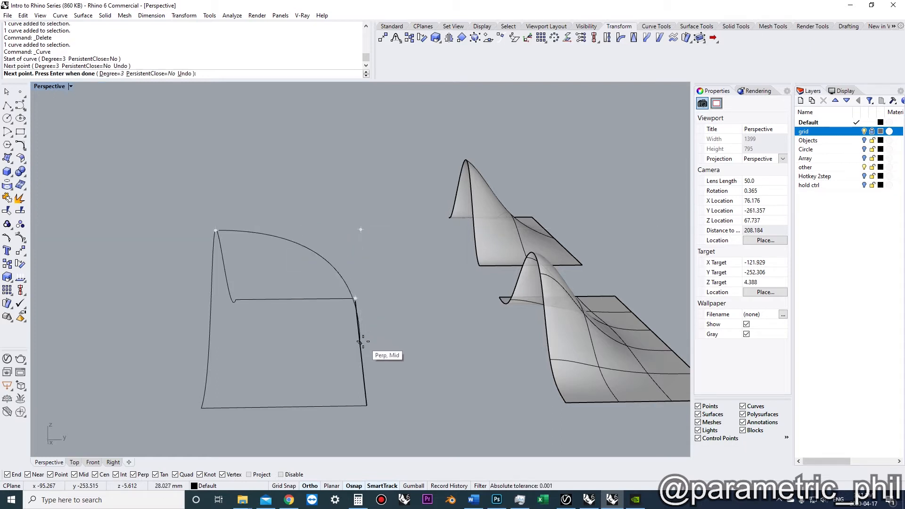
pyautogui.press('Return')
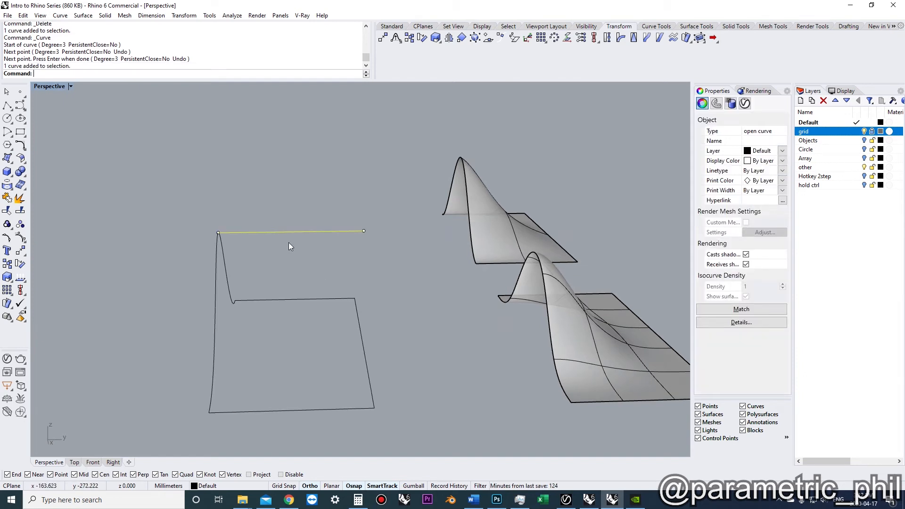
# Rebuild the new curve with a point count of 3 and degree 2
pyautogui.write('rebuild')
pyautogui.press('Return')
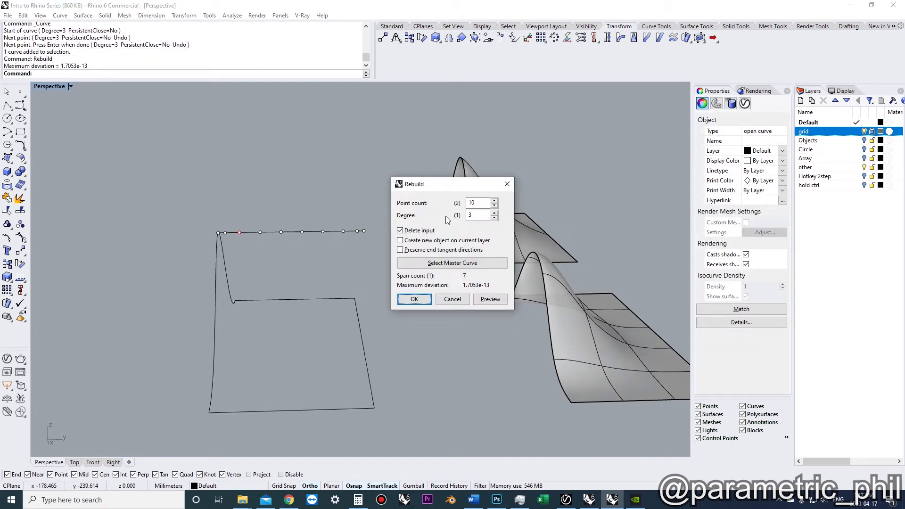
pyautogui.click(494, 206)
pyautogui.click(495, 206)
pyautogui.click(495, 206)
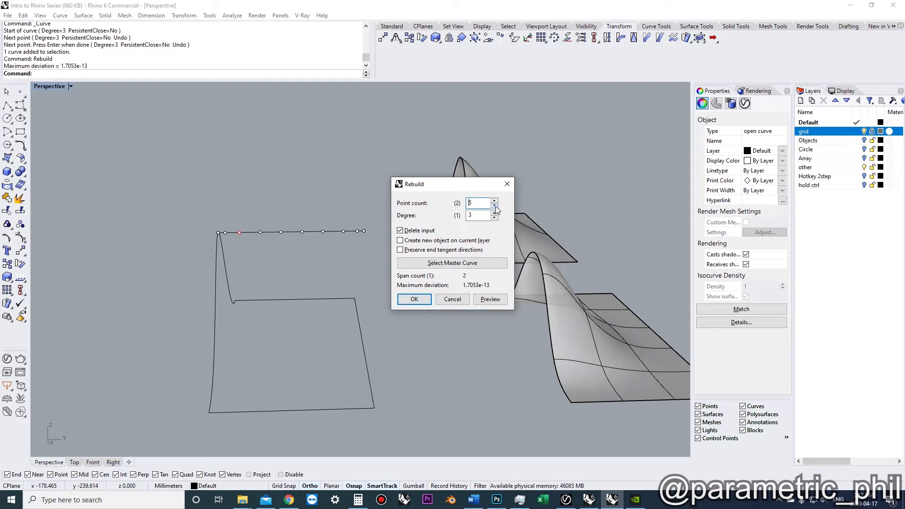
pyautogui.click(414, 299)
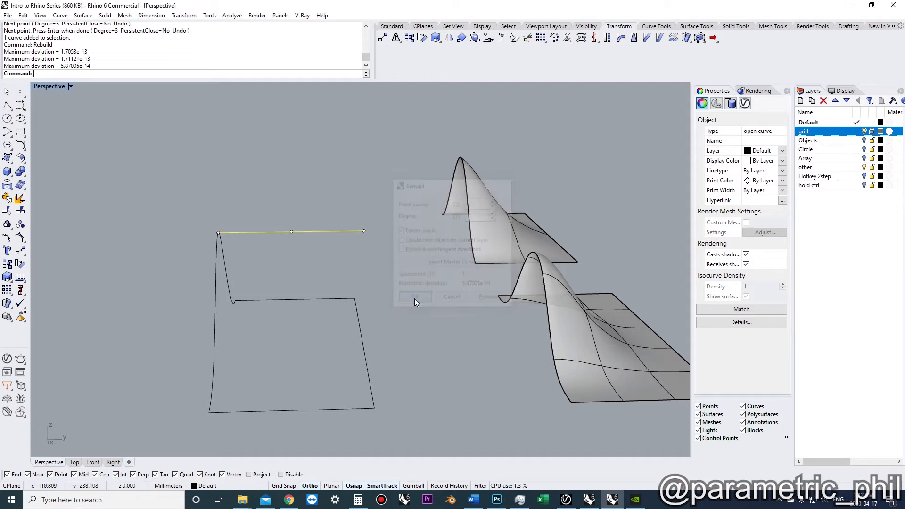
# Move the curve's middle and end control points vertically down to the level of the rectangle's edge
pyautogui.click(364, 231)
pyautogui.keyDown('shift'); pyautogui.click(291, 231); pyautogui.keyUp('shift')
pyautogui.write('mv')
pyautogui.press('Return')
pyautogui.click(363, 231)
pyautogui.click(363, 344)
pyautogui.moveTo(363, 344); pyautogui.dragTo(309, 332, button='right')
pyautogui.click(285, 290)
# Rebuild the bent curve again to smooth it
pyautogui.write('Rebuild')
pyautogui.press('Return')
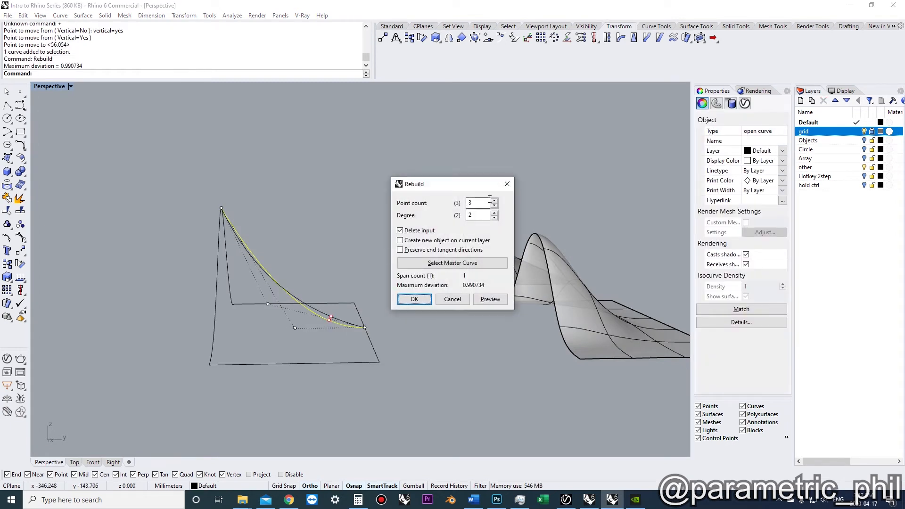
pyautogui.click(413, 300)
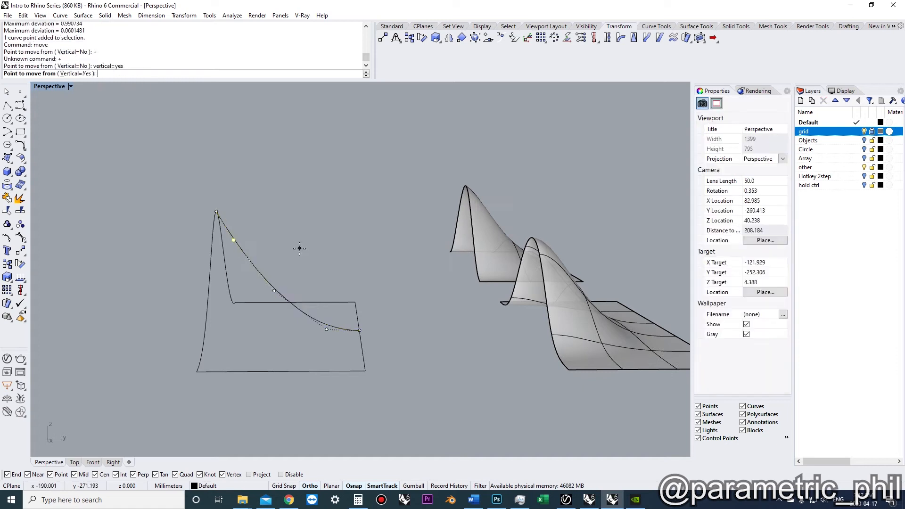
# Move the curve's second control point upward to steepen it near the peak
pyautogui.click(299, 248)
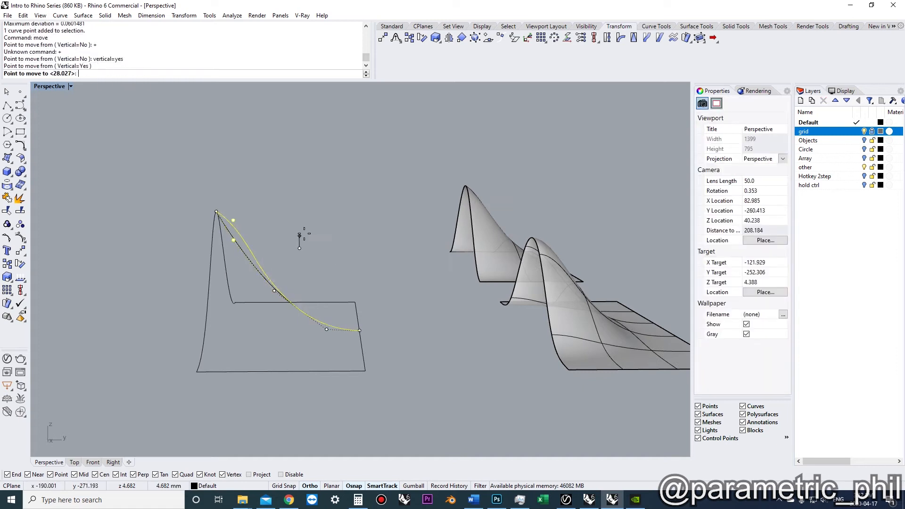
pyautogui.click(303, 222)
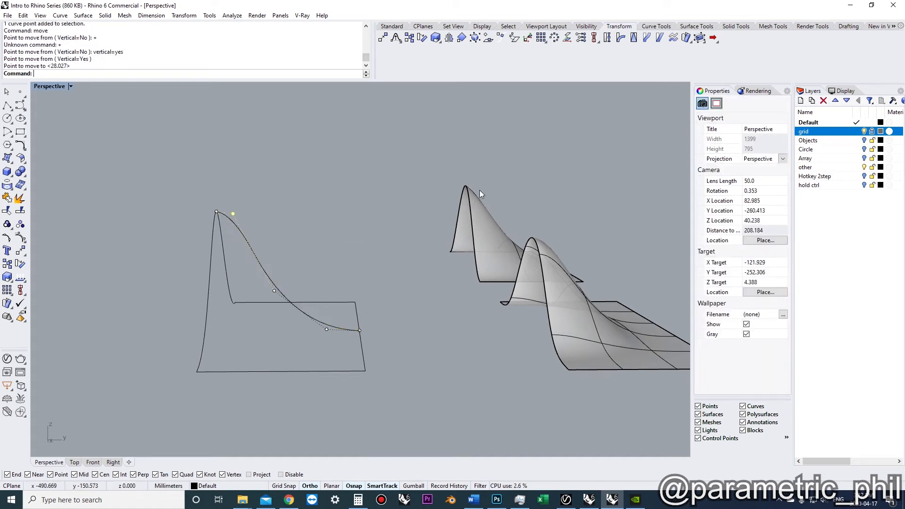
pyautogui.moveTo(342, 240)
pyautogui.mouseDown(button='right')
pyautogui.moveTo(348, 228)
pyautogui.moveTo(348, 247)
pyautogui.moveTo(375, 278)
pyautogui.moveTo(358, 259)
pyautogui.moveTo(336, 326)
pyautogui.moveTo(330, 315)
pyautogui.moveTo(337, 314)
pyautogui.mouseUp(button='right')
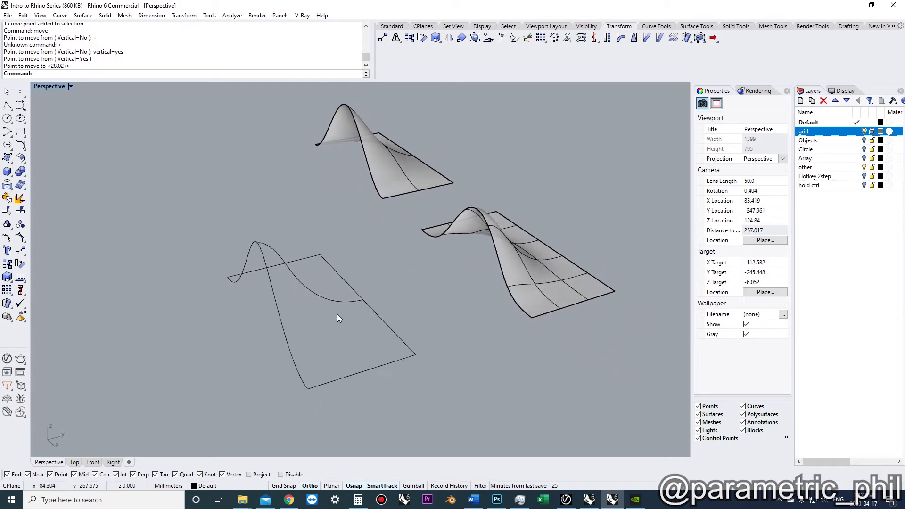
pyautogui.click(378, 316)
pyautogui.click(338, 368)
pyautogui.press('Escape')
# Start a Sweep2, picking the rectangle's two side edges as rails and the bump and bent curves as cross sections
pyautogui.moveTo(336, 351); pyautogui.dragTo(324, 345, button='right')
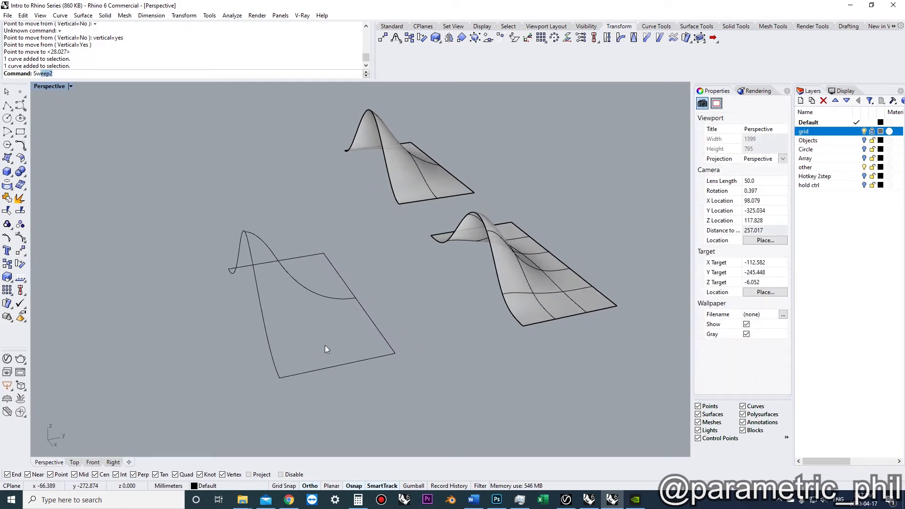
pyautogui.write('Swe')
pyautogui.press('Return')
pyautogui.scroll(2, 324, 345)
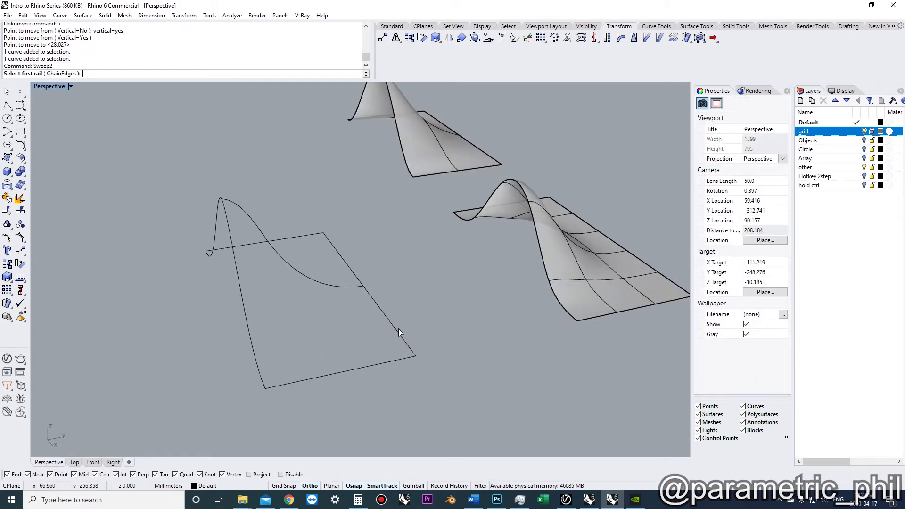
pyautogui.click(397, 329)
pyautogui.click(259, 366)
pyautogui.click(314, 379)
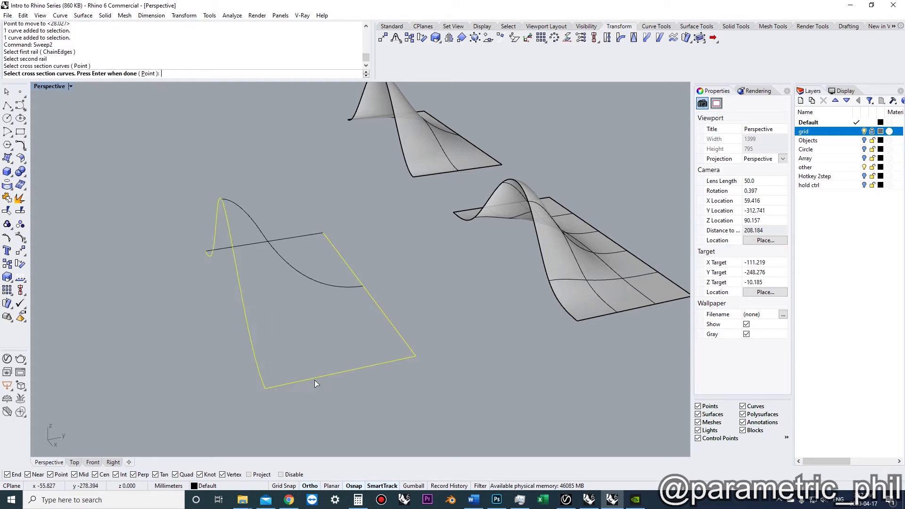
pyautogui.click(245, 212)
pyautogui.press('Return')
# Try the sweep's cross-section options and accept the surface with cross sections unchanged
pyautogui.moveTo(217, 296); pyautogui.dragTo(285, 264, button='right')
pyautogui.scroll(4, 219, 272)
pyautogui.scroll(-3, 220, 270)
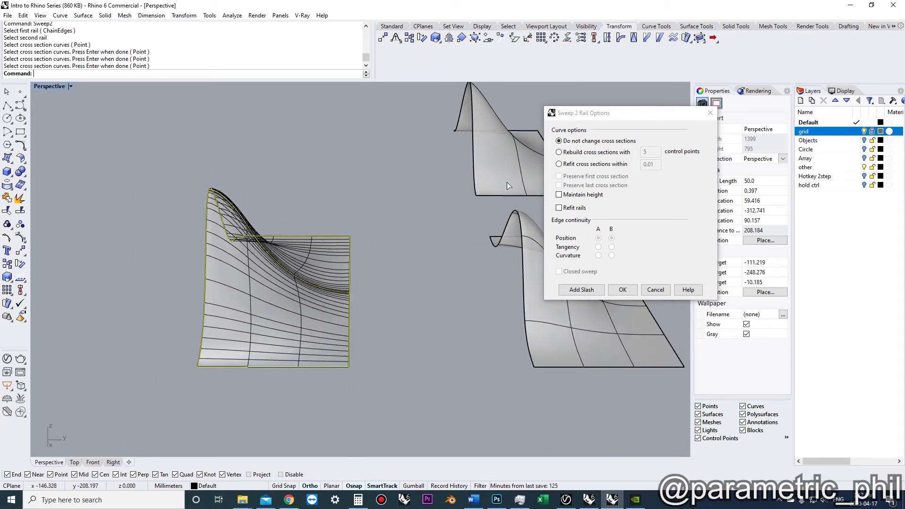
pyautogui.click(559, 152)
pyautogui.click(560, 141)
pyautogui.click(559, 165)
pyautogui.click(560, 142)
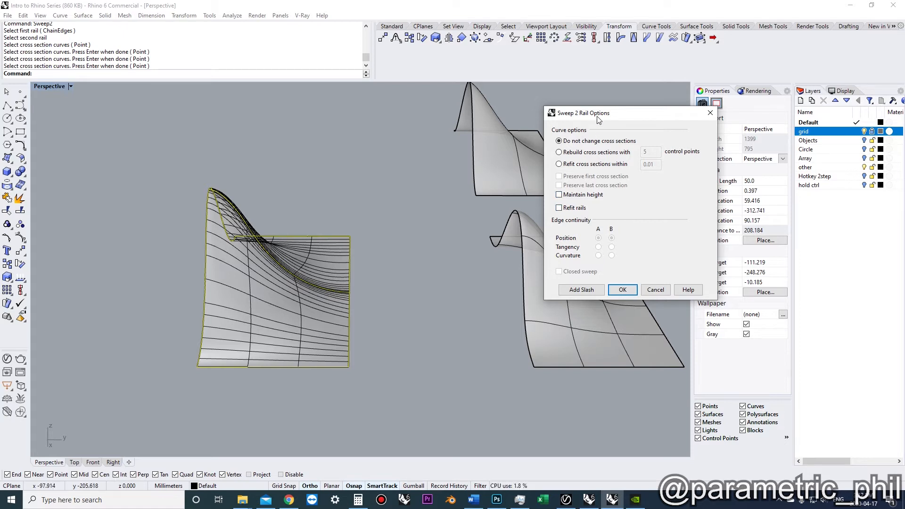
pyautogui.moveTo(598, 120); pyautogui.dragTo(509, 134)
pyautogui.moveTo(337, 227); pyautogui.dragTo(297, 219, button='right')
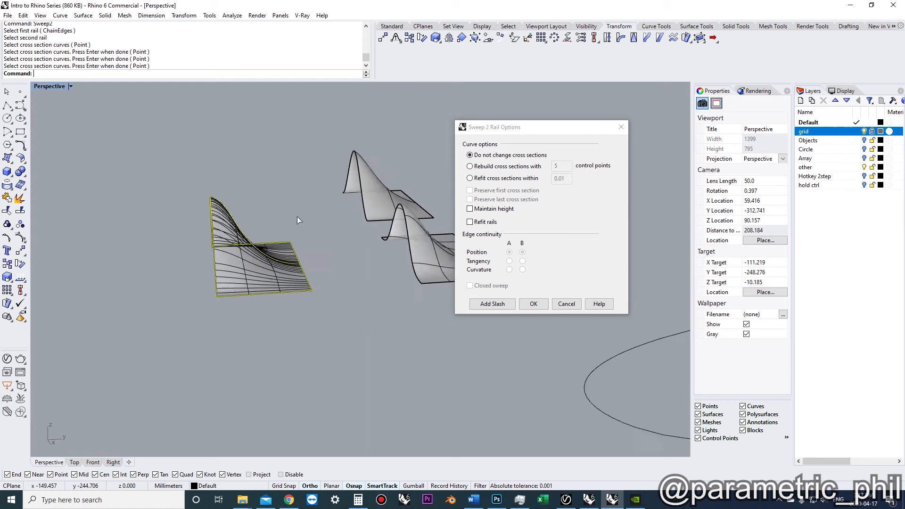
pyautogui.click(533, 303)
# Orbit and zoom to examine the new swept surface next to the other surfaces
pyautogui.moveTo(394, 275); pyautogui.dragTo(409, 311, button='right')
pyautogui.moveTo(409, 311); pyautogui.dragTo(339, 298, button='right')
pyautogui.scroll(4, 371, 275)
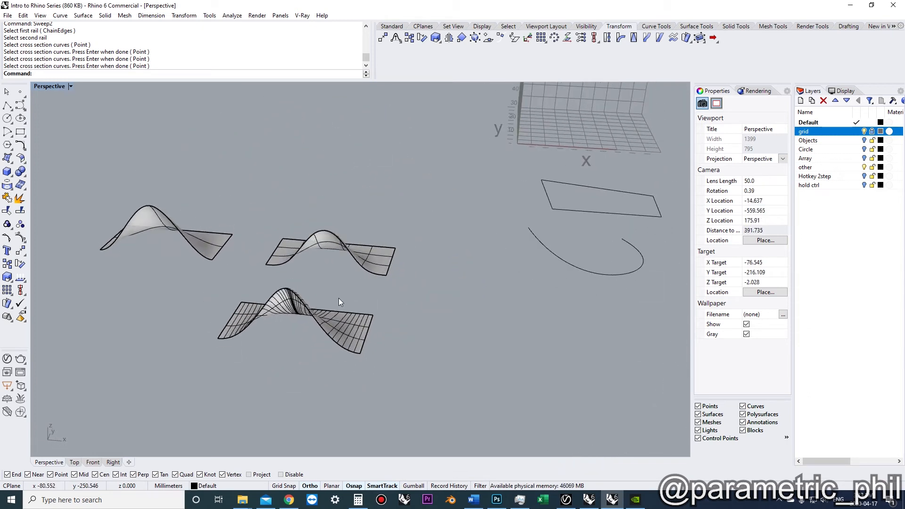
pyautogui.moveTo(339, 298); pyautogui.dragTo(431, 395, button='right')
pyautogui.moveTo(432, 395); pyautogui.dragTo(185, 199)
pyautogui.scroll(-4, 243, 239)
pyautogui.moveTo(250, 245); pyautogui.dragTo(311, 274, button='right')
pyautogui.click(358, 279)
pyautogui.keyDown('shift'); pyautogui.moveTo(350, 307); pyautogui.dragTo(364, 280, button='right'); pyautogui.keyUp('shift')
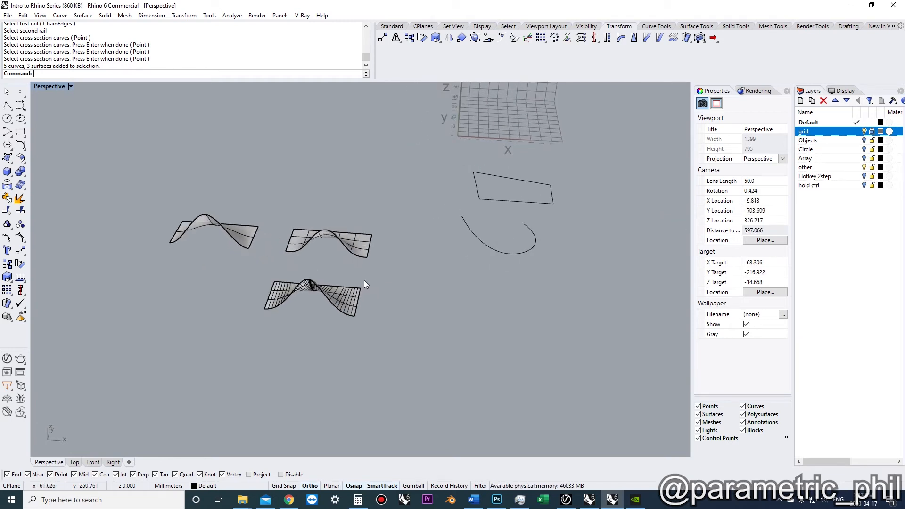
pyautogui.moveTo(395, 264); pyautogui.dragTo(330, 251, button='right')
# Draw a box beside the surfaces
pyautogui.click(7, 174)
pyautogui.click(341, 346)
pyautogui.click(484, 294)
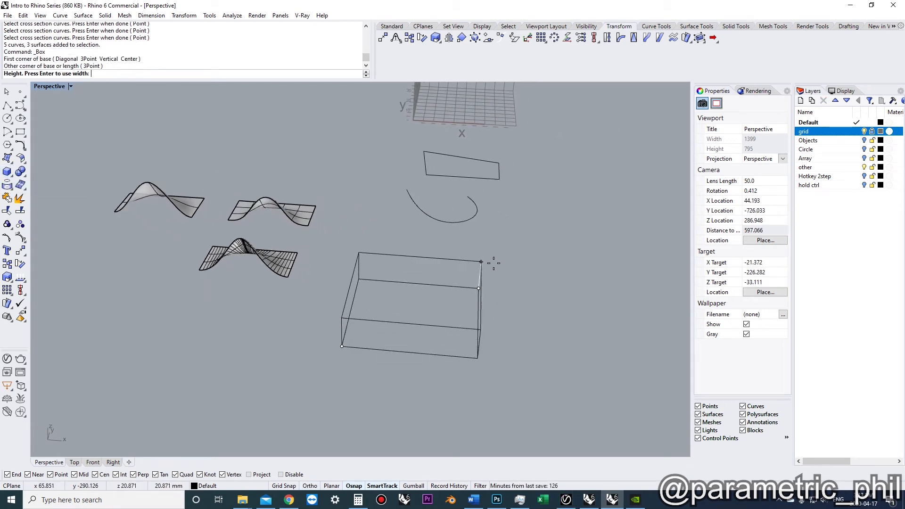
pyautogui.click(493, 232)
# Turn on the box's control points, raise its back top points to slant the top face, then turn points off
pyautogui.moveTo(493, 232); pyautogui.dragTo(464, 223, button='right')
pyautogui.click(423, 229)
pyautogui.moveTo(370, 256); pyautogui.dragTo(394, 262, button='right')
pyautogui.press('F10')
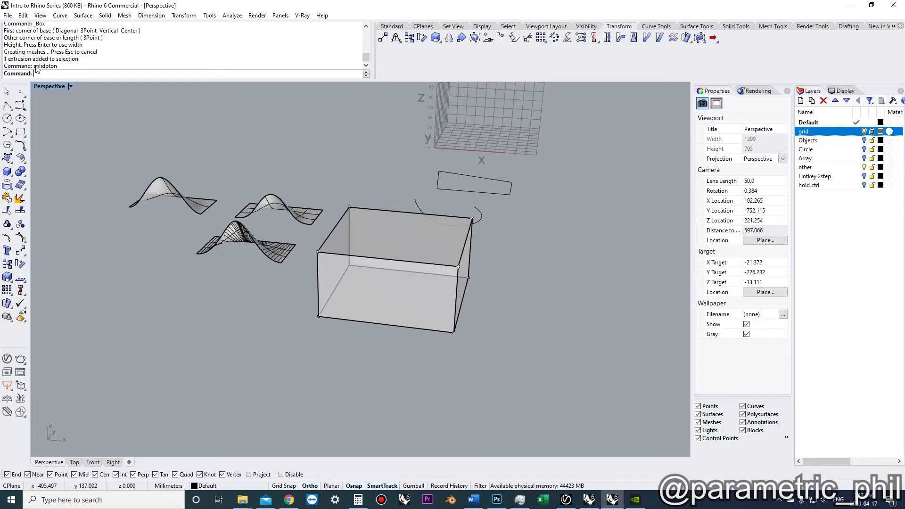
pyautogui.moveTo(373, 233); pyautogui.dragTo(414, 253, button='right')
pyautogui.click(414, 256)
pyautogui.keyDown('ctrl'); pyautogui.moveTo(419, 229); pyautogui.dragTo(422, 117); pyautogui.keyUp('ctrl')
pyautogui.moveTo(402, 167); pyautogui.dragTo(309, 222, button='right')
pyautogui.click(310, 213)
pyautogui.keyDown('ctrl'); pyautogui.moveTo(309, 214); pyautogui.dragTo(292, 141); pyautogui.keyUp('ctrl')
pyautogui.click(292, 140)
pyautogui.moveTo(303, 187); pyautogui.dragTo(395, 242, button='right')
pyautogui.press('F11')
# Switch to the Top view and move the U-shaped curve out of the box
pyautogui.scroll(-4, 328, 207)
pyautogui.scroll(5, 326, 220)
pyautogui.scroll(-3, 388, 237)
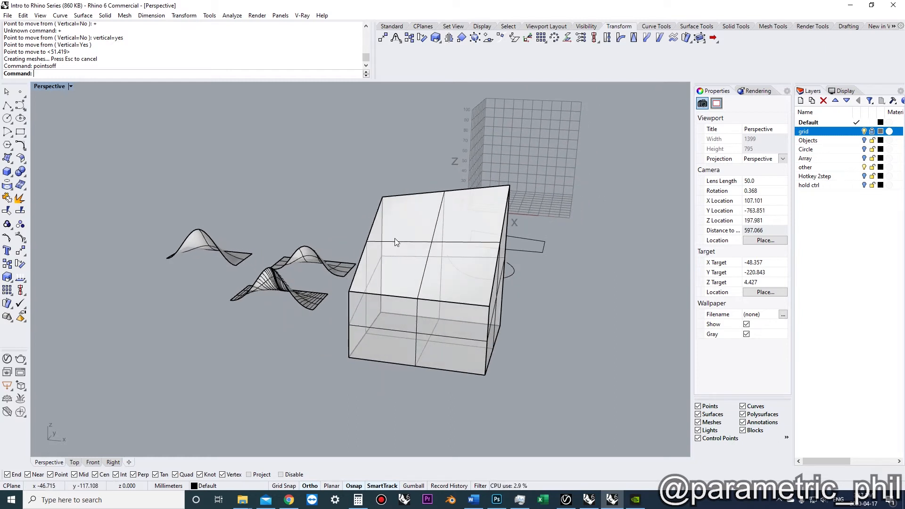
pyautogui.moveTo(395, 239); pyautogui.dragTo(459, 275, button='right')
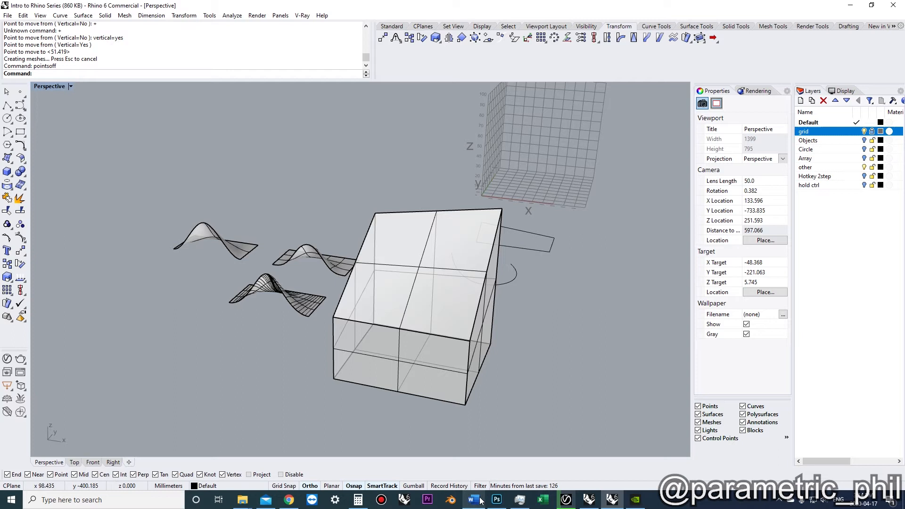
pyautogui.moveTo(401, 283); pyautogui.dragTo(415, 330, button='right')
pyautogui.click(75, 461)
pyautogui.scroll(-4, 366, 320)
pyautogui.moveTo(343, 298); pyautogui.dragTo(287, 263, button='right')
pyautogui.scroll(4, 350, 328)
pyautogui.scroll(-4, 352, 302)
pyautogui.click(270, 307)
pyautogui.write('m')
pyautogui.press('Return')
pyautogui.click(248, 335)
pyautogui.keyDown('shift'); pyautogui.click(310, 398); pyautogui.keyUp('shift')
pyautogui.scroll(4, 335, 344)
pyautogui.press('Escape')
pyautogui.moveTo(355, 334); pyautogui.dragTo(298, 262, button='right')
pyautogui.scroll(-5, 313, 325)
pyautogui.scroll(4, 303, 302)
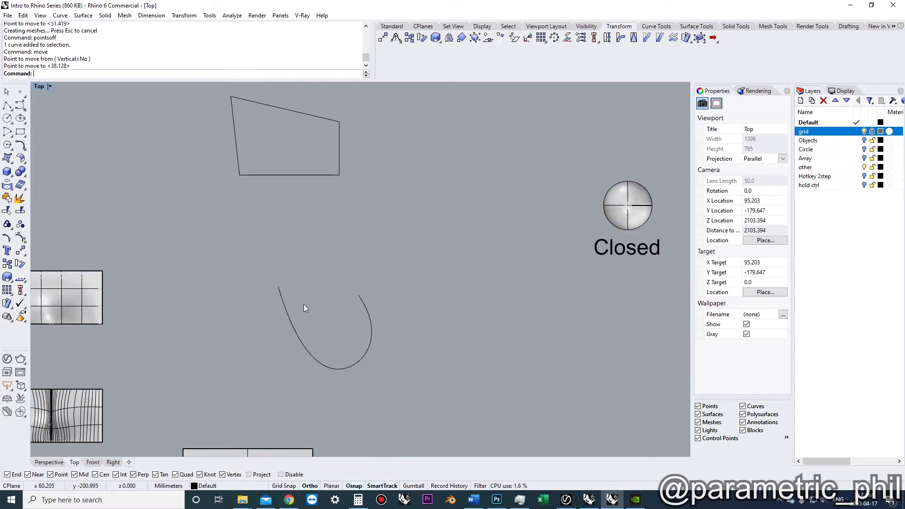
# Draw a straight polyline across the view just above the U-shaped curve
pyautogui.write('pl')
pyautogui.press('Return')
pyautogui.click(207, 255)
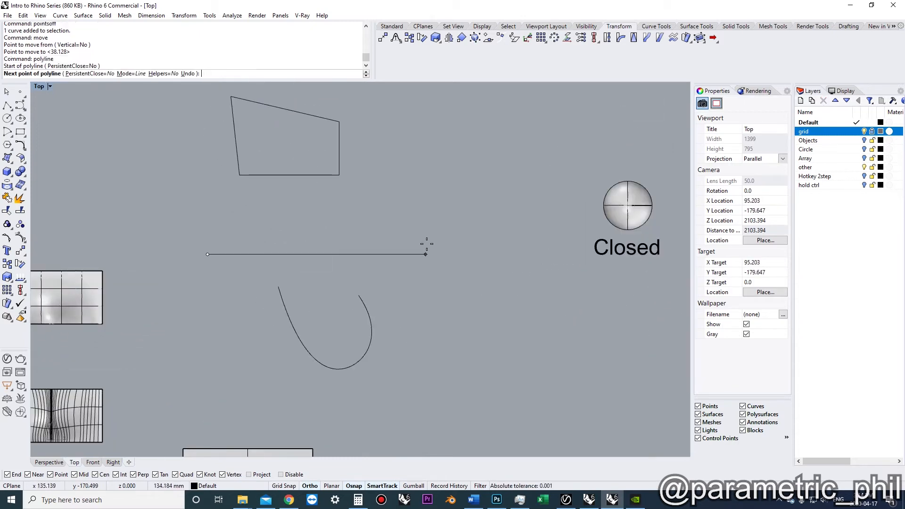
pyautogui.click(449, 244)
pyautogui.press('Return')
pyautogui.scroll(2, 368, 288)
pyautogui.click(364, 307)
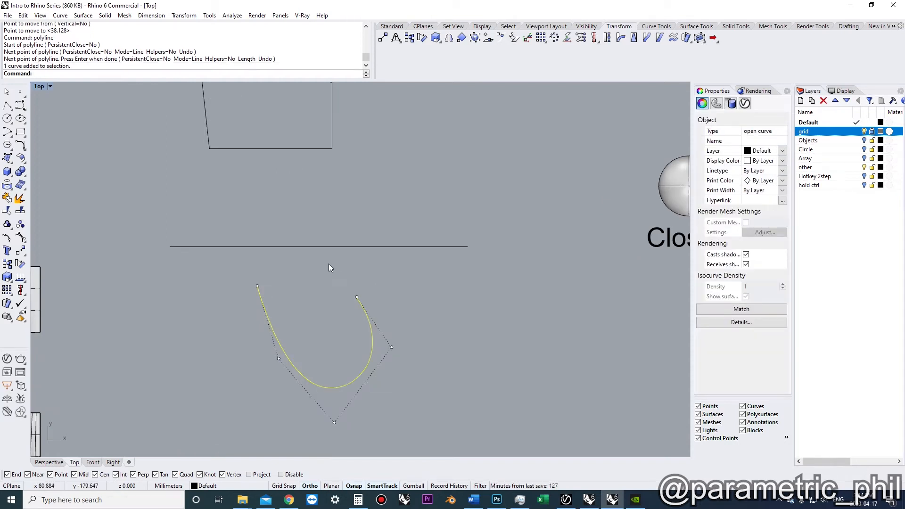
pyautogui.click(304, 253)
pyautogui.click(290, 248)
pyautogui.scroll(4, 290, 255)
pyautogui.moveTo(290, 259); pyautogui.dragTo(293, 265, button='right')
pyautogui.scroll(-4, 299, 265)
pyautogui.moveTo(299, 265)
pyautogui.mouseDown(button='right')
pyautogui.moveTo(284, 266)
pyautogui.moveTo(294, 253)
pyautogui.mouseUp(button='right')
pyautogui.click(286, 259)
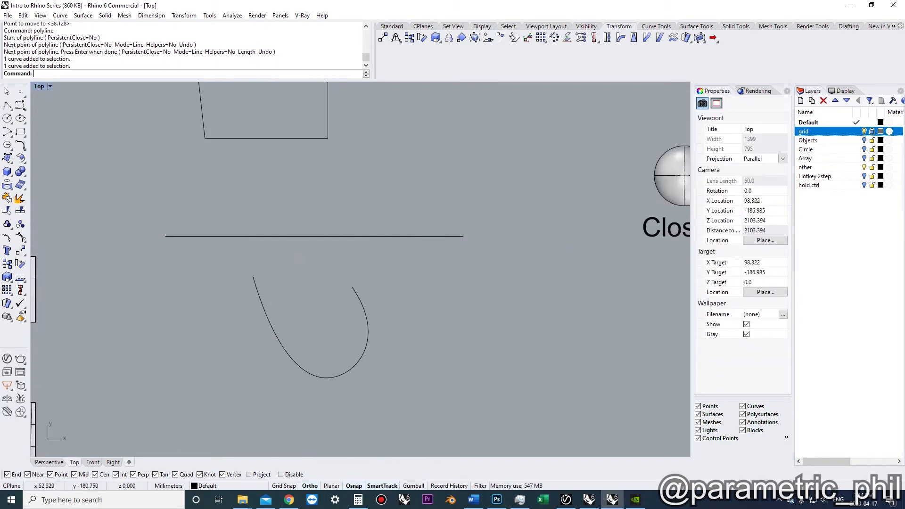
pyautogui.write('ExtrudeCrv')
pyautogui.press('Return')
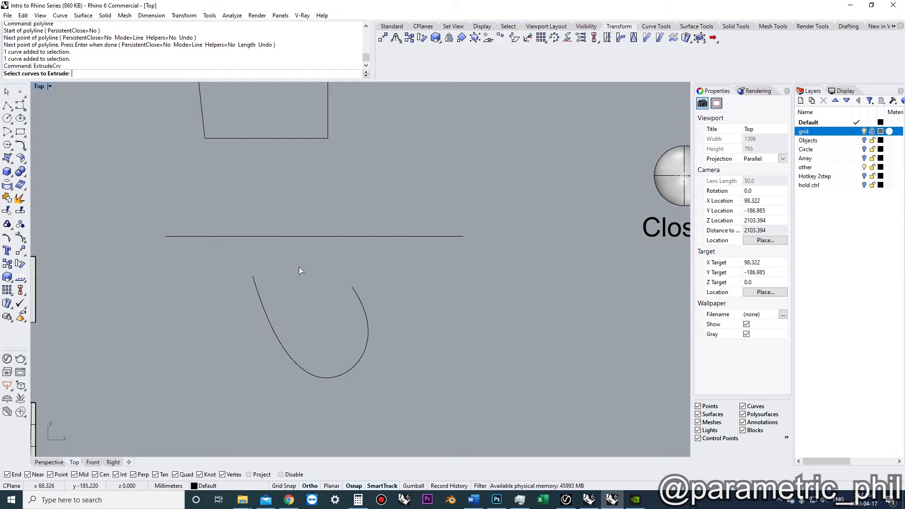
pyautogui.press('Escape')
# Extend the U-shaped curve's left end smoothly up to the straight line used as boundary
pyautogui.write('Extend')
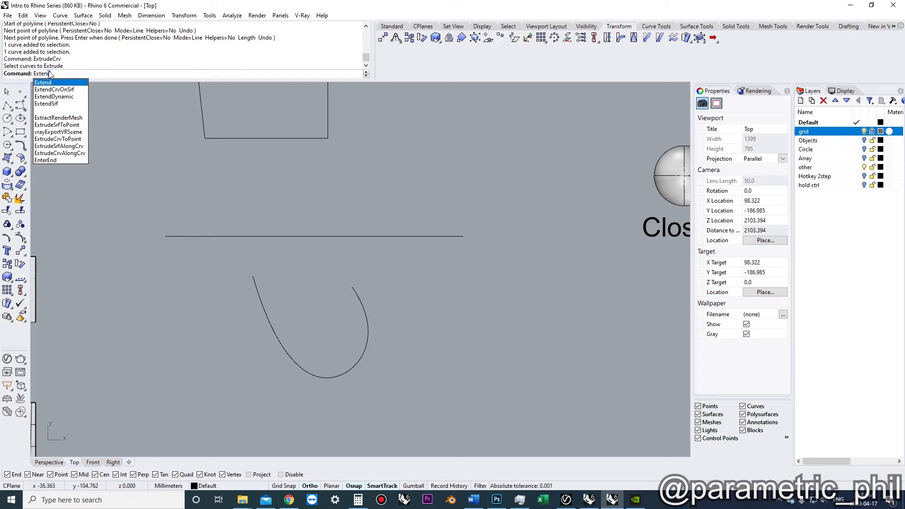
pyautogui.press('Return')
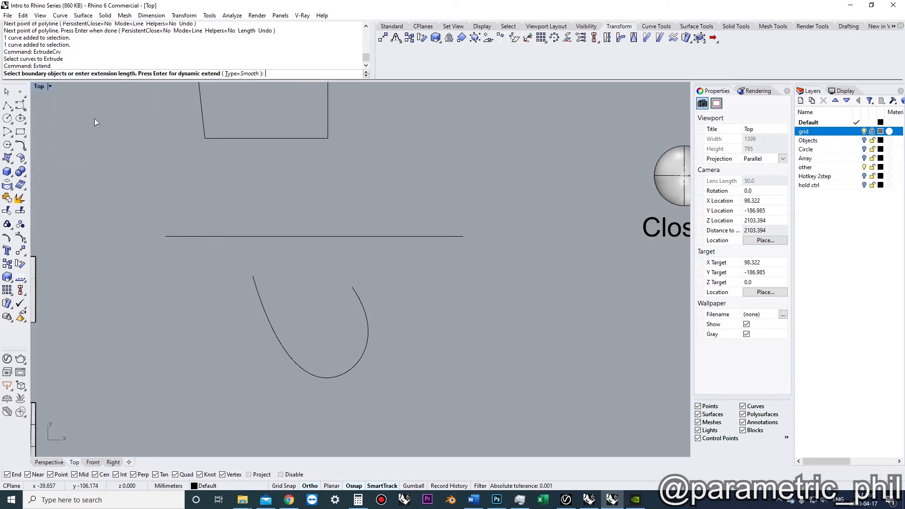
pyautogui.click(224, 236)
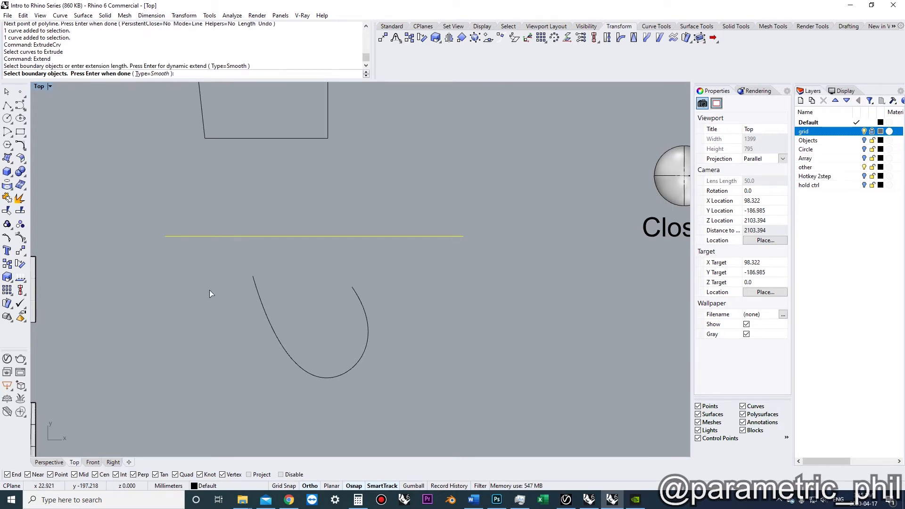
pyautogui.press('Return')
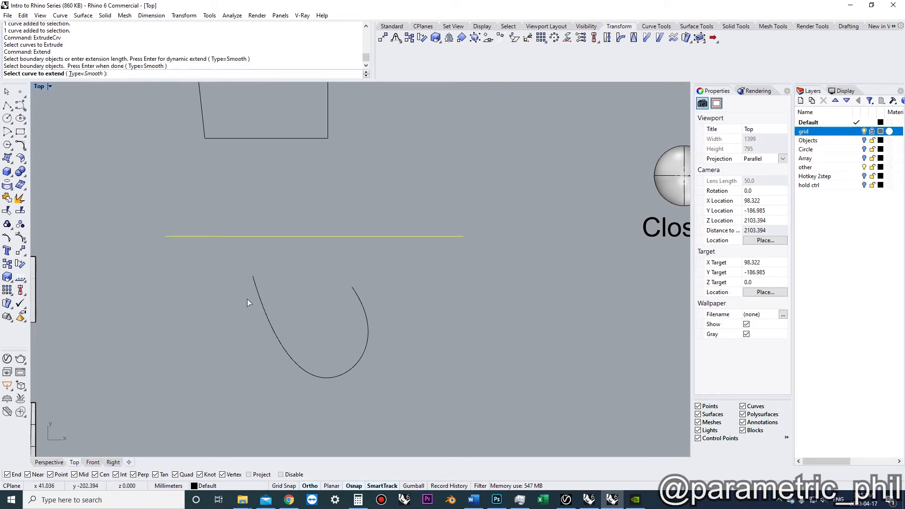
pyautogui.click(256, 285)
pyautogui.scroll(2, 297, 290)
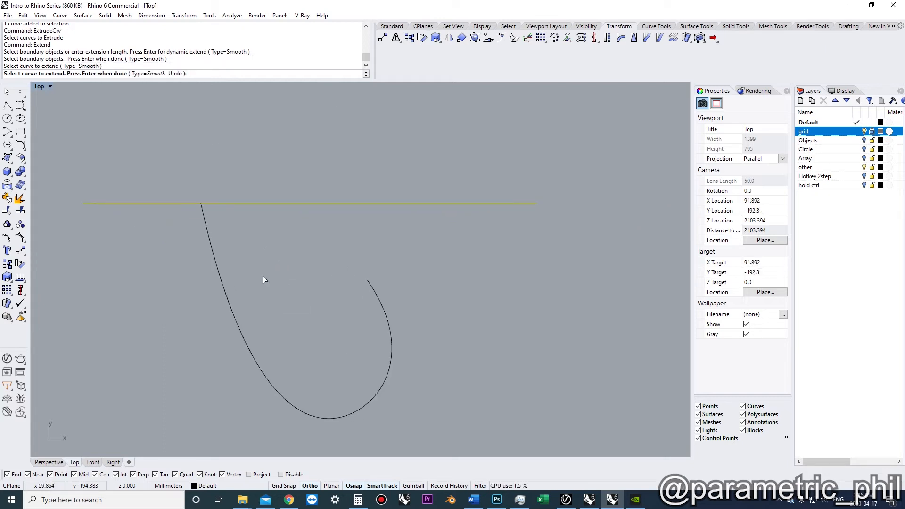
pyautogui.press('Return')
pyautogui.scroll(-2, 264, 278)
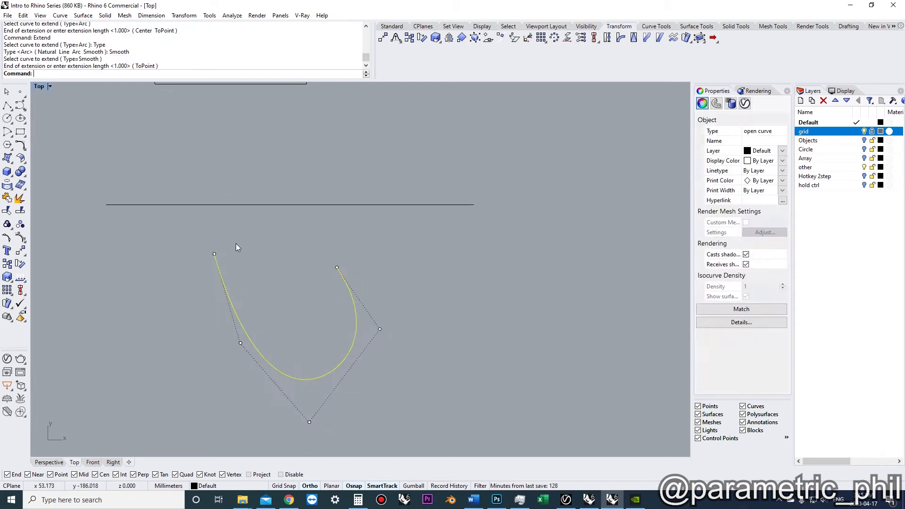
# Try to extend the U-shaped curve's left end dynamically with the Smooth extension type
pyautogui.press('Escape')
pyautogui.moveTo(237, 247); pyautogui.dragTo(259, 235, button='right')
pyautogui.scroll(2, 249, 240)
pyautogui.scroll(-2, 281, 240)
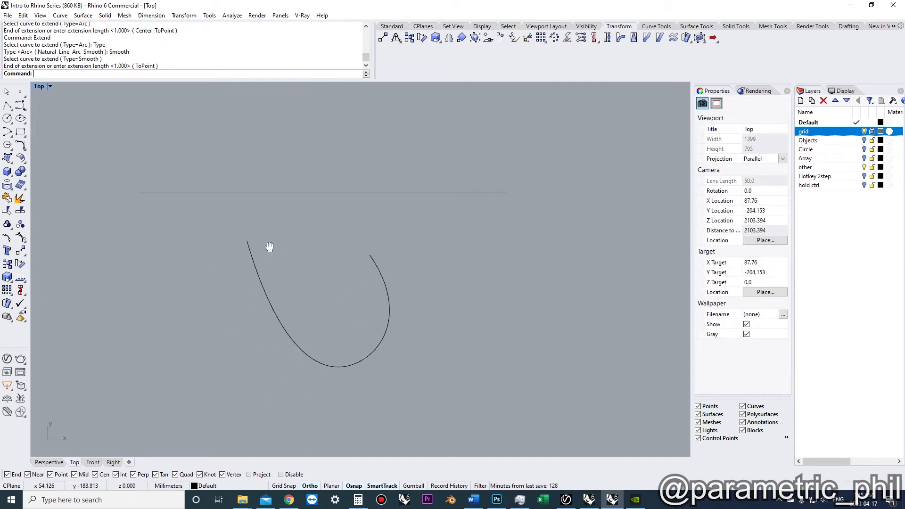
pyautogui.click(239, 258)
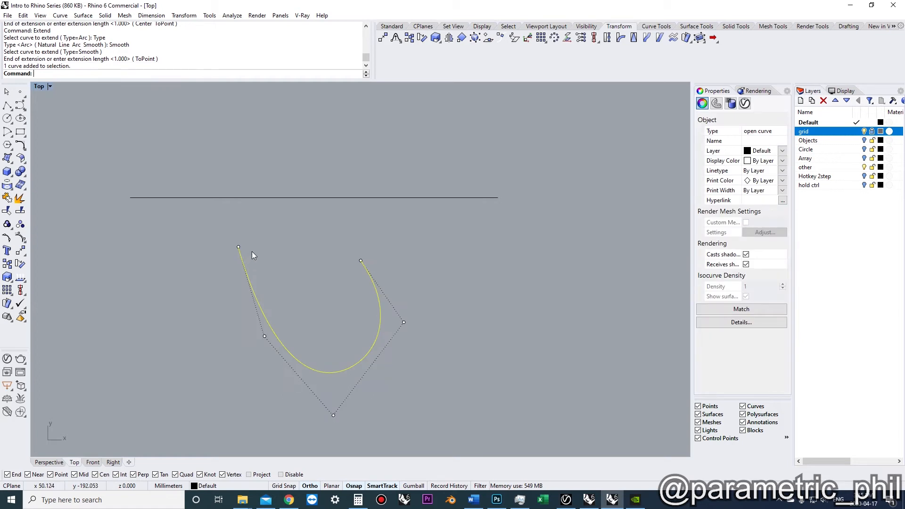
pyautogui.press('Return')
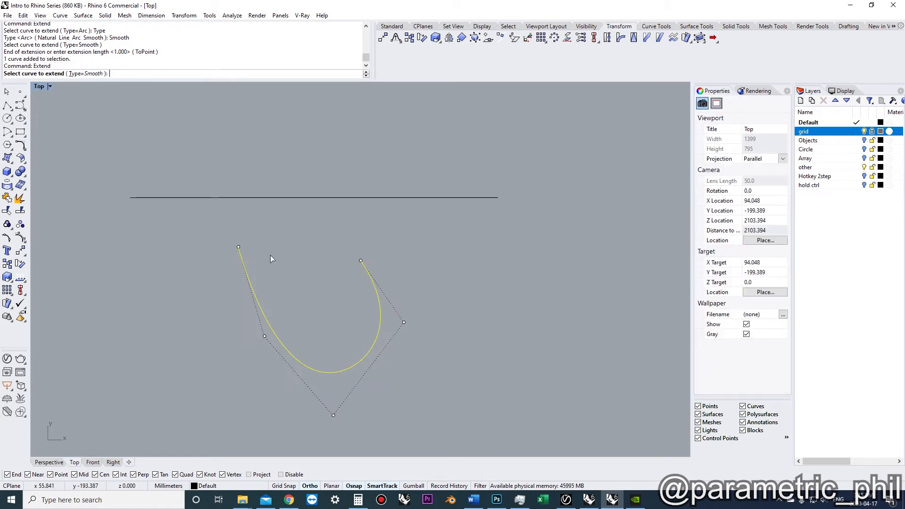
pyautogui.click(236, 255)
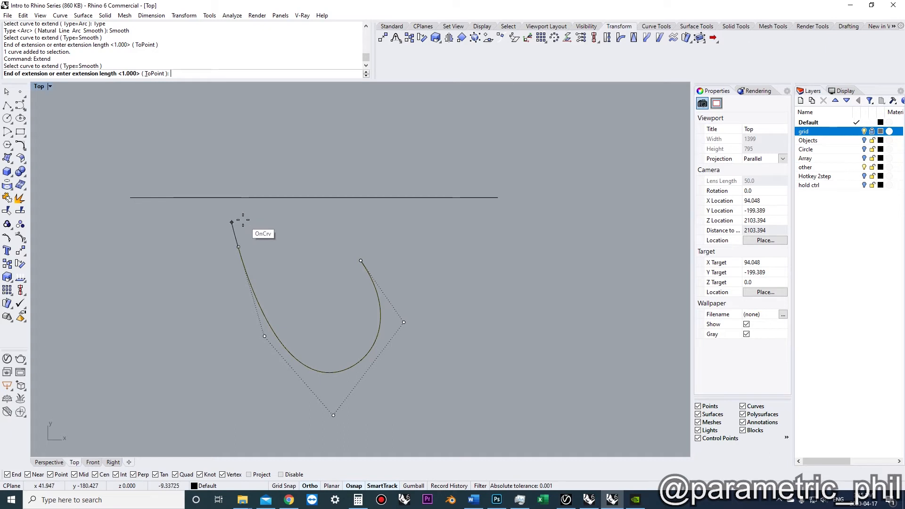
pyautogui.press('Escape')
# Try extending the curve's left end dynamically with the Line extension type
pyautogui.moveTo(304, 252); pyautogui.dragTo(323, 245, button='right')
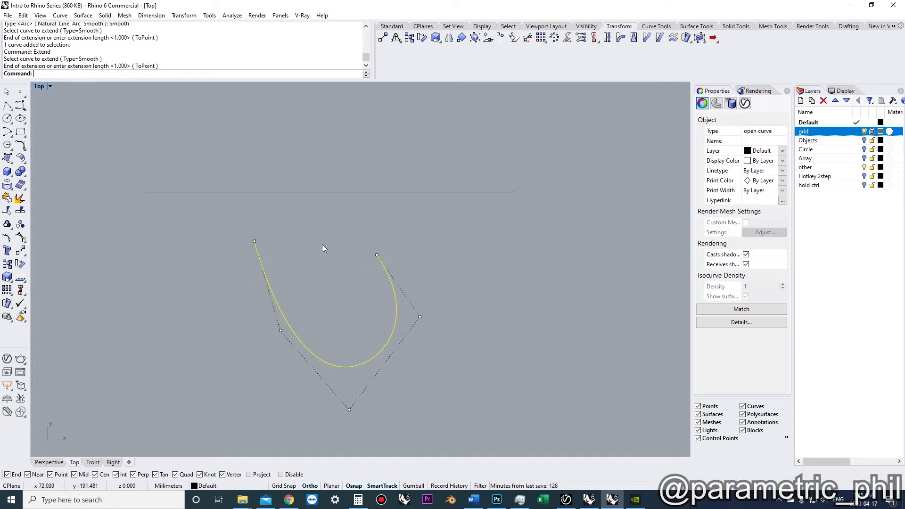
pyautogui.rightClick(268, 242)
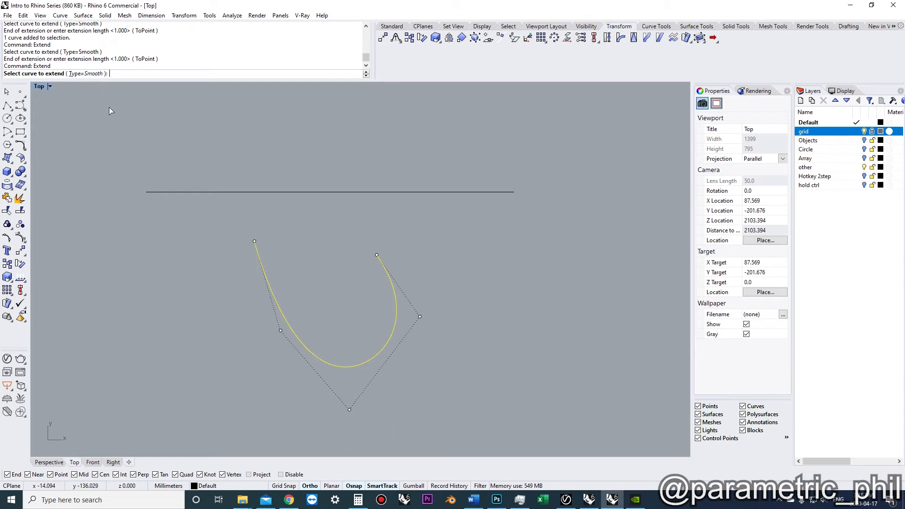
pyautogui.click(90, 74)
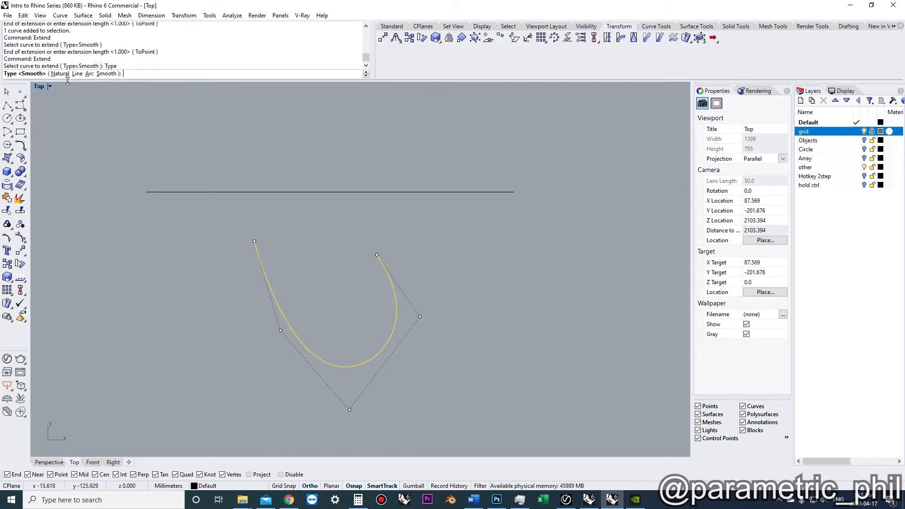
pyautogui.click(70, 73)
pyautogui.click(258, 247)
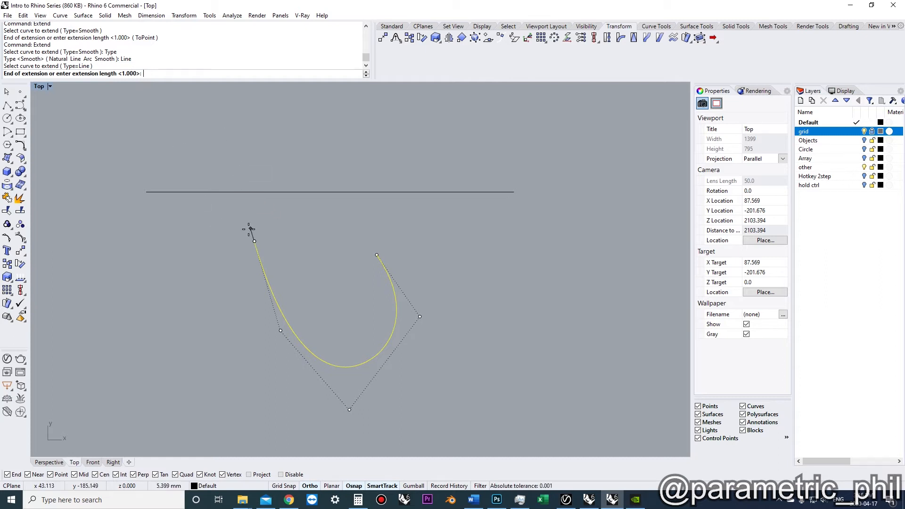
pyautogui.press('Escape')
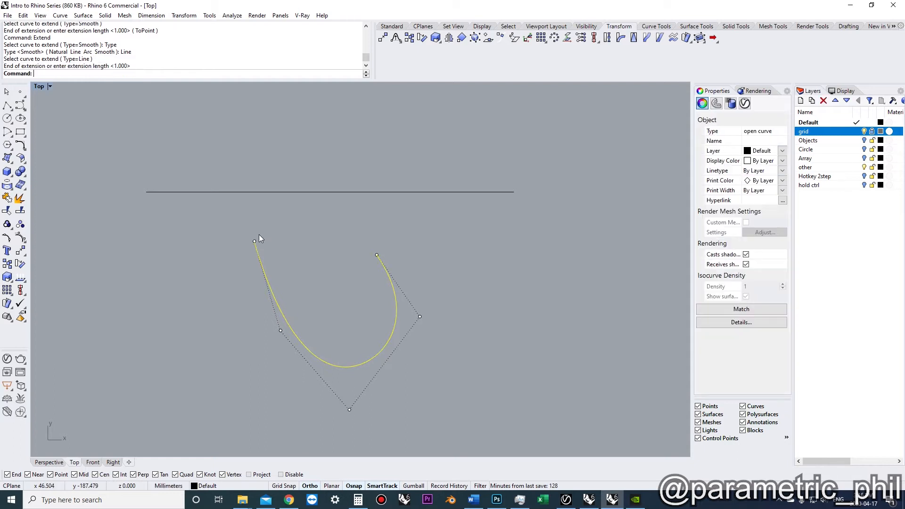
# Try a dynamic Smooth extension of the curve's left end up to the straight line
pyautogui.press('Return')
pyautogui.click(83, 74)
pyautogui.click(99, 74)
pyautogui.click(257, 251)
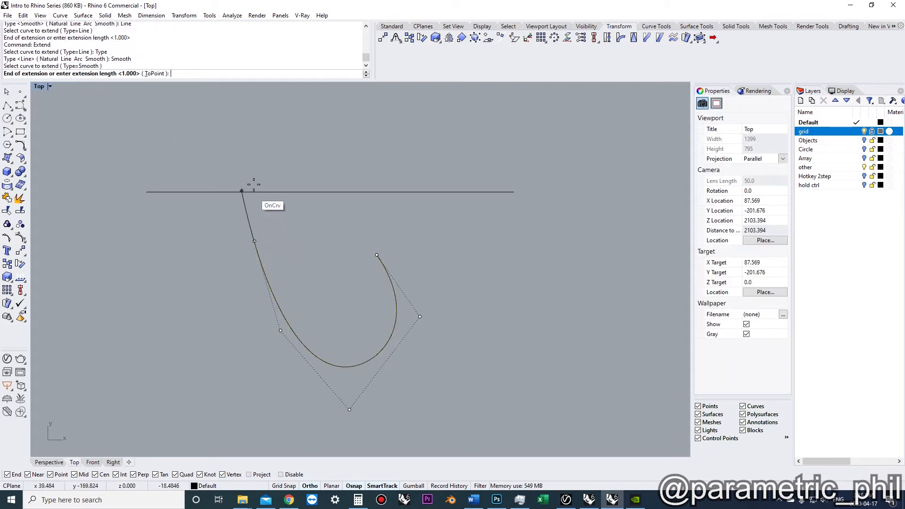
pyautogui.press('Escape')
# Delete the straight line and the U-shaped curve
pyautogui.scroll(-4, 276, 248)
pyautogui.moveTo(279, 248); pyautogui.dragTo(448, 256, button='right')
pyautogui.press('Escape')
pyautogui.press('Escape')
pyautogui.scroll(4, 312, 239)
pyautogui.scroll(-2, 341, 265)
pyautogui.scroll(2, 364, 265)
pyautogui.scroll(-4, 377, 286)
pyautogui.scroll(-4, 443, 262)
pyautogui.moveTo(473, 319); pyautogui.dragTo(398, 199)
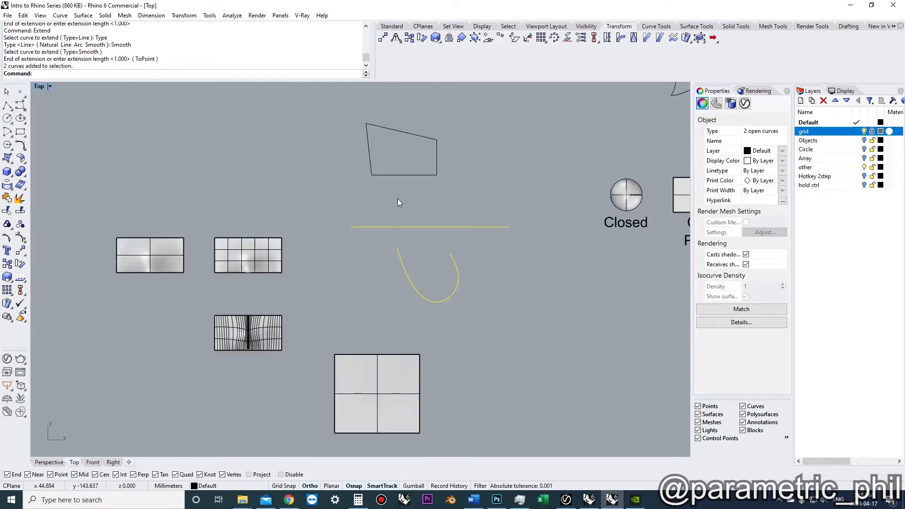
pyautogui.press('Delete')
# Scale the small quadrilateral closed curve down in the Perspective view using reference points
pyautogui.click(50, 462)
pyautogui.moveTo(417, 316); pyautogui.dragTo(464, 341, button='right')
pyautogui.scroll(4, 381, 295)
pyautogui.scroll(-5, 395, 313)
pyautogui.moveTo(468, 352); pyautogui.dragTo(325, 314, button='right')
pyautogui.keyDown('shift'); pyautogui.moveTo(325, 314); pyautogui.dragTo(230, 292, button='right'); pyautogui.keyUp('shift')
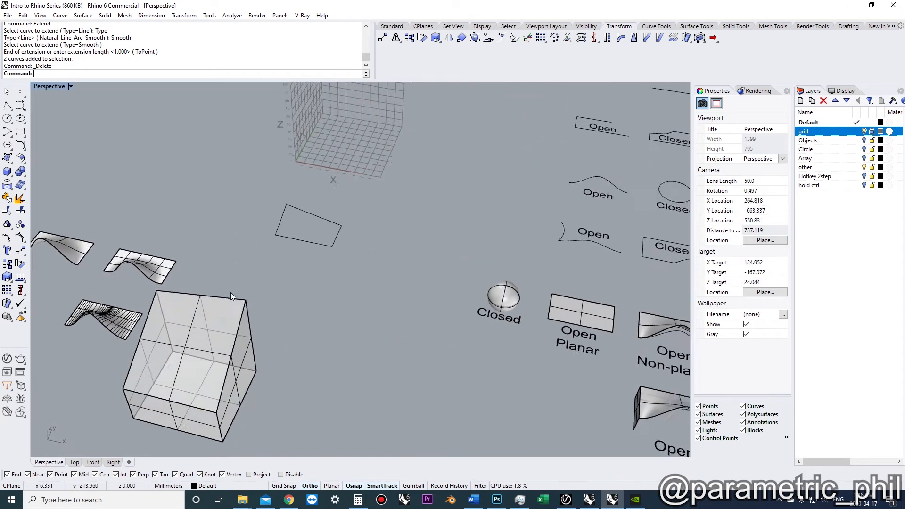
pyautogui.scroll(5, 287, 226)
pyautogui.click(321, 234)
pyautogui.scroll(3, 309, 310)
pyautogui.keyDown('shift'); pyautogui.moveTo(323, 245); pyautogui.dragTo(307, 285, button='right'); pyautogui.keyUp('shift')
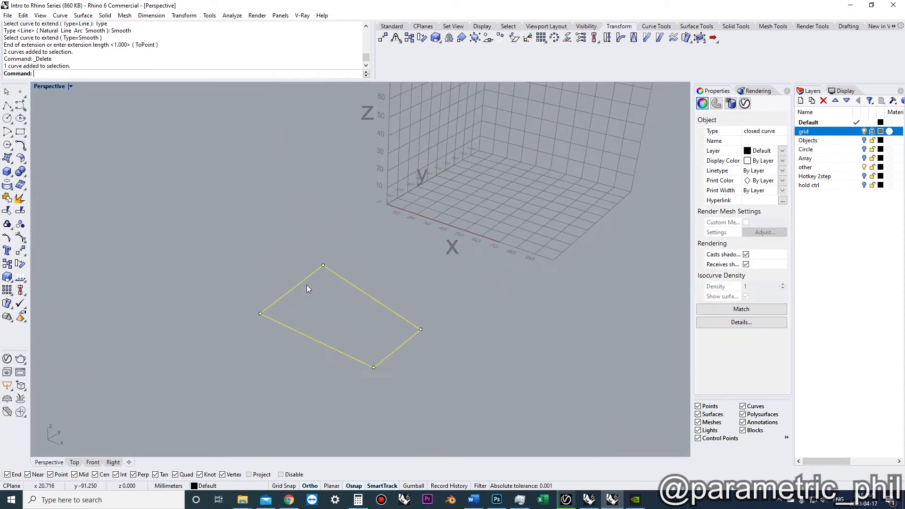
pyautogui.write('scale')
pyautogui.press('Return')
pyautogui.click(227, 386)
pyautogui.click(285, 346)
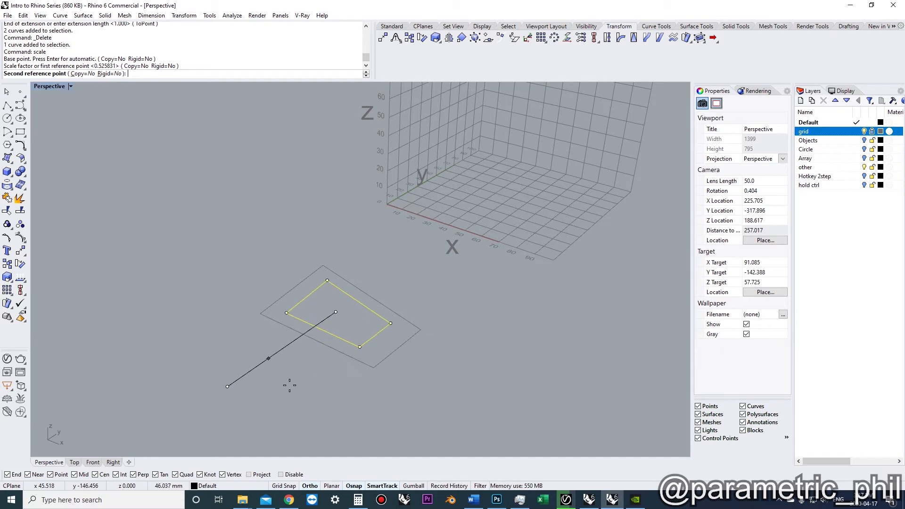
pyautogui.click(302, 363)
# Stretch the slanted box along one direction with Scale1D
pyautogui.scroll(-5, 306, 363)
pyautogui.moveTo(317, 355); pyautogui.dragTo(287, 333, button='right')
pyautogui.click(286, 282)
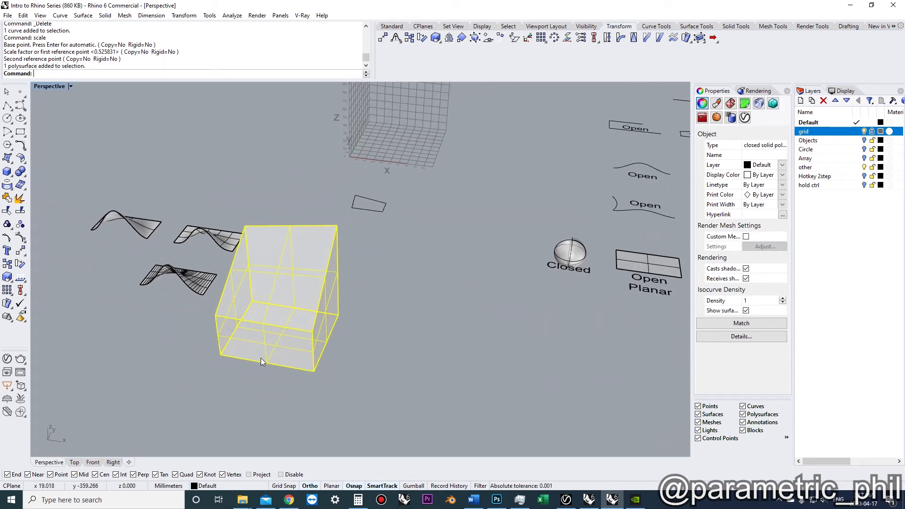
pyautogui.write('scale1d')
pyautogui.press('Return')
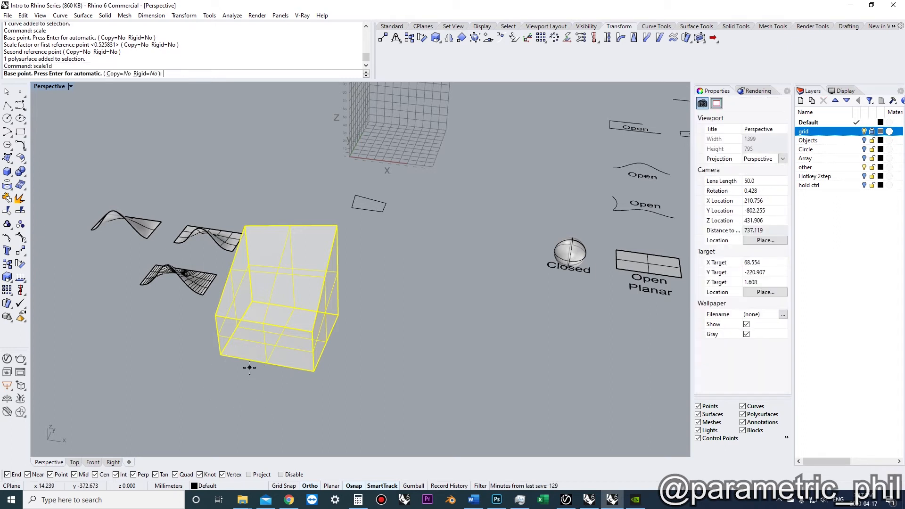
pyautogui.click(221, 355)
pyautogui.click(314, 372)
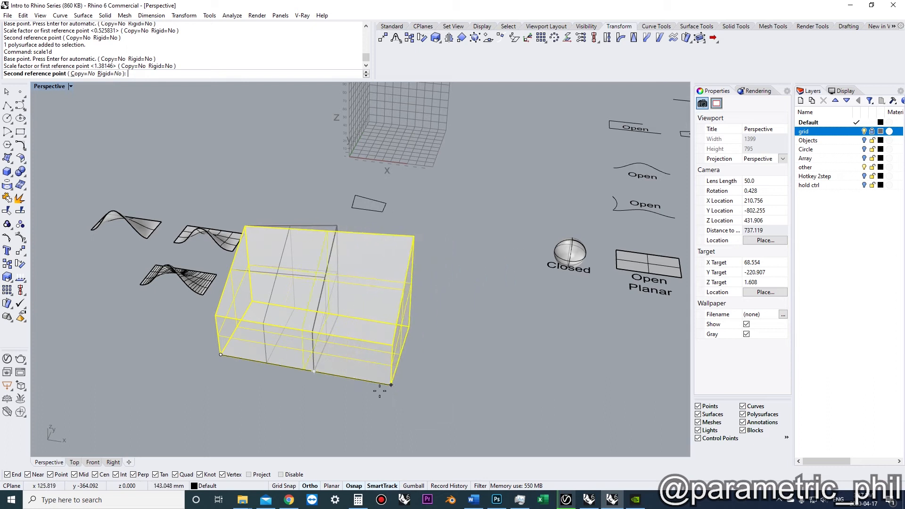
pyautogui.click(329, 384)
pyautogui.moveTo(329, 386); pyautogui.dragTo(324, 300, button='right')
pyautogui.press('Escape')
pyautogui.click(324, 300)
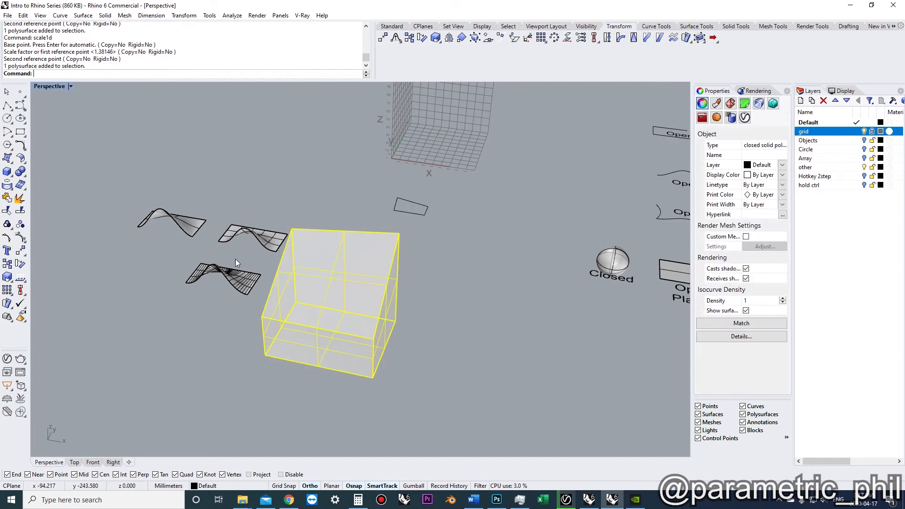
pyautogui.click(7, 184)
pyautogui.scroll(3, 269, 356)
pyautogui.press('Escape')
pyautogui.scroll(2, 275, 356)
pyautogui.press('Escape')
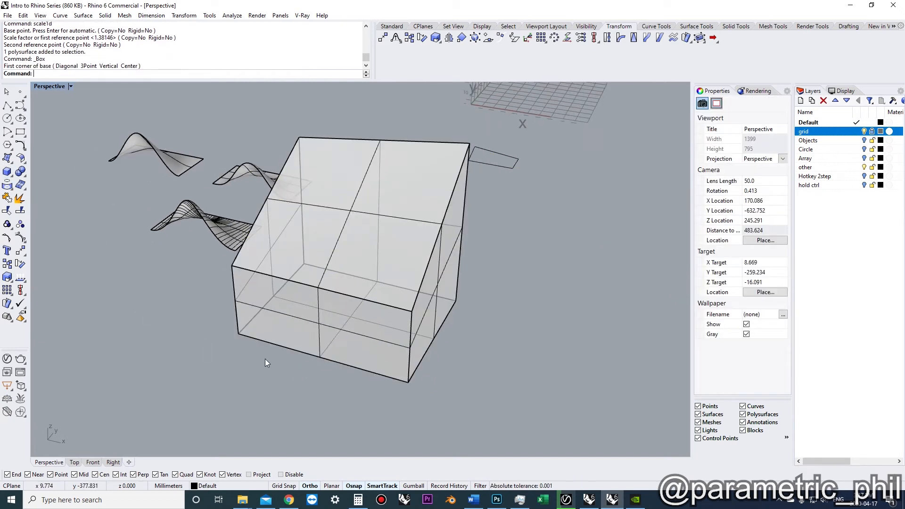
pyautogui.keyDown('shift'); pyautogui.moveTo(267, 363); pyautogui.dragTo(257, 358, button='right'); pyautogui.keyUp('shift')
pyautogui.click(20, 132)
pyautogui.click(227, 329)
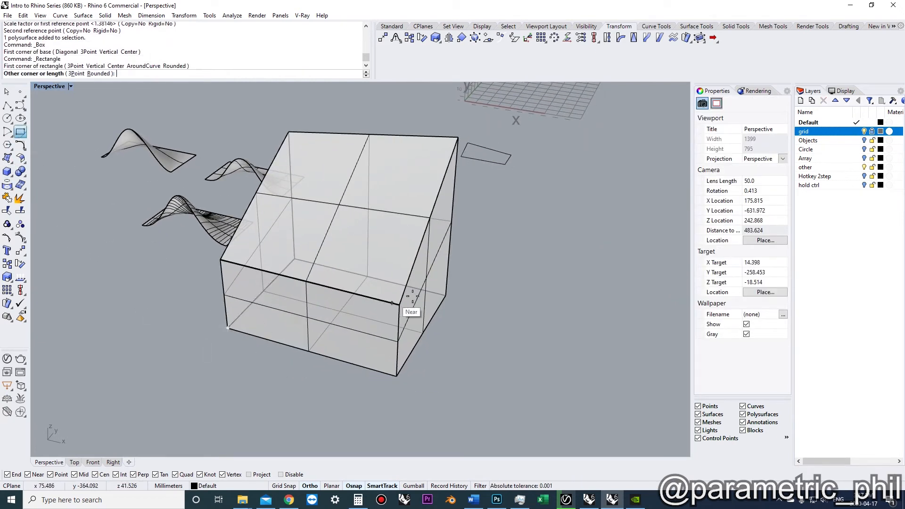
pyautogui.press('Escape')
# Offset the closed curve around the slanted box's base inward
pyautogui.click(260, 318)
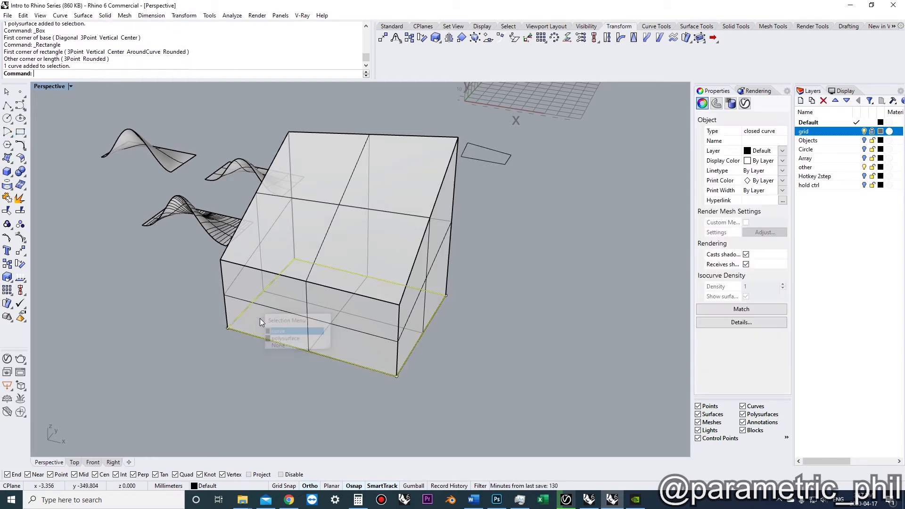
pyautogui.click(267, 318)
pyautogui.scroll(2, 267, 318)
pyautogui.write('offset')
pyautogui.press('Return')
pyautogui.click(265, 346)
# Extrude the offset curve upward beyond the top of the slanted box
pyautogui.scroll(-3, 264, 349)
pyautogui.write('extrude')
pyautogui.press('Return')
pyautogui.click(309, 182)
pyautogui.click(414, 210)
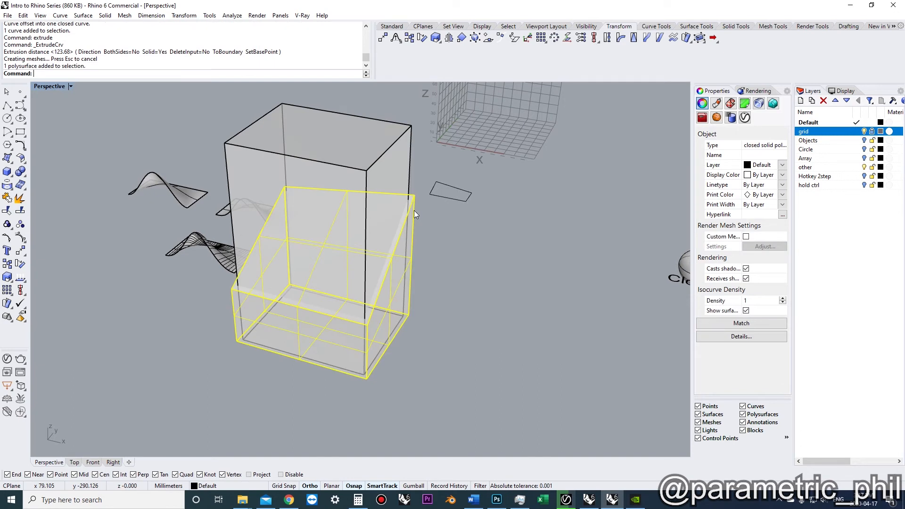
# Subtract the extruded column from the slanted box with BooleanDifference to hollow it
pyautogui.write('booleandifference')
pyautogui.press('Return')
pyautogui.click(398, 169)
pyautogui.press('Return')
pyautogui.click(329, 370)
# Delete the leftover base curves
pyautogui.moveTo(329, 371); pyautogui.dragTo(318, 347)
pyautogui.keyDown('ctrl'); pyautogui.click(321, 336); pyautogui.keyUp('ctrl')
pyautogui.press('Delete')
pyautogui.click(321, 333)
pyautogui.moveTo(321, 332); pyautogui.dragTo(335, 293, button='right')
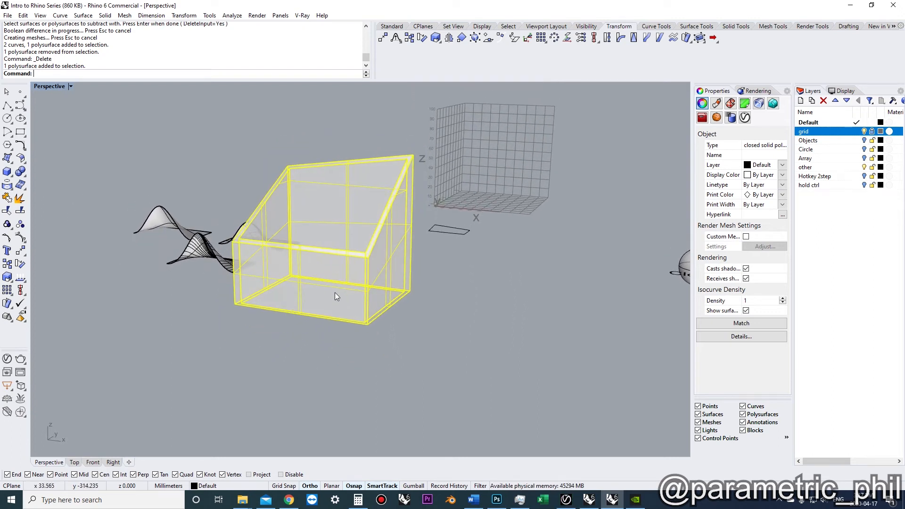
pyautogui.write('scale1d')
pyautogui.press('Return')
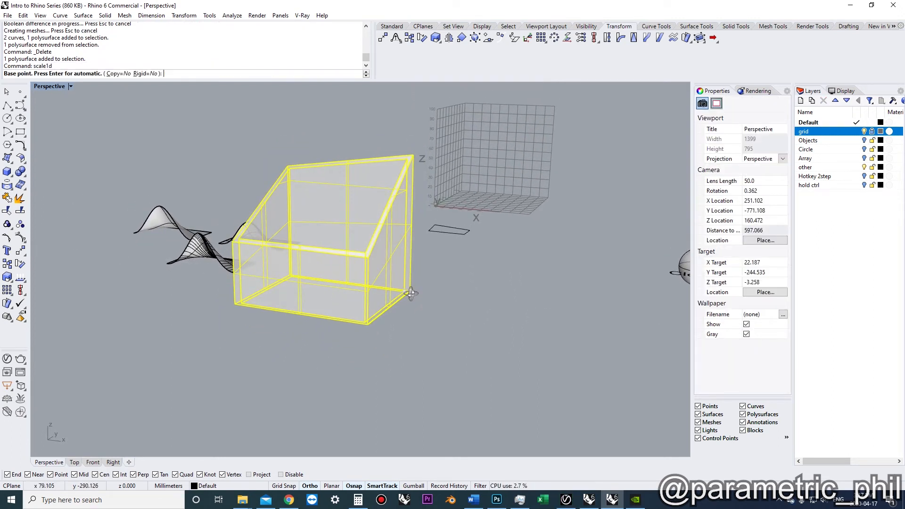
pyautogui.moveTo(415, 293); pyautogui.dragTo(412, 297, button='right')
pyautogui.press('Escape')
# Stretch the hollow box vertically with Scale1D from its bottom edge to make it taller
pyautogui.click(387, 308)
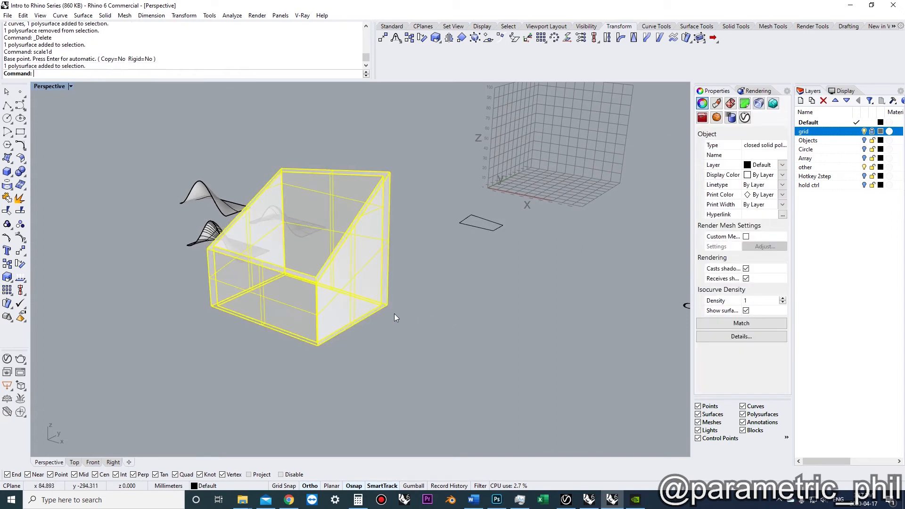
pyautogui.rightClick(397, 319)
pyautogui.click(387, 305)
pyautogui.click(388, 275)
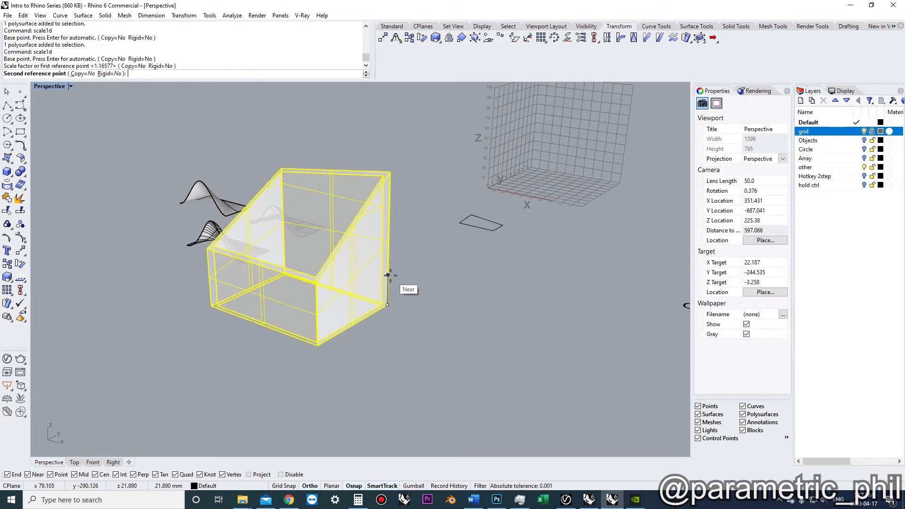
pyautogui.click(392, 240)
pyautogui.scroll(-2, 395, 306)
pyautogui.keyDown('shift'); pyautogui.moveTo(391, 240); pyautogui.dragTo(401, 300, button='right'); pyautogui.keyUp('shift')
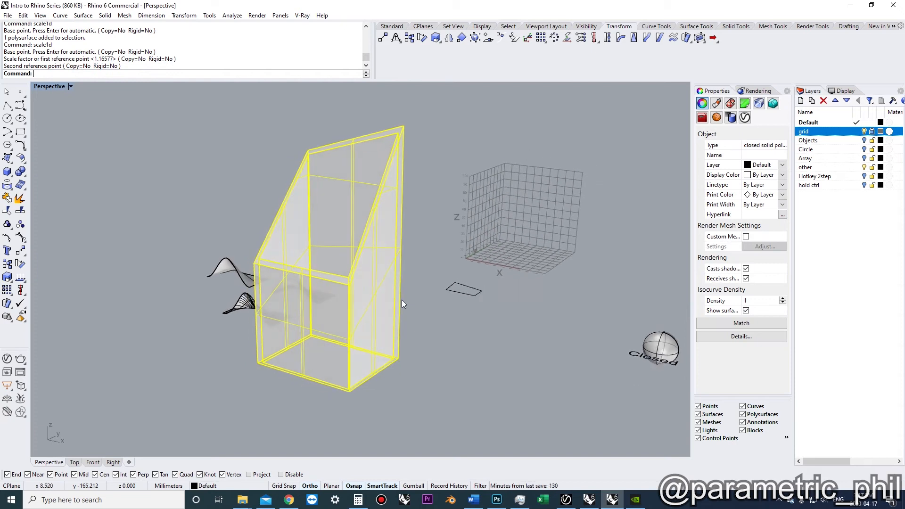
# Draw a rectangle in the Top view
pyautogui.scroll(2, 402, 313)
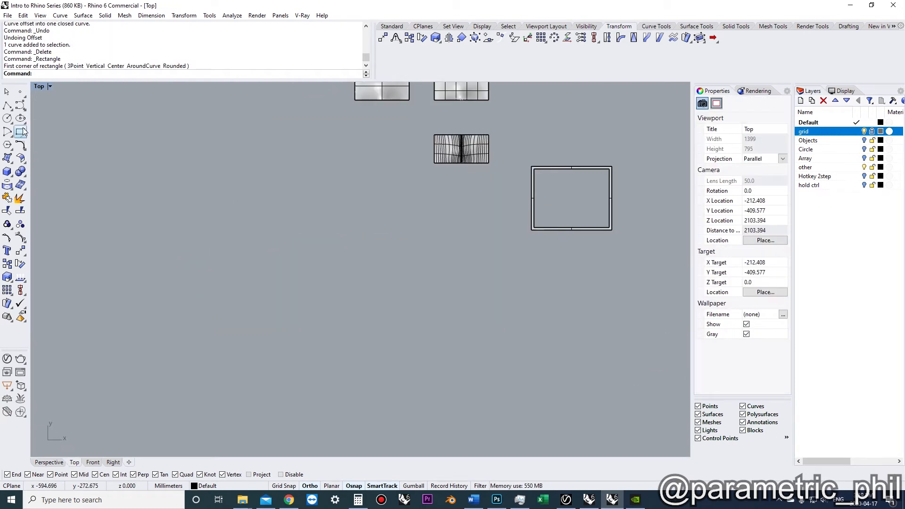
pyautogui.click(21, 132)
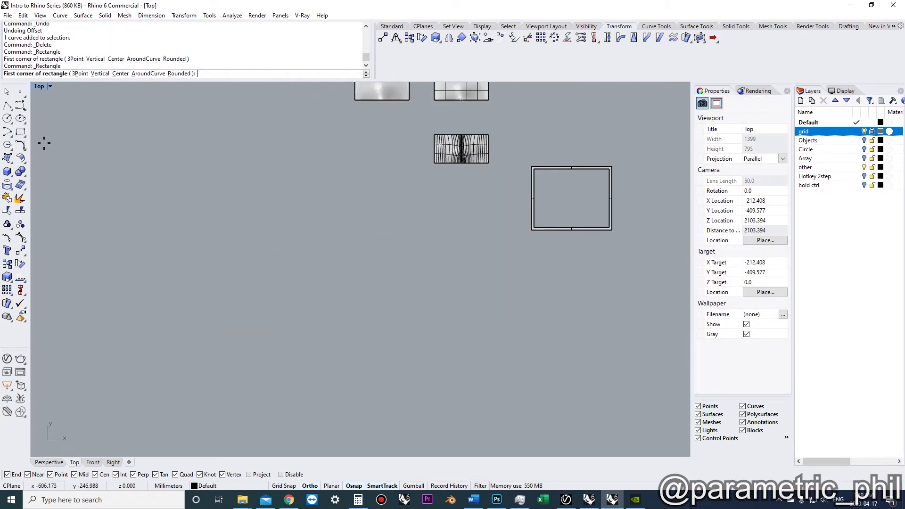
pyautogui.click(148, 182)
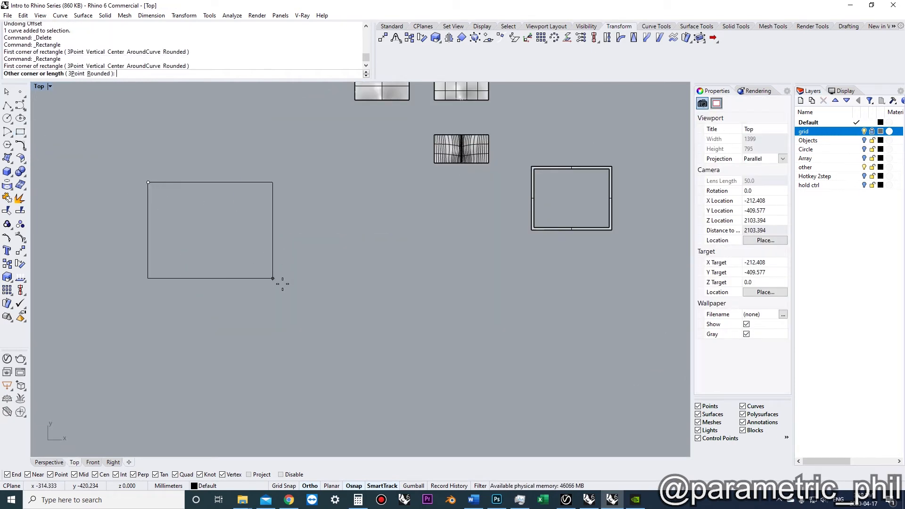
pyautogui.click(362, 389)
# Offset the rectangle by 10, then undo the offset
pyautogui.scroll(1, 314, 352)
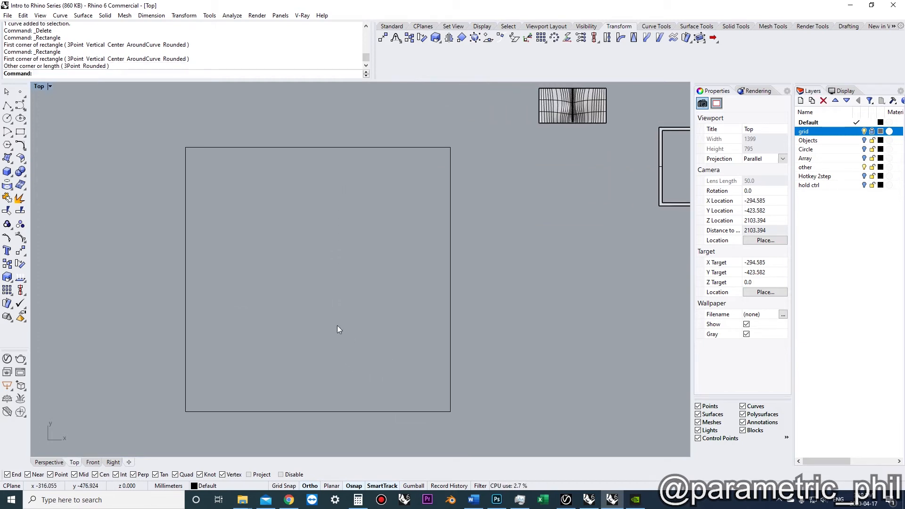
pyautogui.click(162, 246)
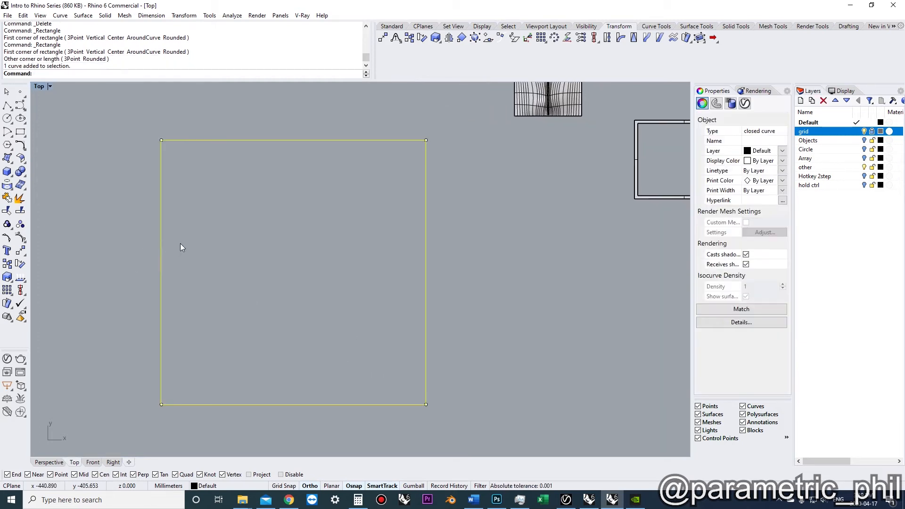
pyautogui.write('o')
pyautogui.press('Return')
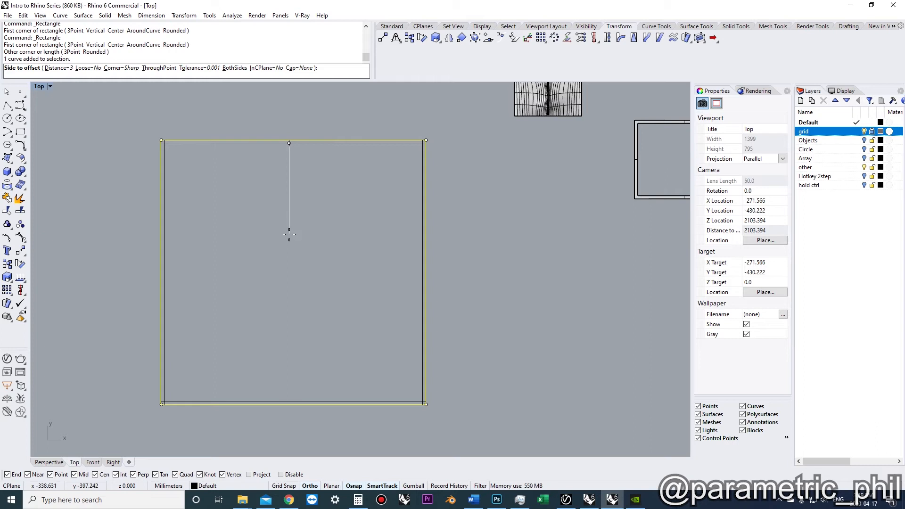
pyautogui.write('10')
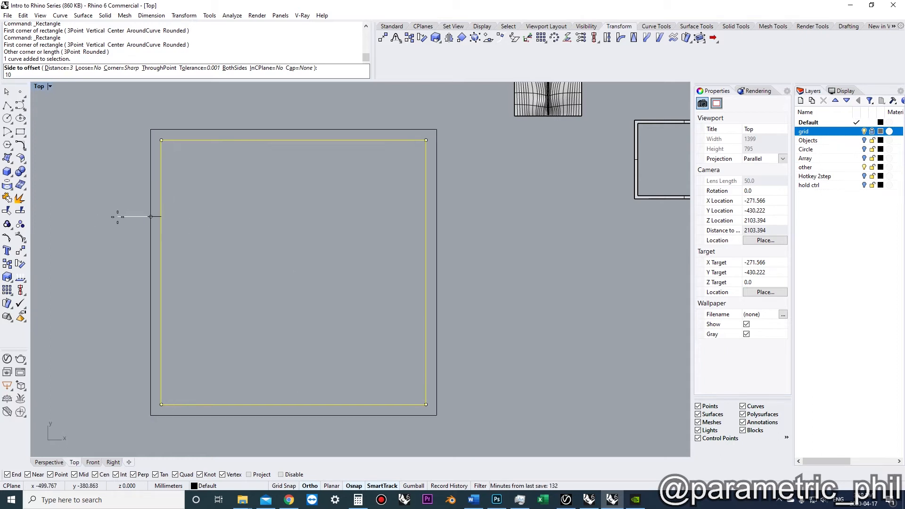
pyautogui.click(202, 226)
pyautogui.hotkey('ctrl', 'z')
# Offset the rectangle 10 inward with Sharp corners, after previewing the Round and Chamfer corner options
pyautogui.press('space')
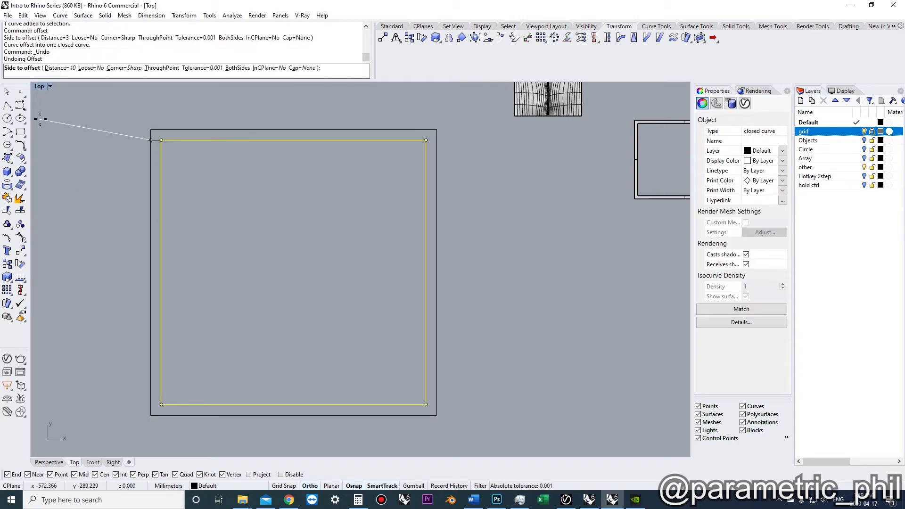
pyautogui.click(123, 68)
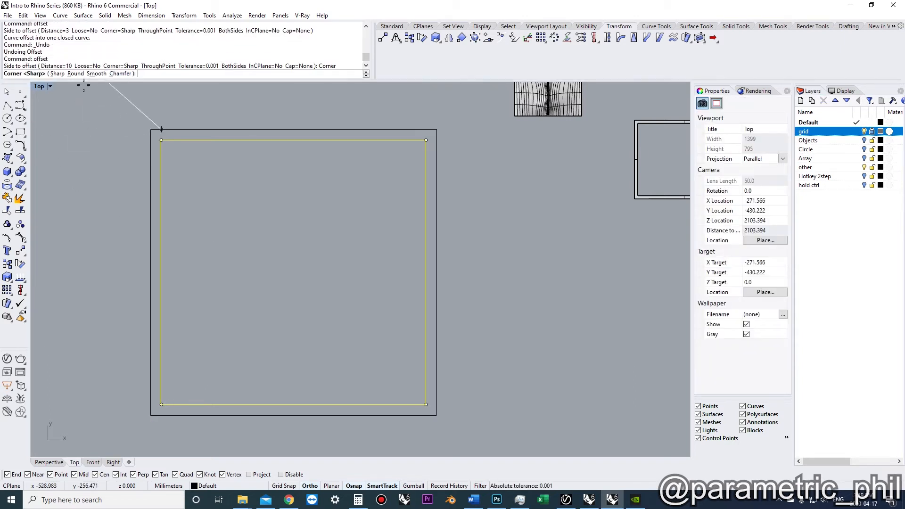
pyautogui.click(75, 74)
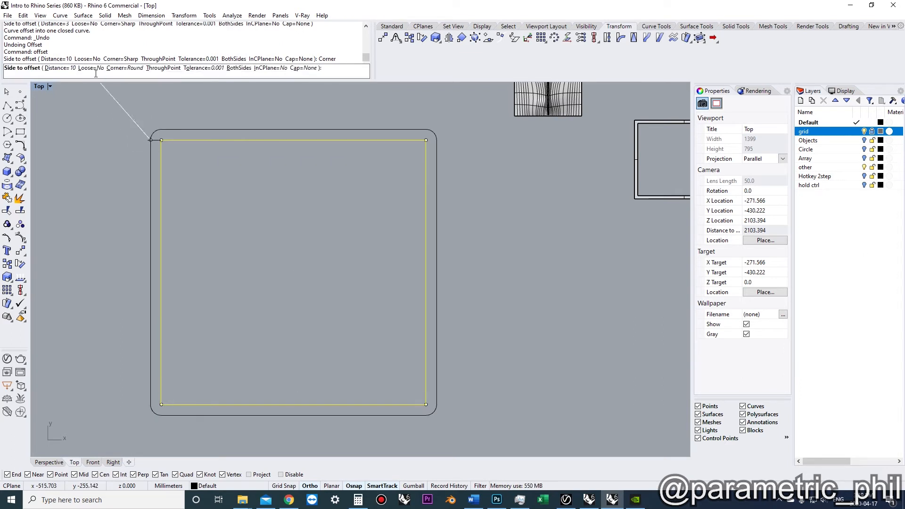
pyautogui.click(122, 69)
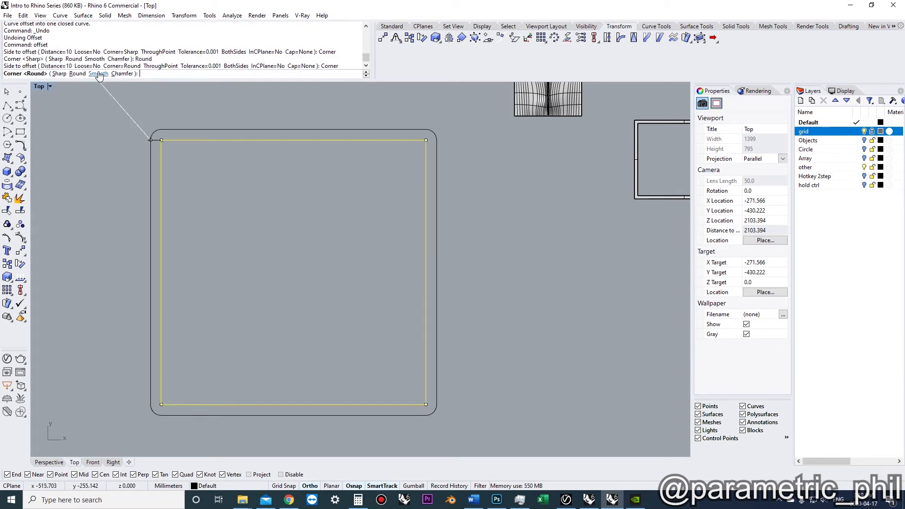
pyautogui.click(122, 73)
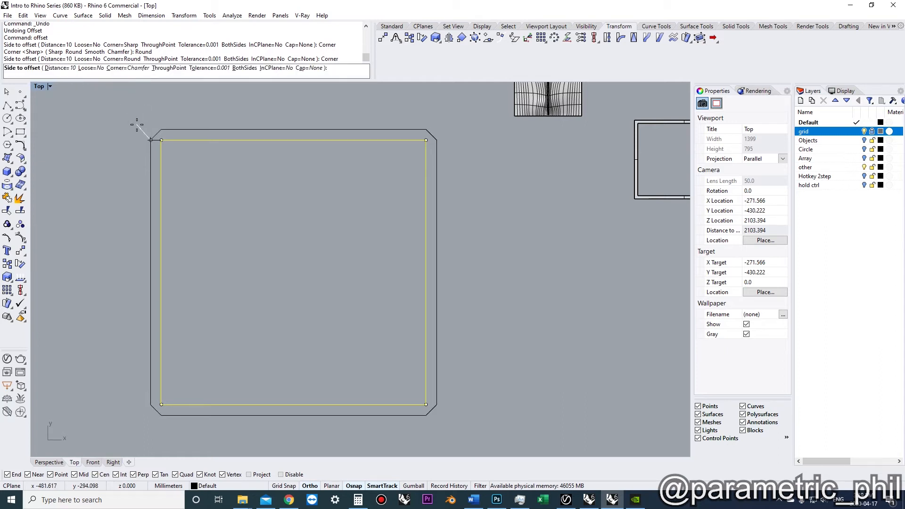
pyautogui.click(121, 69)
pyautogui.click(65, 74)
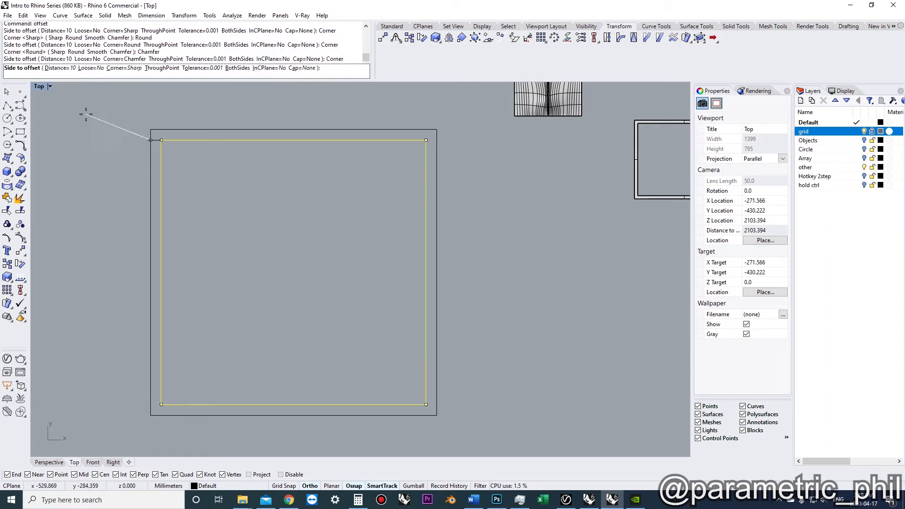
pyautogui.click(185, 192)
pyautogui.click(285, 232)
pyautogui.moveTo(288, 239); pyautogui.dragTo(306, 228, button='right')
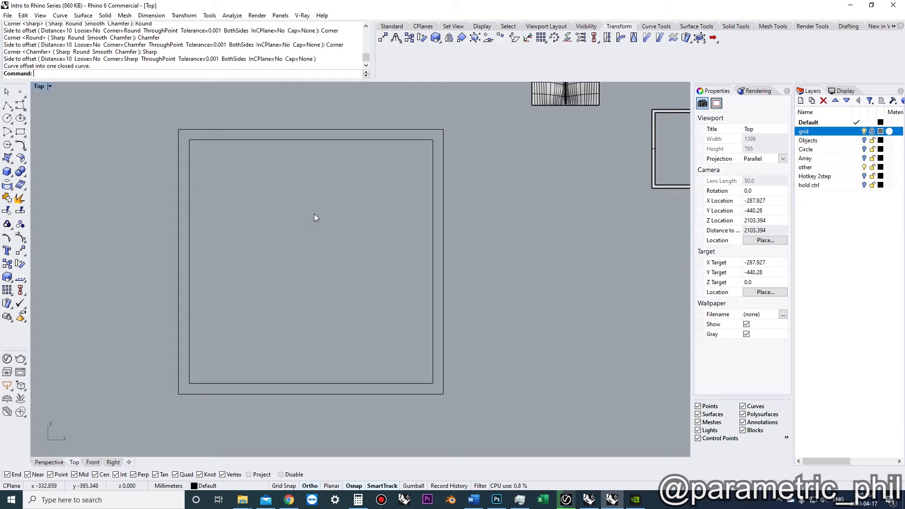
# Draw an L-shaped polyline from the outer top edge down and across to the outer right edge
pyautogui.scroll(2, 310, 225)
pyautogui.write('pl')
pyautogui.press('Return')
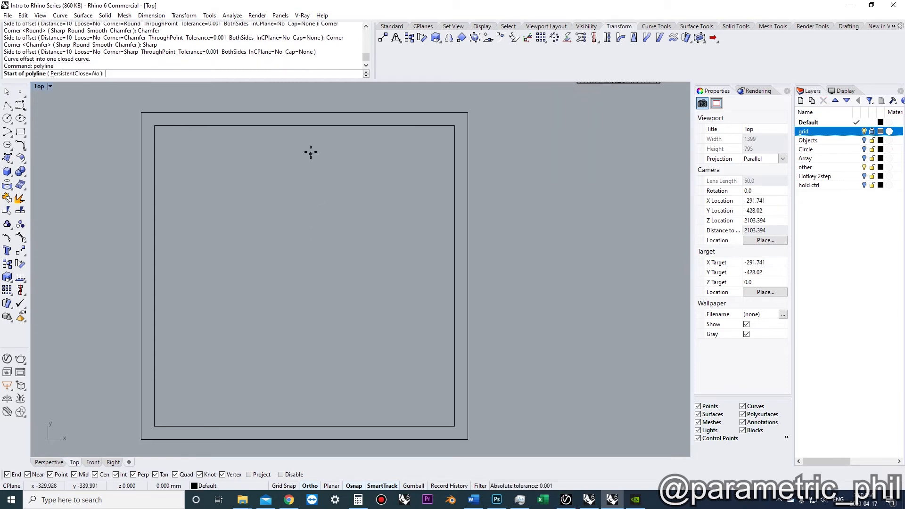
pyautogui.click(302, 118)
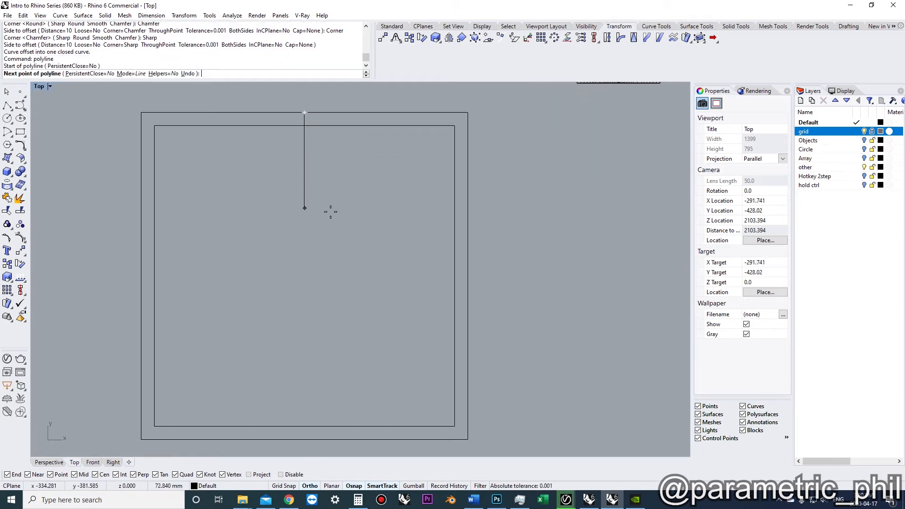
pyautogui.click(325, 252)
pyautogui.click(466, 252)
pyautogui.press('Return')
# Offset the L-shaped polyline by 10 toward the enclosed corner area
pyautogui.click(397, 251)
pyautogui.write('o')
pyautogui.press('Return')
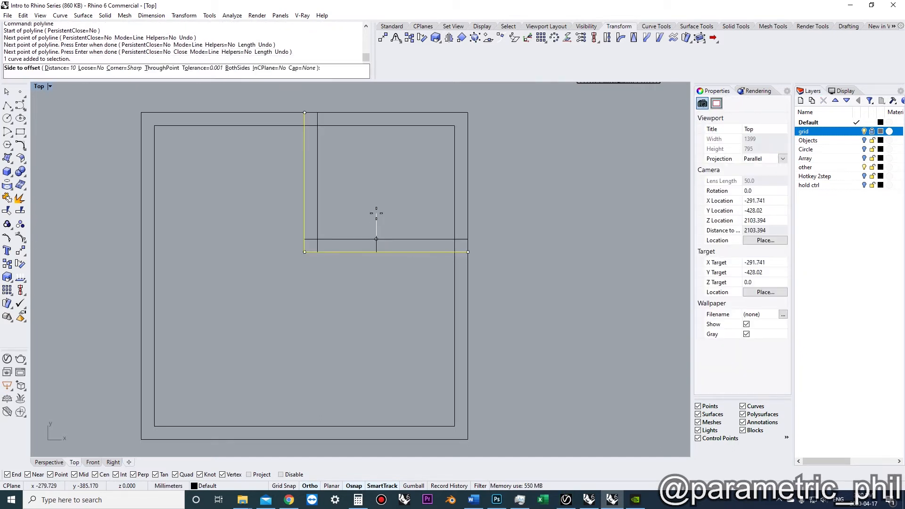
pyautogui.click(376, 213)
# Draw two short polylines across the bottom wall to mark a door opening
pyautogui.scroll(-2, 377, 213)
pyautogui.moveTo(386, 219); pyautogui.dragTo(396, 207, button='right')
pyautogui.click(378, 259)
pyautogui.moveTo(377, 259); pyautogui.dragTo(347, 236, button='right')
pyautogui.scroll(2, 403, 355)
pyautogui.write('pl')
pyautogui.press('Return')
pyautogui.click(409, 363)
pyautogui.click(409, 351)
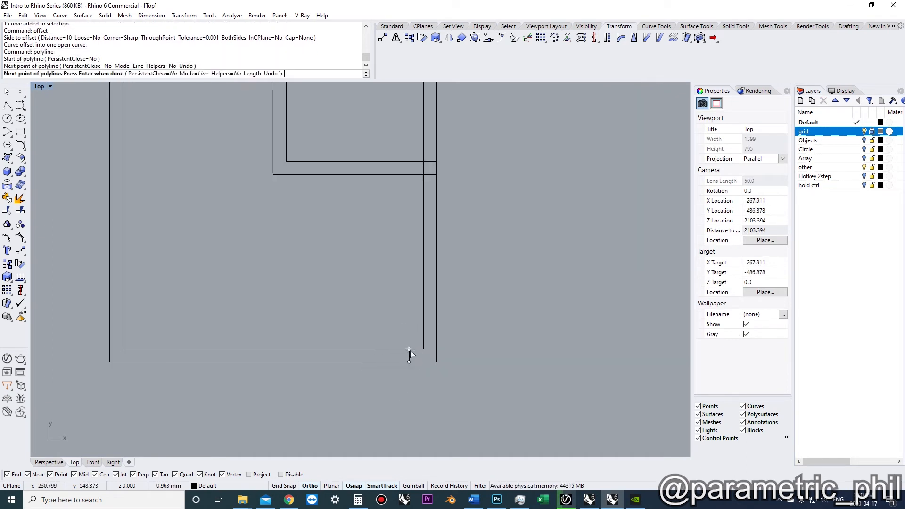
pyautogui.press('Return')
pyautogui.press('Return')
pyautogui.click(342, 362)
pyautogui.click(342, 349)
pyautogui.press('Return')
# Copy the two opening lines further left along the bottom wall
pyautogui.scroll(-6, 342, 351)
pyautogui.scroll(4, 359, 337)
pyautogui.click(357, 337)
pyautogui.keyDown('shift'); pyautogui.click(411, 339); pyautogui.keyUp('shift')
pyautogui.write('co')
pyautogui.press('Return')
pyautogui.click(395, 393)
pyautogui.click(249, 393)
pyautogui.press('Return')
# Rotate copies of the opening lines onto the left wall
pyautogui.keyDown('shift'); pyautogui.click(265, 338); pyautogui.keyUp('shift')
pyautogui.keyDown('shift'); pyautogui.click(211, 338); pyautogui.keyUp('shift')
pyautogui.write('ro')
pyautogui.press('Return')
pyautogui.click(282, 241)
pyautogui.click(281, 309)
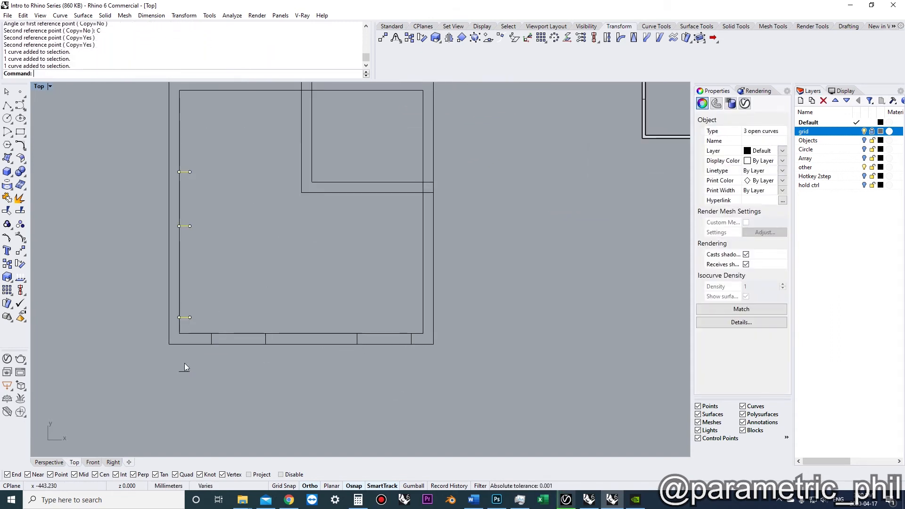
# Copy the two bottom-wall opening lines onto the inner L-shaped wall
pyautogui.click(328, 362)
pyautogui.keyDown('shift'); pyautogui.click(372, 362); pyautogui.keyUp('shift')
pyautogui.write('co')
pyautogui.press('Return')
pyautogui.click(347, 227)
pyautogui.press('Escape')
pyautogui.scroll(2, 323, 292)
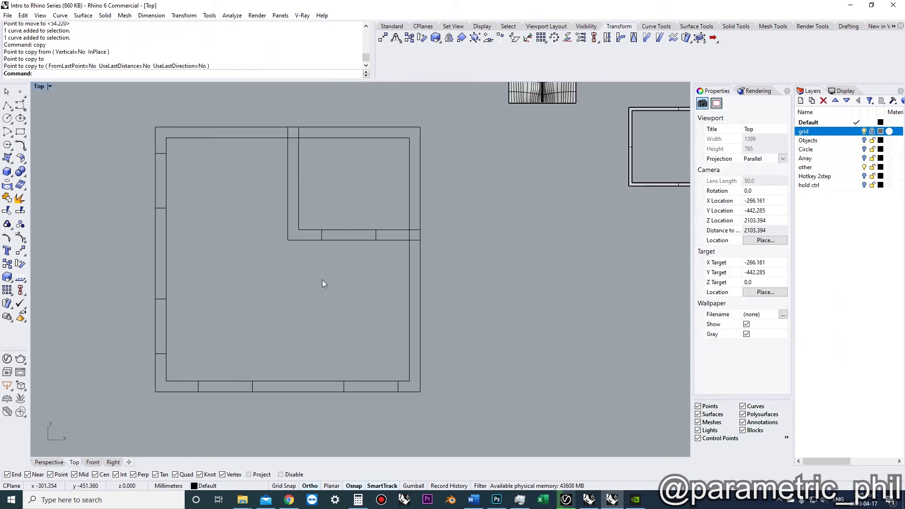
# Try trimming the door openings out of all the wall curves, then undo the trims
pyautogui.moveTo(321, 279); pyautogui.dragTo(327, 301, button='right')
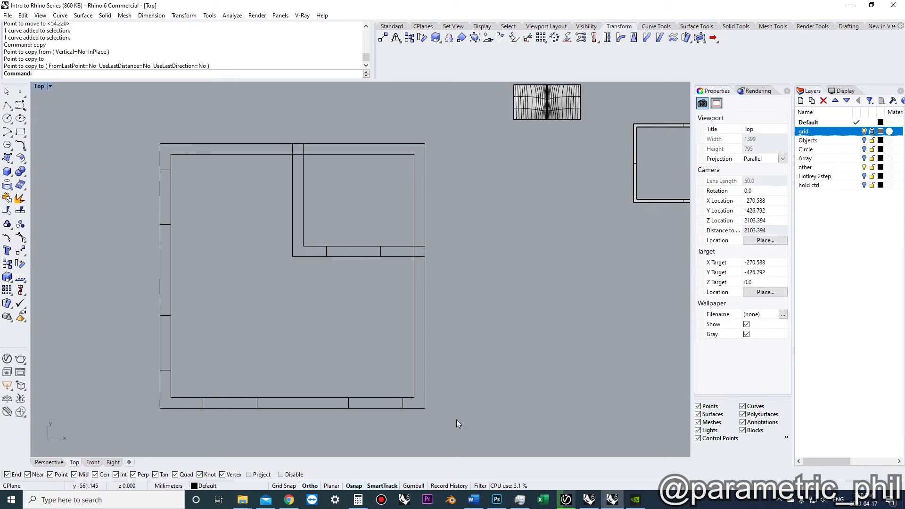
pyautogui.moveTo(450, 423); pyautogui.dragTo(108, 106)
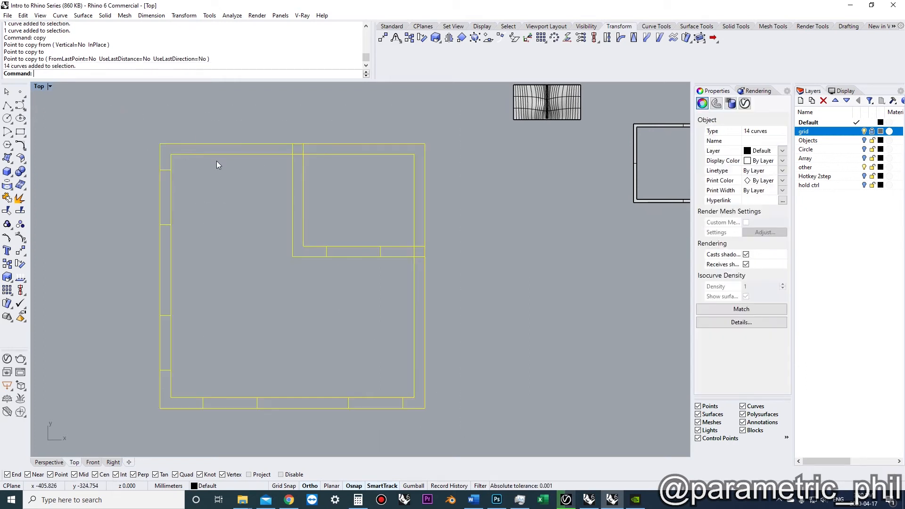
pyautogui.write('tr')
pyautogui.press('Return')
pyautogui.click(373, 407)
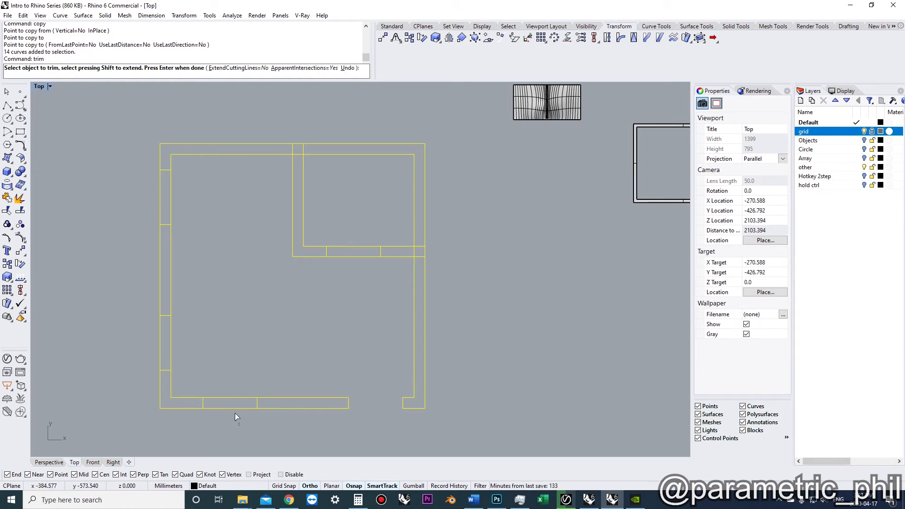
pyautogui.moveTo(227, 392); pyautogui.dragTo(228, 391)
pyautogui.click(420, 250)
pyautogui.scroll(4, 419, 249)
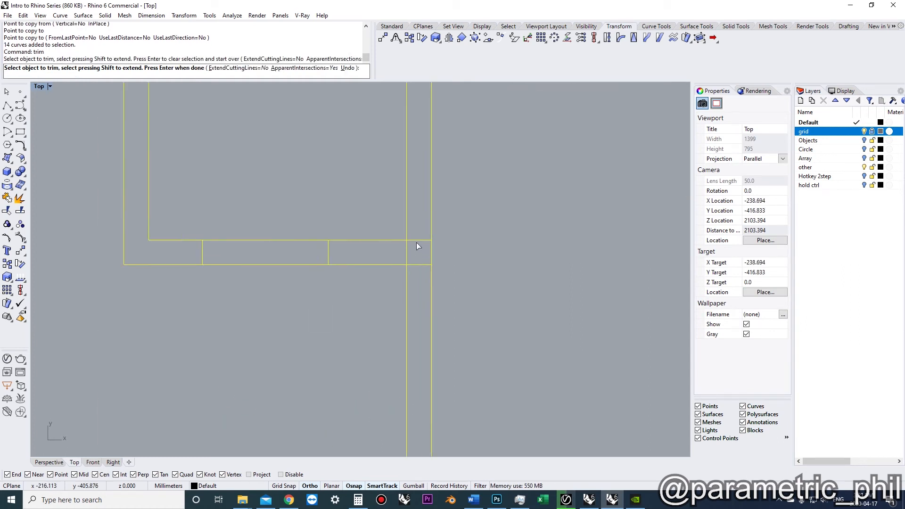
pyautogui.click(401, 256)
pyautogui.scroll(-3, 420, 278)
pyautogui.click(420, 278)
pyautogui.moveTo(334, 280); pyautogui.dragTo(305, 228)
pyautogui.scroll(-12, 317, 222)
pyautogui.moveTo(310, 248); pyautogui.dragTo(318, 267, button='right')
pyautogui.scroll(6, 315, 271)
pyautogui.hotkey('ctrl', 'z')
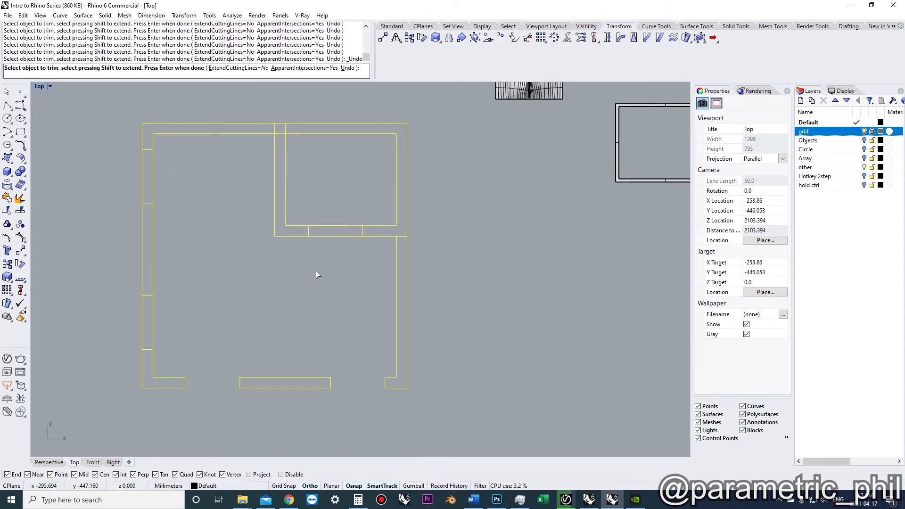
pyautogui.press('Return')
pyautogui.press('Escape')
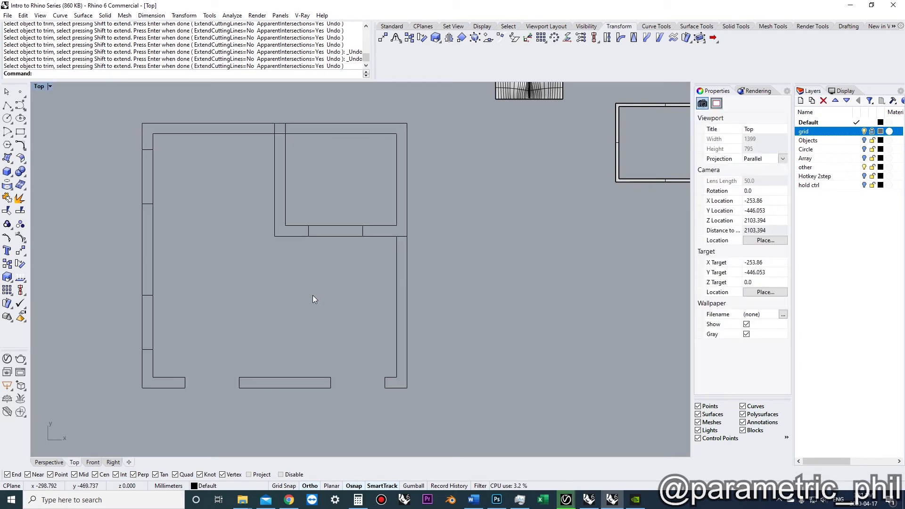
pyautogui.hotkey('ctrl', 'z')
pyautogui.press('Escape')
# Select all the wall and opening curves and run CurveBoolean with DeleteInput set to All, keeping only the wall regions between openings
pyautogui.moveTo(325, 298); pyautogui.dragTo(354, 293, button='right')
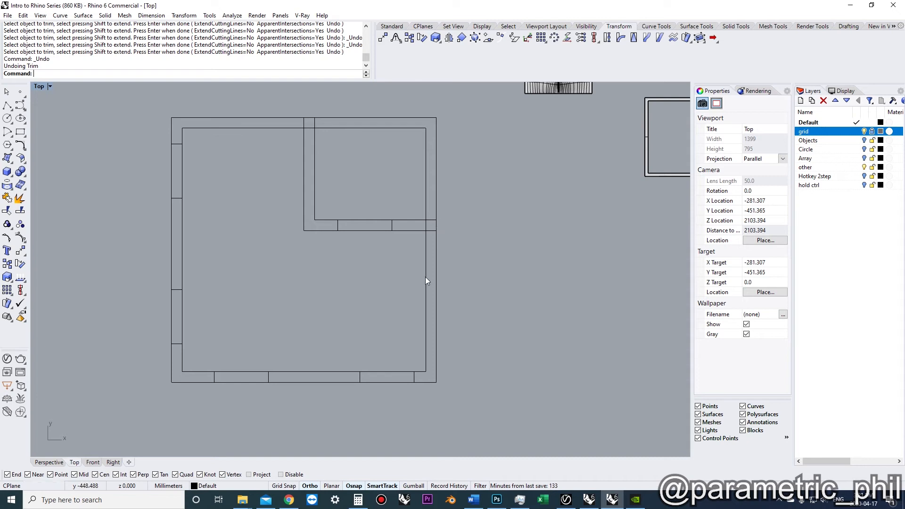
pyautogui.scroll(-2, 344, 292)
pyautogui.moveTo(456, 396); pyautogui.dragTo(196, 134)
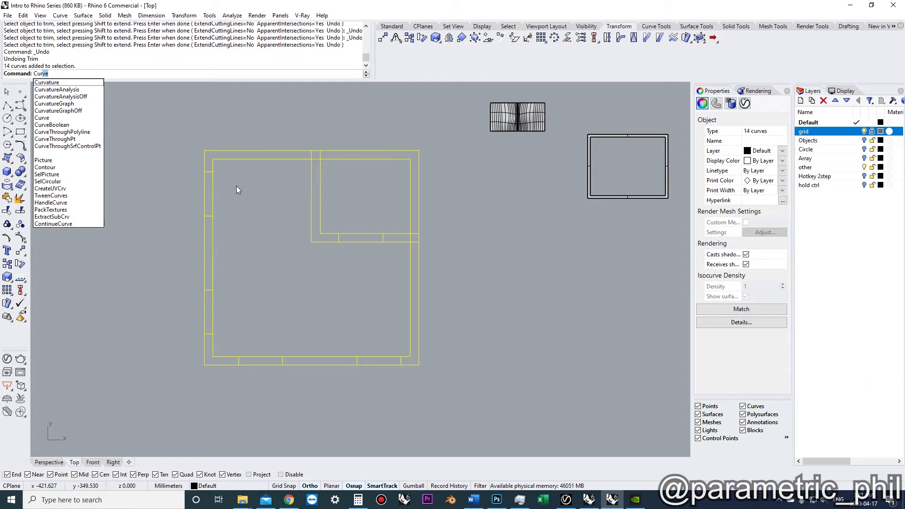
pyautogui.write('ve')
pyautogui.press('Down')
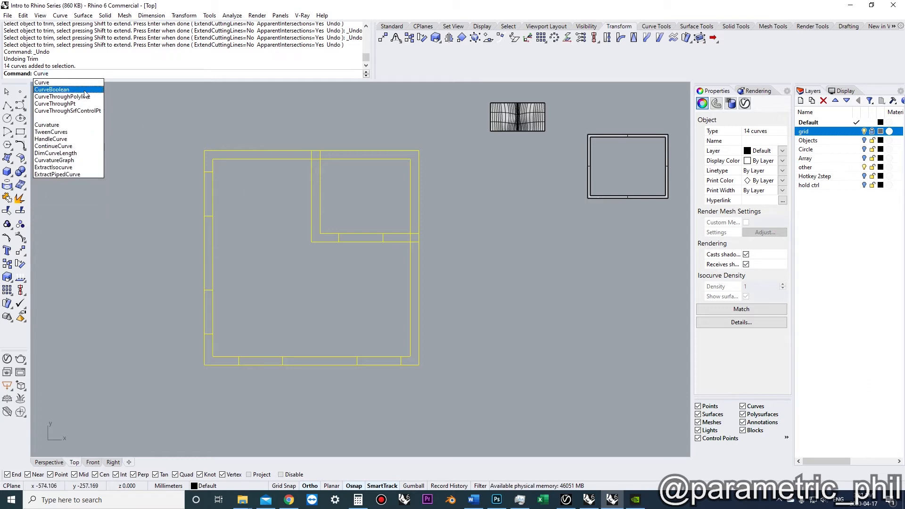
pyautogui.press('Return')
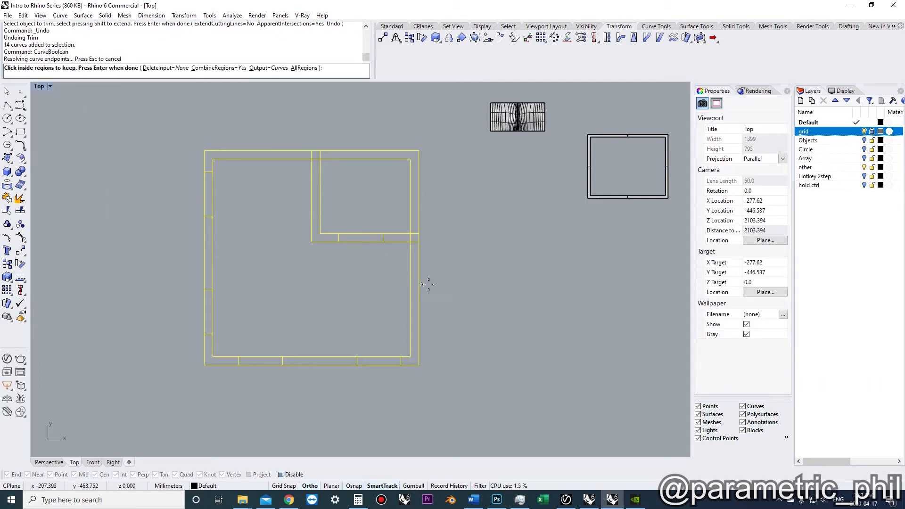
pyautogui.scroll(4, 358, 228)
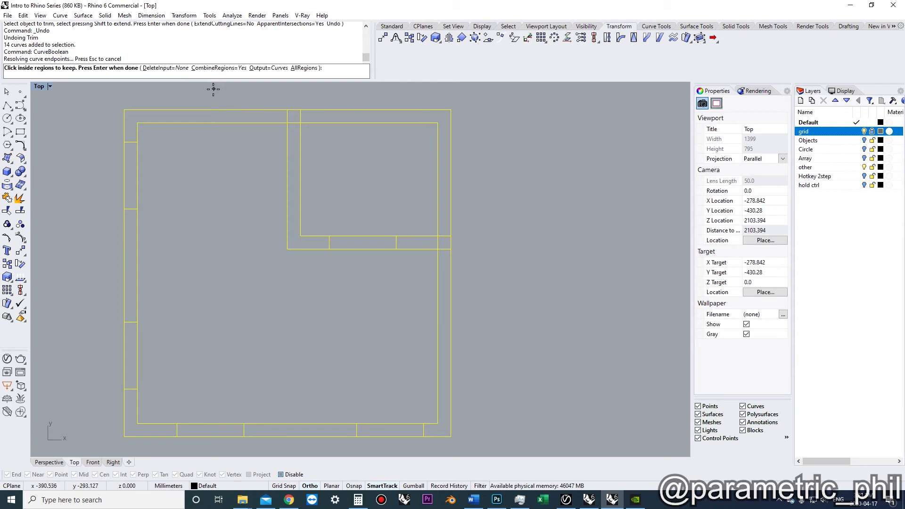
pyautogui.click(163, 69)
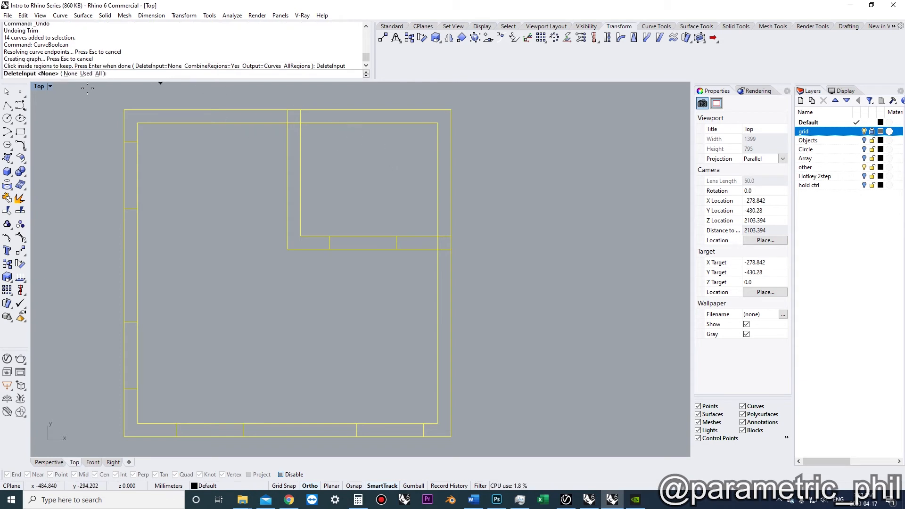
pyautogui.click(98, 74)
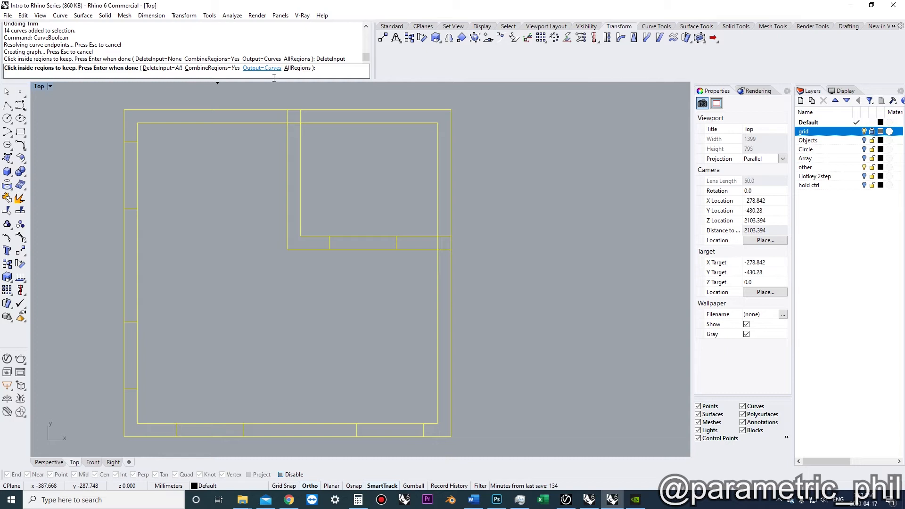
pyautogui.click(447, 278)
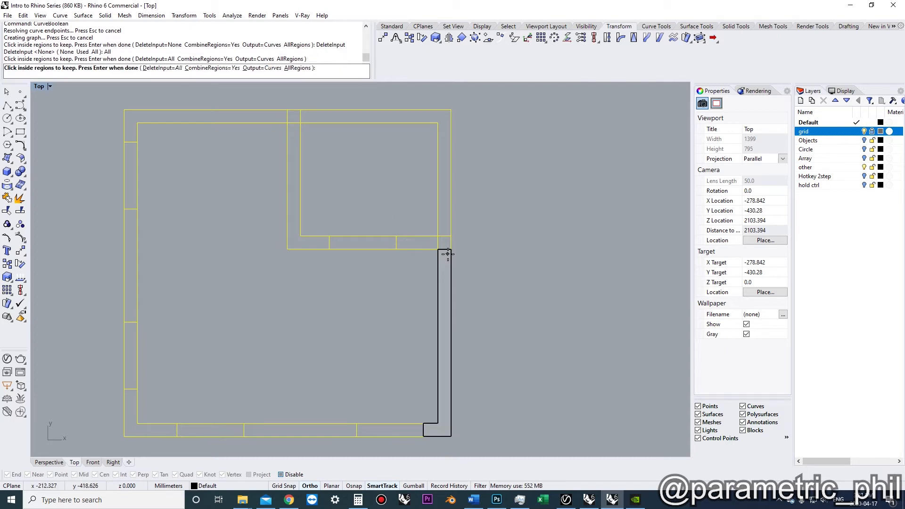
pyautogui.click(444, 234)
pyautogui.click(430, 242)
pyautogui.click(290, 224)
pyautogui.click(254, 121)
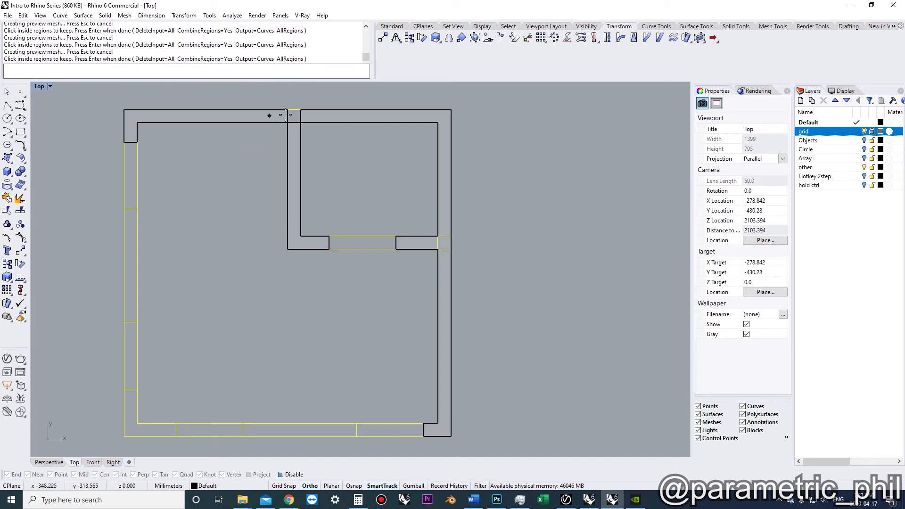
pyautogui.click(129, 229)
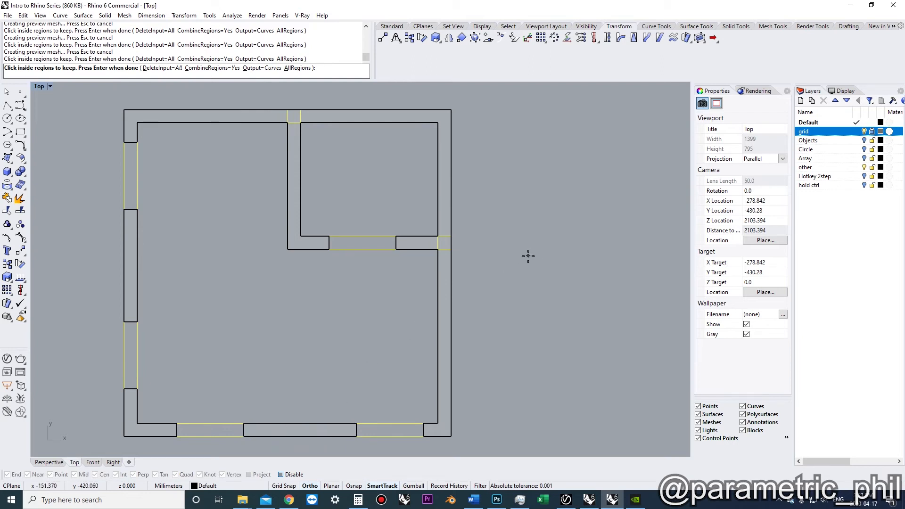
pyautogui.press('Return')
pyautogui.scroll(-2, 519, 256)
pyautogui.press('Escape')
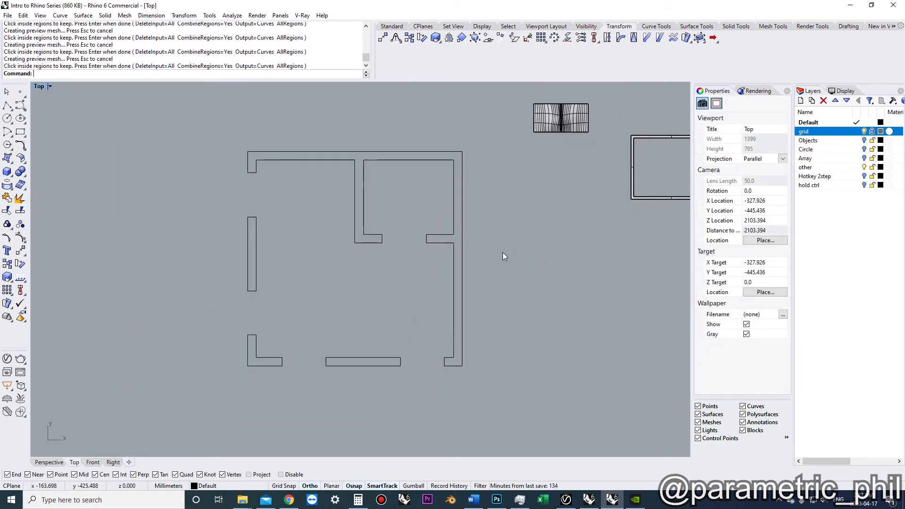
# Select the box polysurface in the Perspective view and move it away from the floor plan
pyautogui.scroll(2, 404, 296)
pyautogui.scroll(-1, 410, 304)
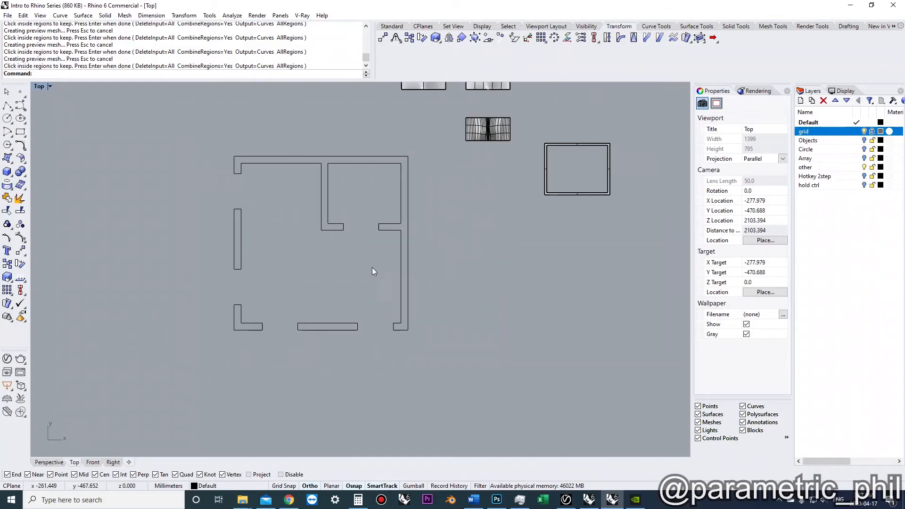
pyautogui.moveTo(215, 381); pyautogui.dragTo(86, 429, button='right')
pyautogui.click(56, 462)
pyautogui.moveTo(325, 281); pyautogui.dragTo(438, 351, button='right')
pyautogui.click(381, 289)
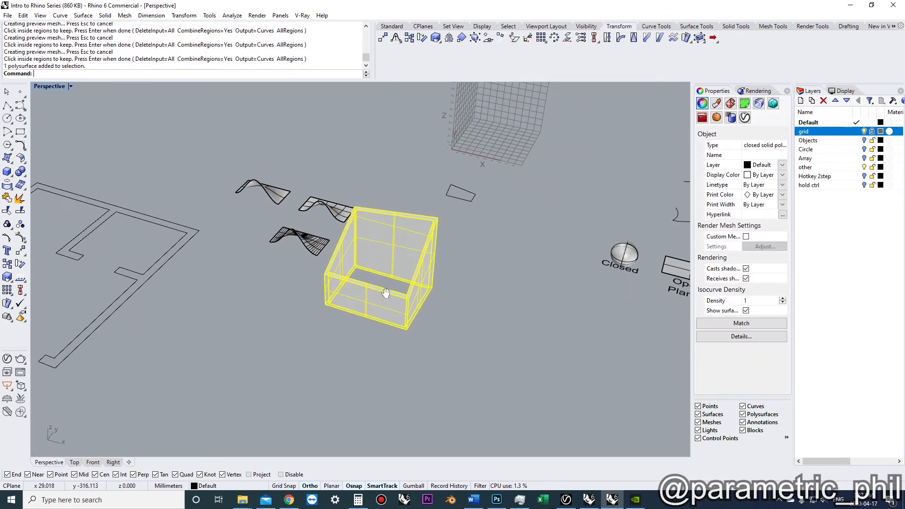
pyautogui.moveTo(381, 289); pyautogui.dragTo(379, 281, button='right')
pyautogui.moveTo(379, 282); pyautogui.dragTo(311, 403)
pyautogui.moveTo(310, 403); pyautogui.dragTo(298, 354, button='right')
pyautogui.scroll(5, 298, 328)
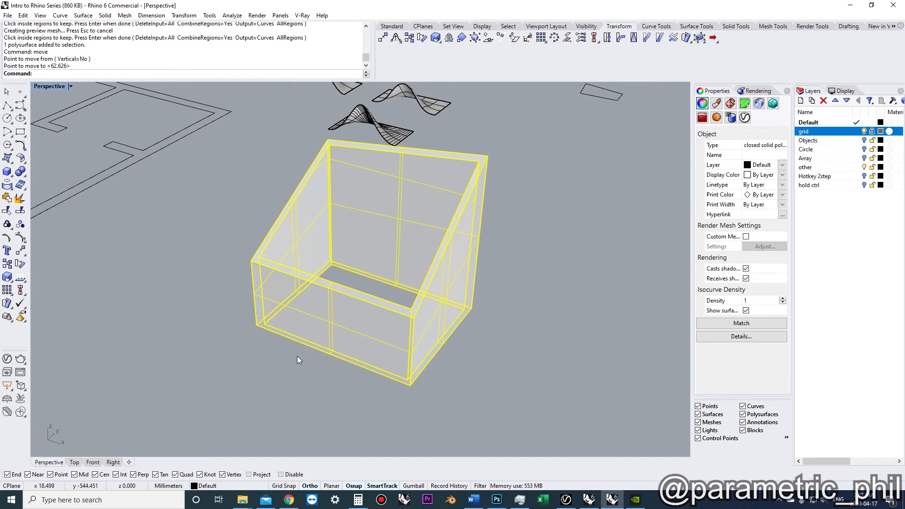
pyautogui.click(297, 355)
pyautogui.click(313, 324)
pyautogui.moveTo(272, 305); pyautogui.dragTo(273, 323, button='right')
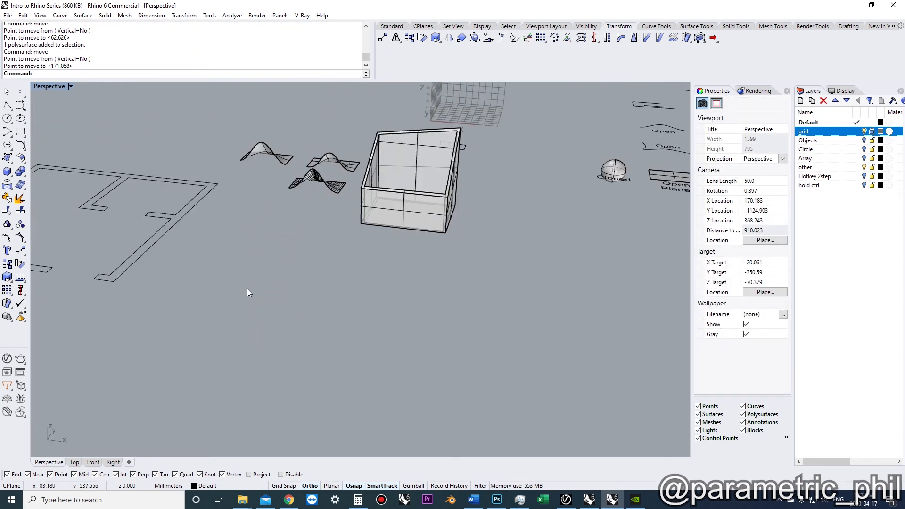
# Draw a freeform curve in front of the box in the Perspective view
pyautogui.moveTo(247, 291); pyautogui.dragTo(239, 297, button='right')
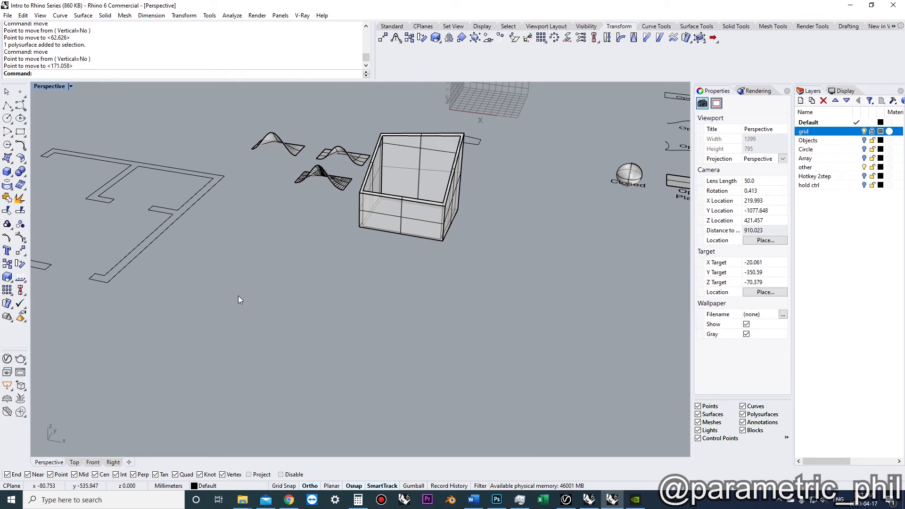
pyautogui.moveTo(270, 286); pyautogui.dragTo(296, 286, button='right')
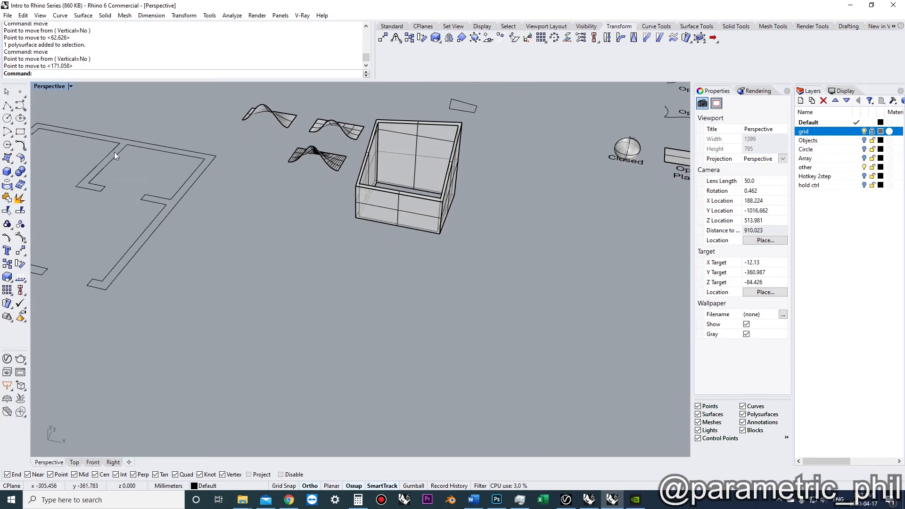
pyautogui.click(20, 105)
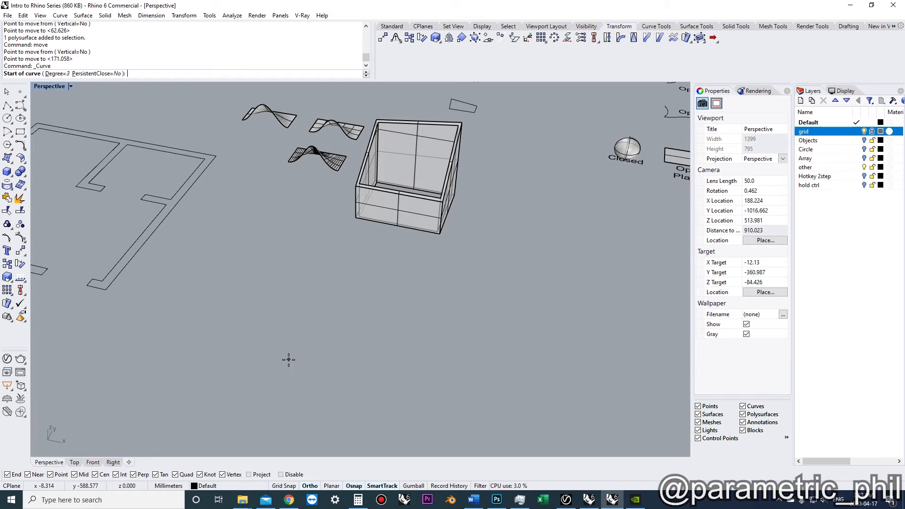
pyautogui.scroll(3, 266, 325)
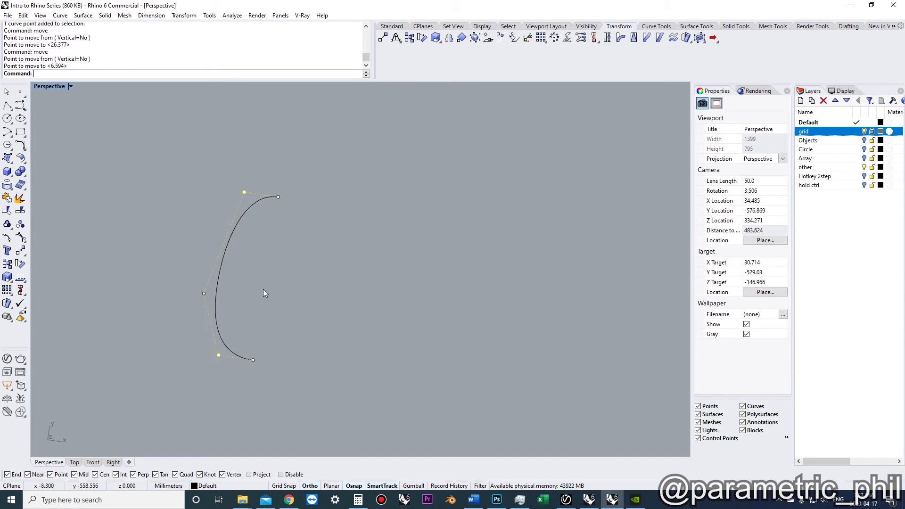
pyautogui.press('Escape')
# Rotate the curve 90 degrees in 3D about a horizontal axis so it stands upright
pyautogui.click(216, 291)
pyautogui.press('F4')
pyautogui.moveTo(217, 293); pyautogui.dragTo(373, 346, button='right')
pyautogui.press('F3')
pyautogui.click(340, 351)
pyautogui.click(425, 351)
pyautogui.click(412, 316)
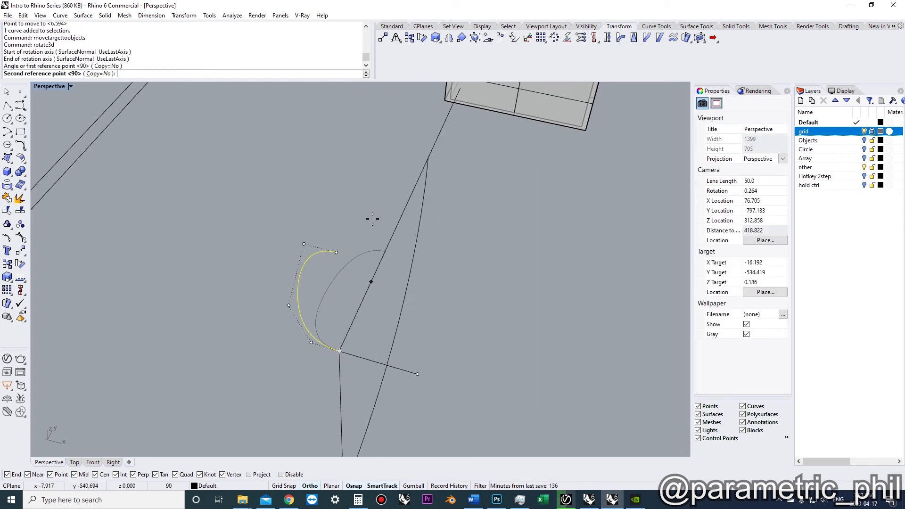
pyautogui.click(372, 219)
# Revolve the curve a full 360 degrees about the axis through its endpoints to form an egg-shaped surface
pyautogui.scroll(-2, 378, 253)
pyautogui.moveTo(378, 255); pyautogui.dragTo(314, 330, button='right')
pyautogui.scroll(2, 314, 330)
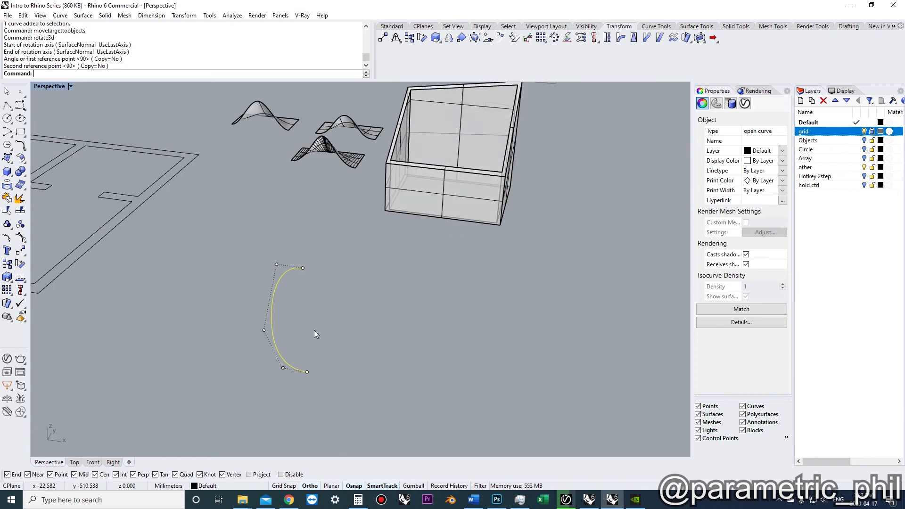
pyautogui.scroll(1, 314, 330)
pyautogui.write('Revolve')
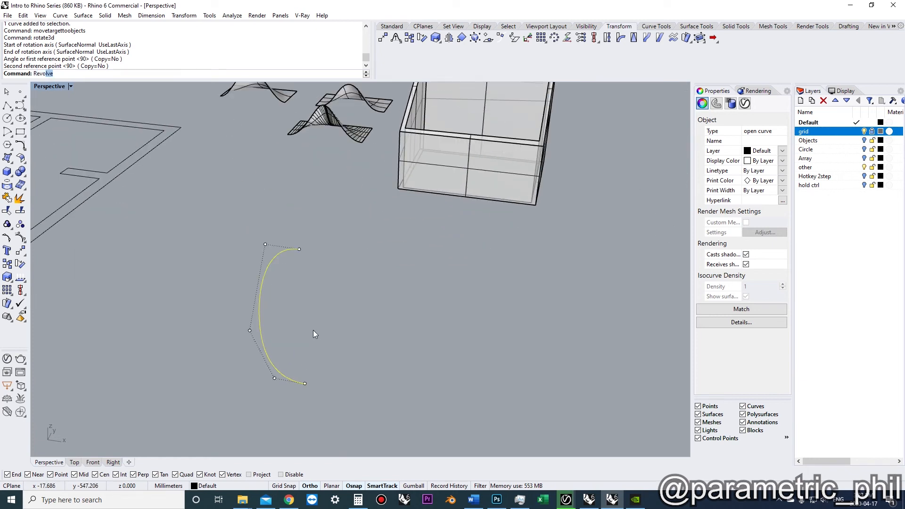
pyautogui.press('Return')
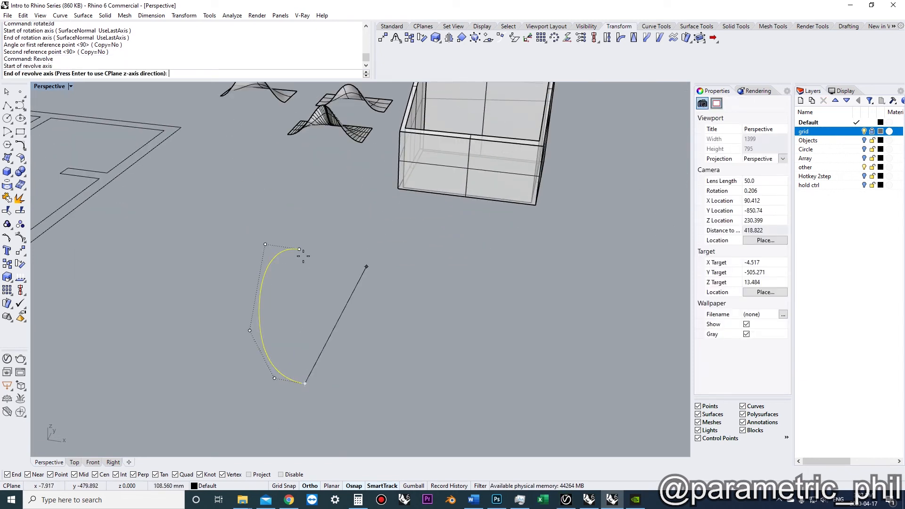
pyautogui.click(300, 250)
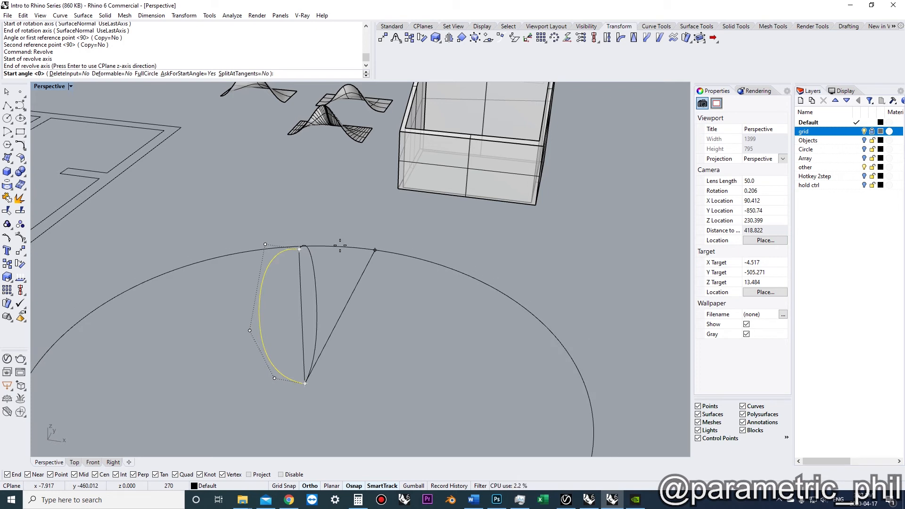
pyautogui.click(340, 246)
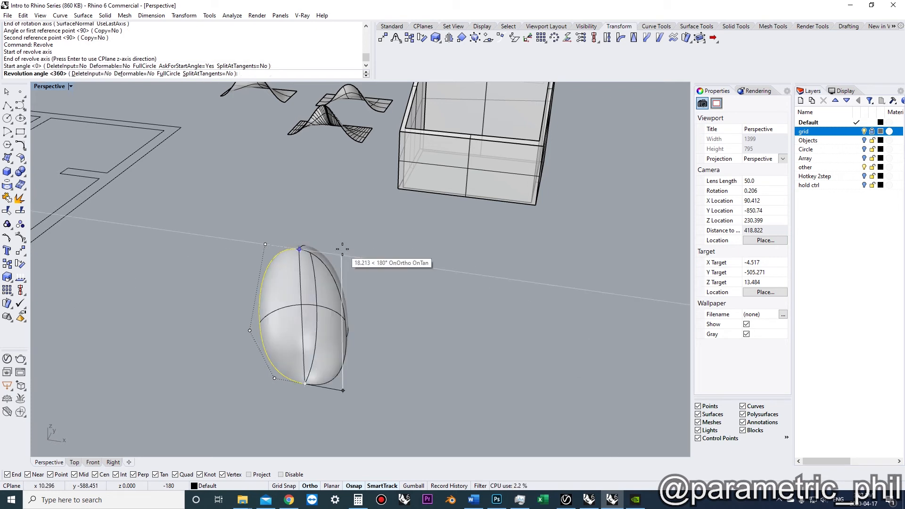
pyautogui.press('Return')
# Move the revolved egg surface together with its profile curve to the right
pyautogui.moveTo(354, 263); pyautogui.dragTo(384, 207, button='right')
pyautogui.click(398, 285)
pyautogui.scroll(-5, 399, 286)
pyautogui.moveTo(401, 290); pyautogui.dragTo(377, 335, button='right')
pyautogui.click(340, 328)
pyautogui.moveTo(371, 391); pyautogui.dragTo(293, 324)
pyautogui.write('m')
pyautogui.press('Return')
pyautogui.click(275, 331)
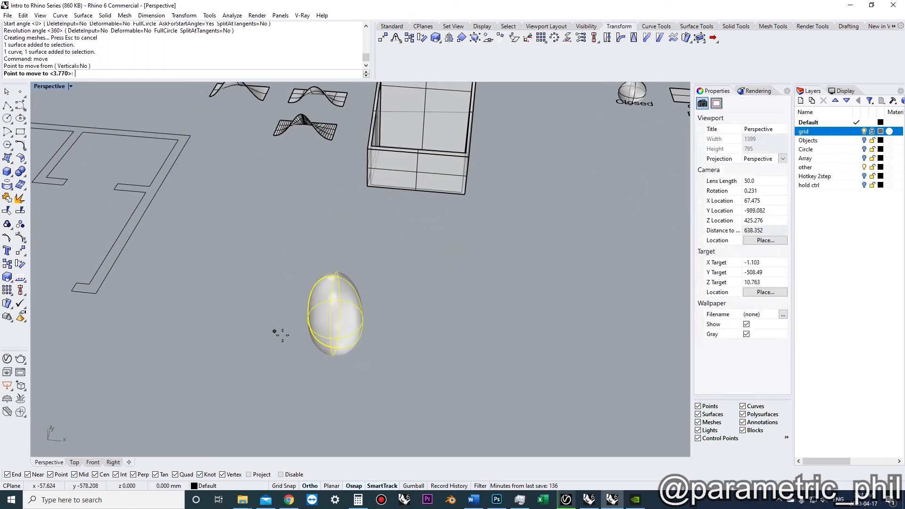
pyautogui.click(379, 363)
pyautogui.moveTo(378, 363); pyautogui.dragTo(329, 290, button='right')
# Create a sphere to the left of the egg-shaped surface
pyautogui.click(307, 294)
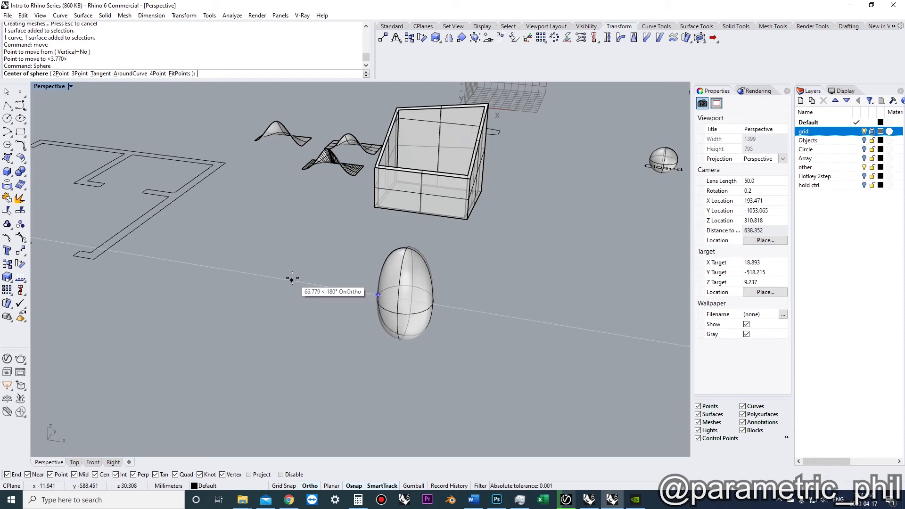
pyautogui.click(291, 280)
pyautogui.moveTo(315, 284); pyautogui.dragTo(336, 281, button='right')
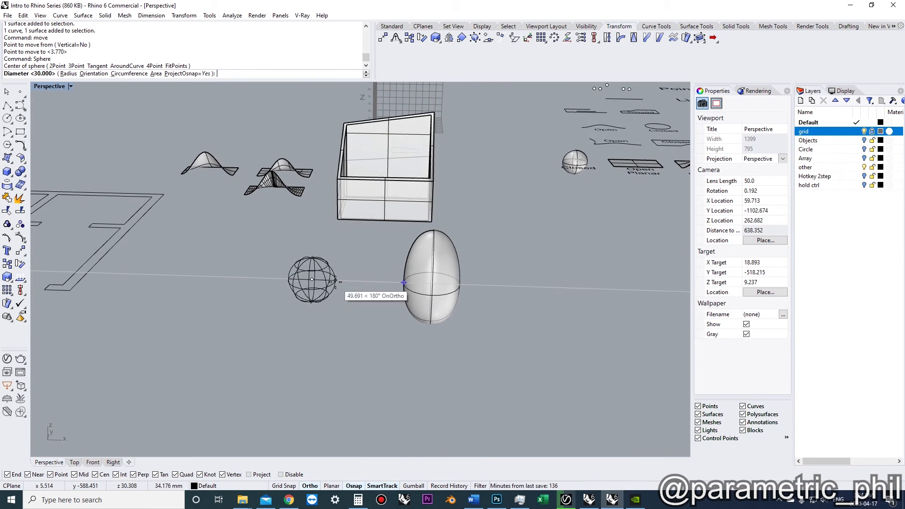
pyautogui.click(337, 281)
# Try stretching the sphere by turning on its control points and moving the top points vertically, then undo the moves
pyautogui.moveTo(335, 282)
pyautogui.mouseDown(button='right')
pyautogui.moveTo(319, 293)
pyautogui.moveTo(308, 282)
pyautogui.moveTo(301, 288)
pyautogui.moveTo(330, 279)
pyautogui.moveTo(313, 310)
pyautogui.moveTo(320, 315)
pyautogui.moveTo(329, 303)
pyautogui.moveTo(330, 317)
pyautogui.moveTo(354, 311)
pyautogui.moveTo(313, 318)
pyautogui.moveTo(312, 304)
pyautogui.moveTo(307, 312)
pyautogui.mouseUp(button='right')
pyautogui.scroll(3, 323, 316)
pyautogui.click(327, 318)
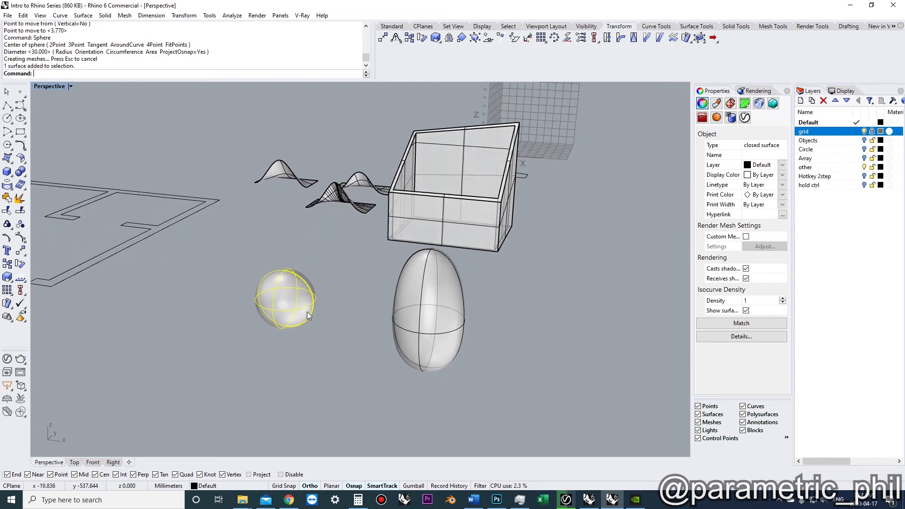
pyautogui.click(21, 252)
pyautogui.moveTo(296, 300)
pyautogui.mouseDown(button='right')
pyautogui.moveTo(327, 340)
pyautogui.moveTo(283, 301)
pyautogui.mouseUp(button='right')
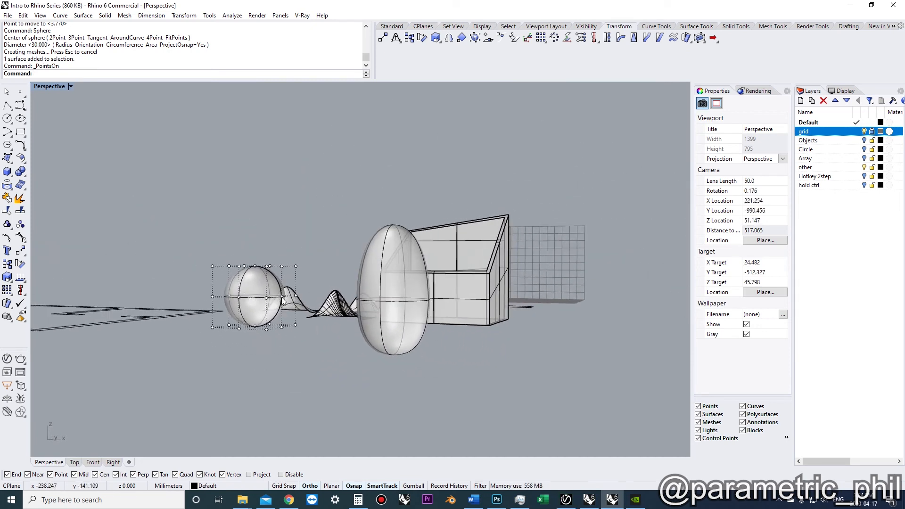
pyautogui.moveTo(186, 273); pyautogui.dragTo(186, 274)
pyautogui.press('F4')
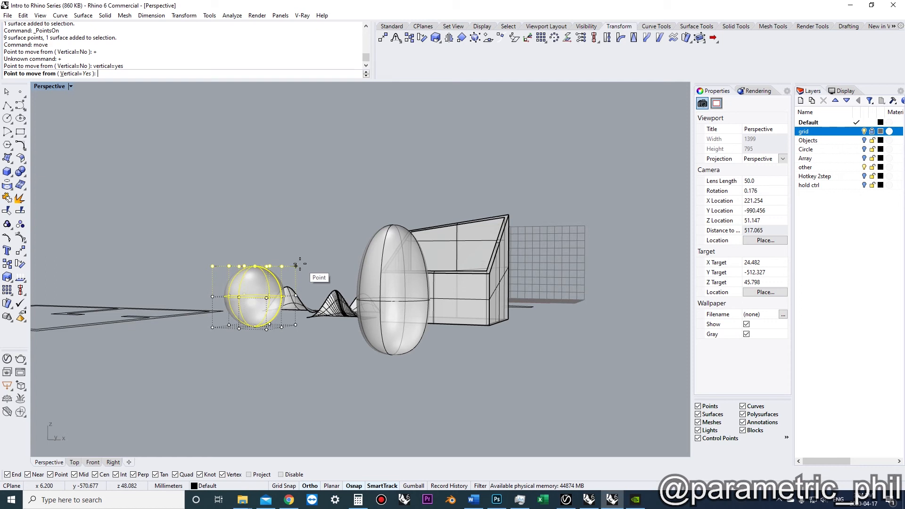
pyautogui.moveTo(359, 242); pyautogui.dragTo(315, 319, button='right')
pyautogui.press('Escape')
pyautogui.moveTo(218, 299); pyautogui.dragTo(320, 326)
pyautogui.press('F4')
pyautogui.moveTo(321, 323); pyautogui.dragTo(364, 354, button='right')
pyautogui.click(307, 336)
pyautogui.press('Escape')
pyautogui.keyDown('shift'); pyautogui.moveTo(364, 355); pyautogui.dragTo(293, 367, button='right'); pyautogui.keyUp('shift')
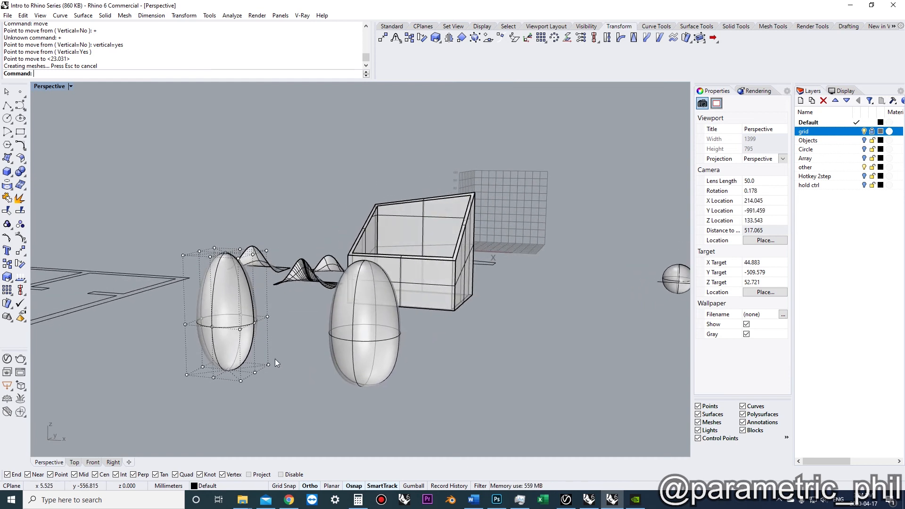
pyautogui.moveTo(278, 321); pyautogui.dragTo(245, 342, button='right')
pyautogui.hotkey('ctrl', 'z')
pyautogui.hotkey('ctrl', 'z')
pyautogui.press('Escape')
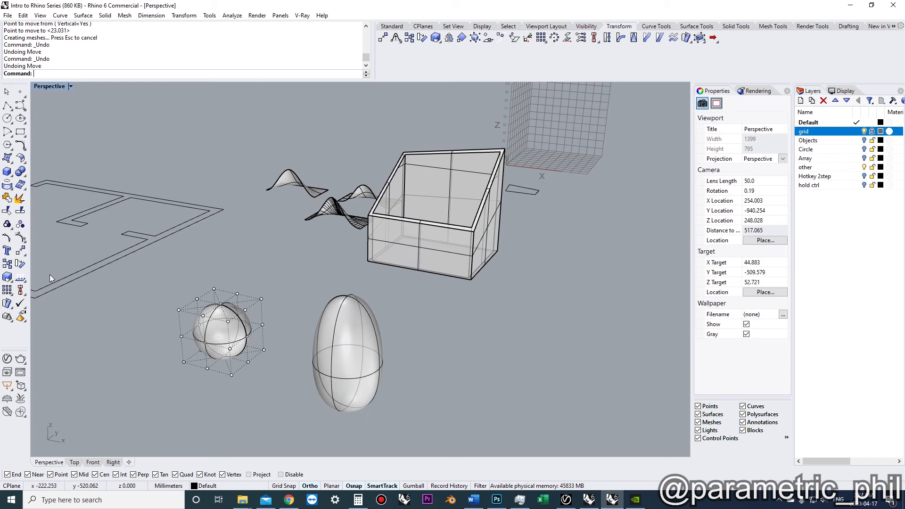
# Rebuild the sphere surface with 8 points in both U and V at degree 3
pyautogui.click(201, 331)
pyautogui.write('Rebuild')
pyautogui.press('Return')
pyautogui.moveTo(218, 328); pyautogui.dragTo(230, 300, button='right')
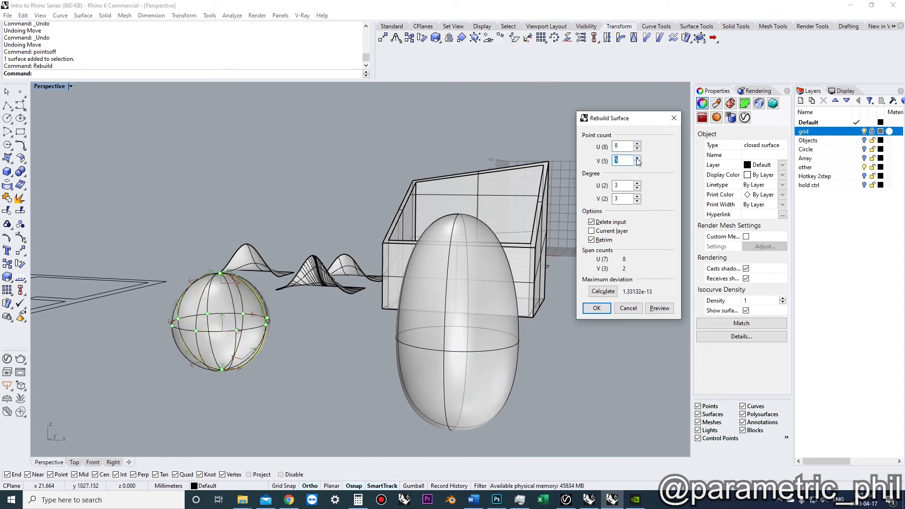
pyautogui.press('Return')
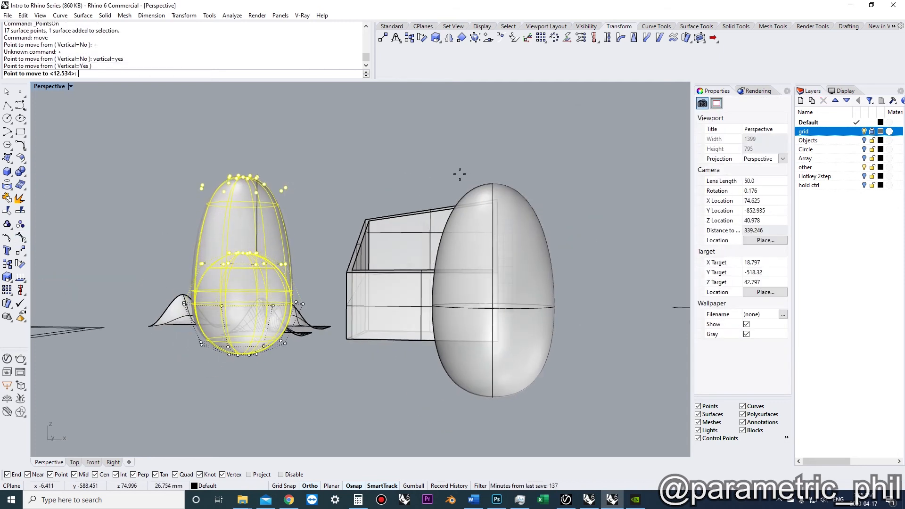
# Stretch the rebuilt sphere by moving its top control points vertically, then undo both moves
pyautogui.click(492, 184)
pyautogui.moveTo(358, 248); pyautogui.dragTo(353, 231, button='right')
pyautogui.click(289, 332)
pyautogui.moveTo(180, 300); pyautogui.dragTo(181, 300)
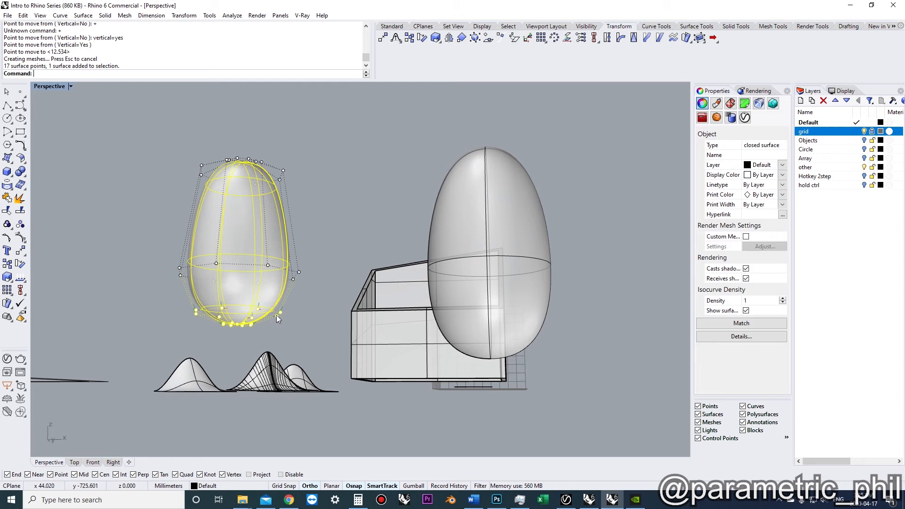
pyautogui.press('space')
pyautogui.click(252, 325)
pyautogui.moveTo(264, 338); pyautogui.dragTo(289, 324, button='right')
pyautogui.click(477, 415)
pyautogui.press('F11')
pyautogui.hotkey('ctrl', 'z')
pyautogui.hotkey('ctrl', 'z')
pyautogui.press('F11')
# Create an editing cage around the sphere using its bounding box with 4 points and degree 3 in each direction
pyautogui.click(232, 302)
pyautogui.write('Cage')
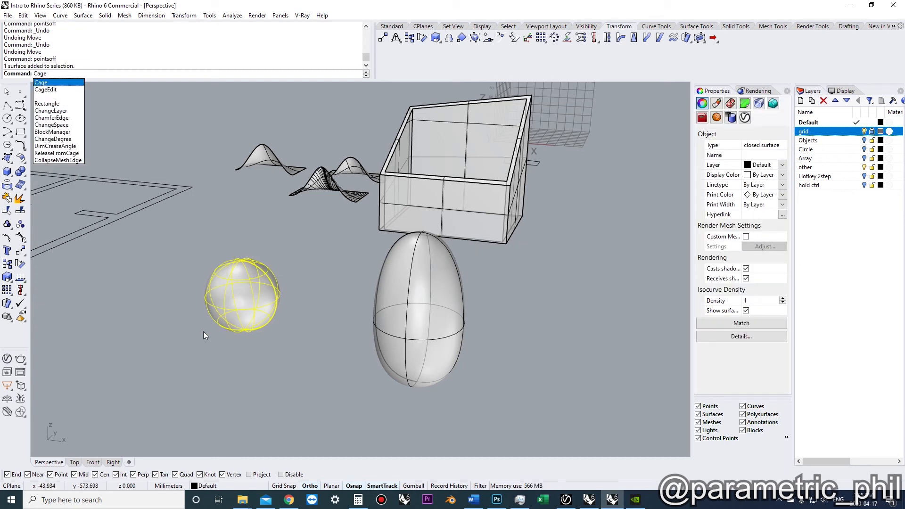
pyautogui.press('Down')
pyautogui.press('Return')
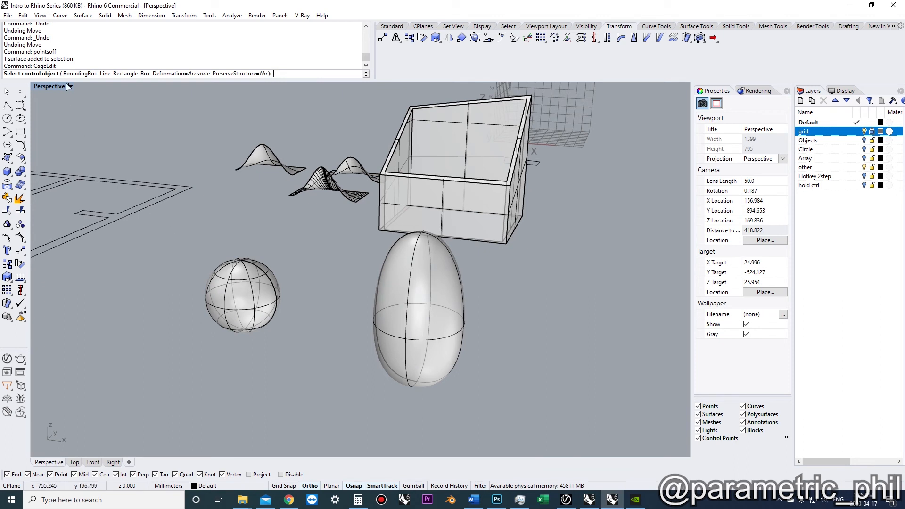
pyautogui.click(109, 73)
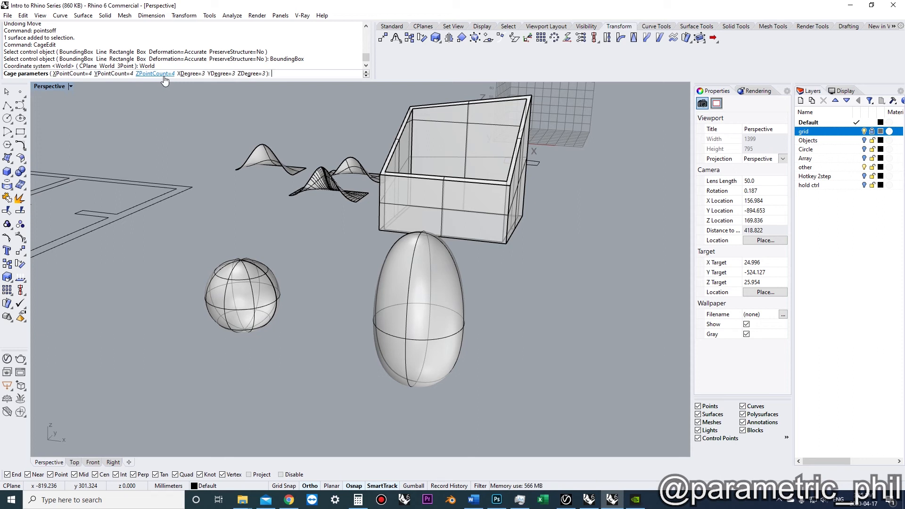
pyautogui.press('Return')
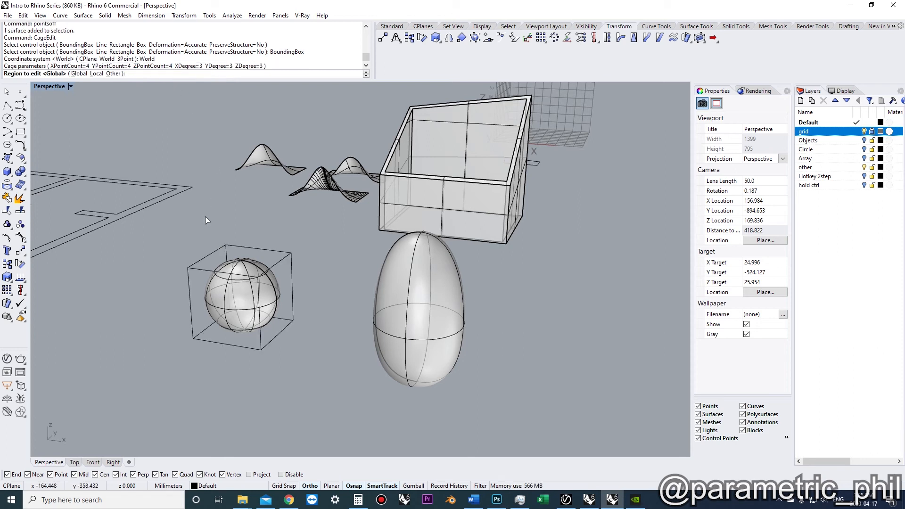
pyautogui.moveTo(225, 249); pyautogui.dragTo(210, 243, button='right')
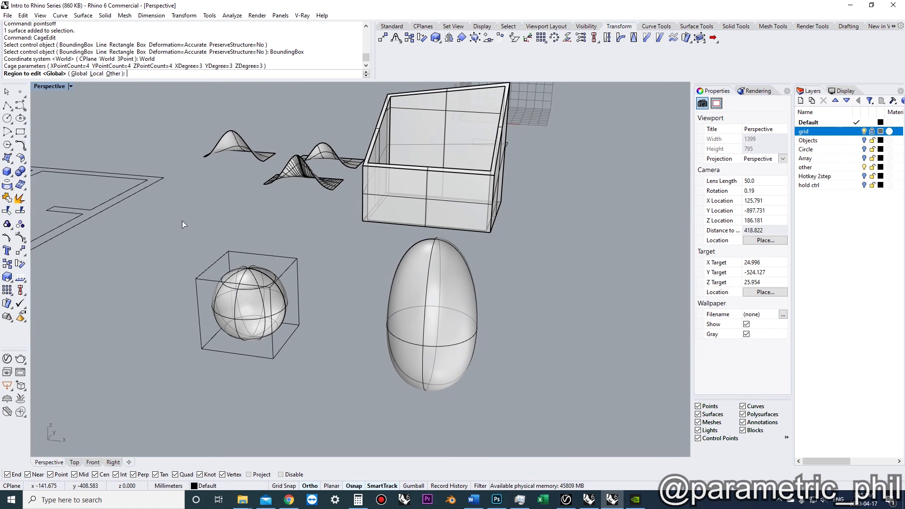
pyautogui.press('Return')
# Show the cage points and move the top cage points upward to stretch the sphere
pyautogui.moveTo(182, 220); pyautogui.dragTo(254, 260, button='right')
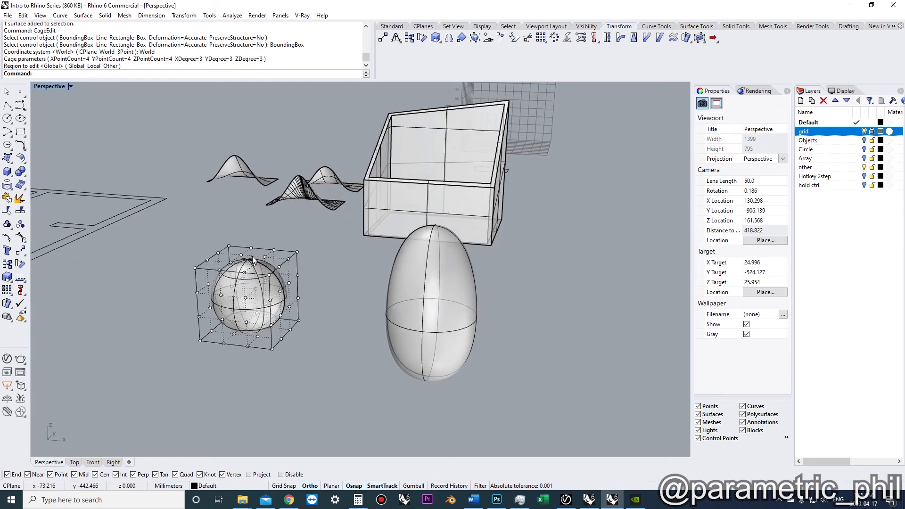
pyautogui.moveTo(229, 289); pyautogui.dragTo(298, 215, button='right')
pyautogui.scroll(3, 230, 289)
pyautogui.scroll(-4, 230, 288)
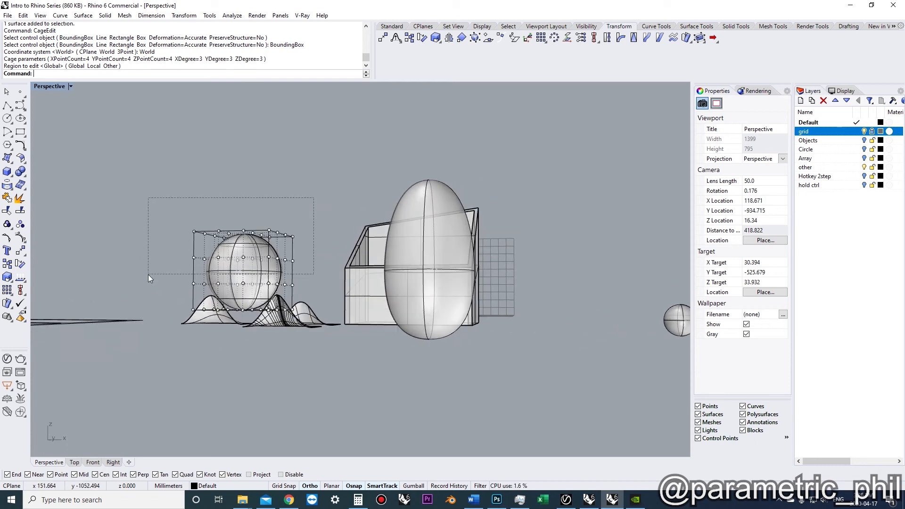
pyautogui.moveTo(148, 274); pyautogui.dragTo(144, 273)
pyautogui.moveTo(226, 222); pyautogui.dragTo(285, 283, button='right')
pyautogui.write('mv')
pyautogui.press('space')
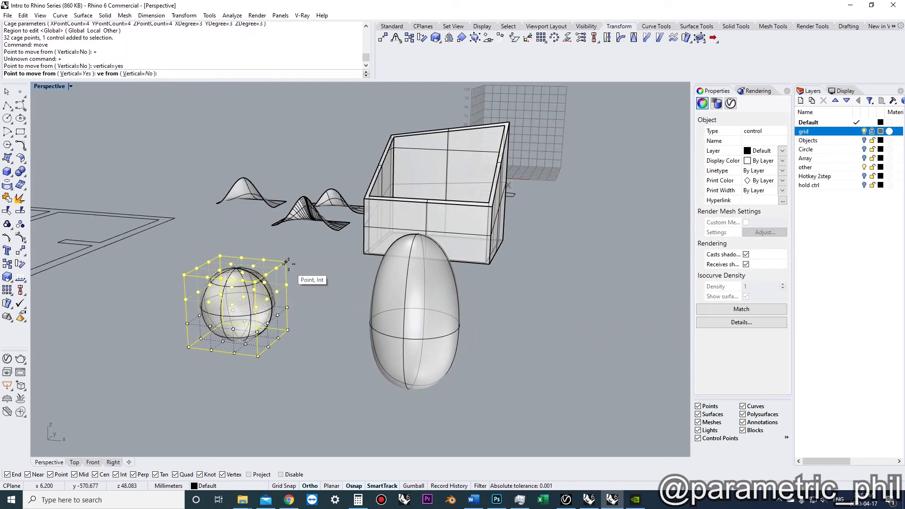
pyautogui.click(287, 261)
pyautogui.click(423, 233)
pyautogui.moveTo(415, 242); pyautogui.dragTo(334, 259, button='right')
pyautogui.moveTo(172, 266); pyautogui.dragTo(171, 265)
# Move further rows of cage points vertically to elongate the sphere, then turn the cage points off
pyautogui.moveTo(236, 236); pyautogui.dragTo(264, 297, button='right')
pyautogui.write('mv')
pyautogui.click(288, 319)
pyautogui.click(291, 343)
pyautogui.moveTo(335, 338); pyautogui.dragTo(325, 287, button='right')
pyautogui.moveTo(319, 303); pyautogui.dragTo(168, 255)
pyautogui.click(294, 296)
pyautogui.click(294, 319)
pyautogui.moveTo(294, 315); pyautogui.dragTo(287, 242, button='right')
pyautogui.moveTo(315, 226); pyautogui.dragTo(176, 200)
pyautogui.moveTo(325, 193); pyautogui.dragTo(310, 218, button='right')
pyautogui.write('mv')
pyautogui.click(310, 218)
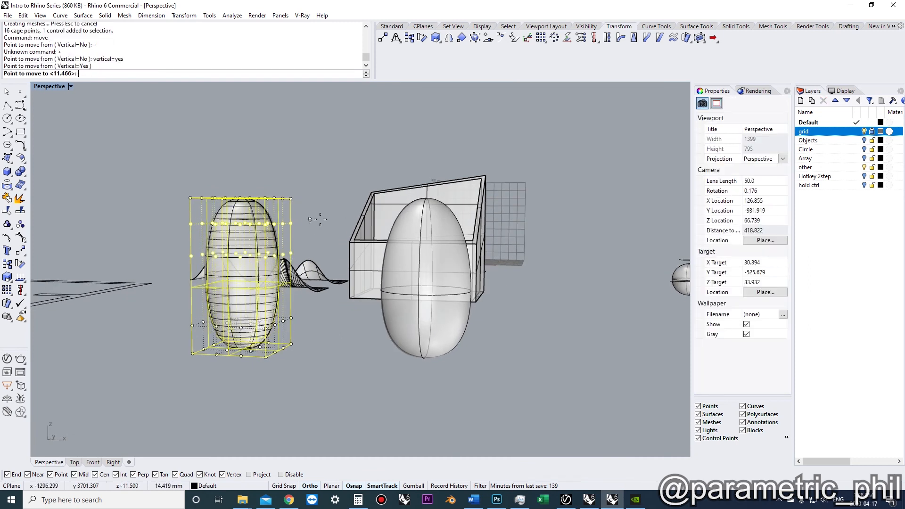
pyautogui.click(323, 221)
pyautogui.moveTo(320, 225); pyautogui.dragTo(295, 284, button='right')
pyautogui.write('pointsoff')
pyautogui.press('Return')
pyautogui.click(297, 282)
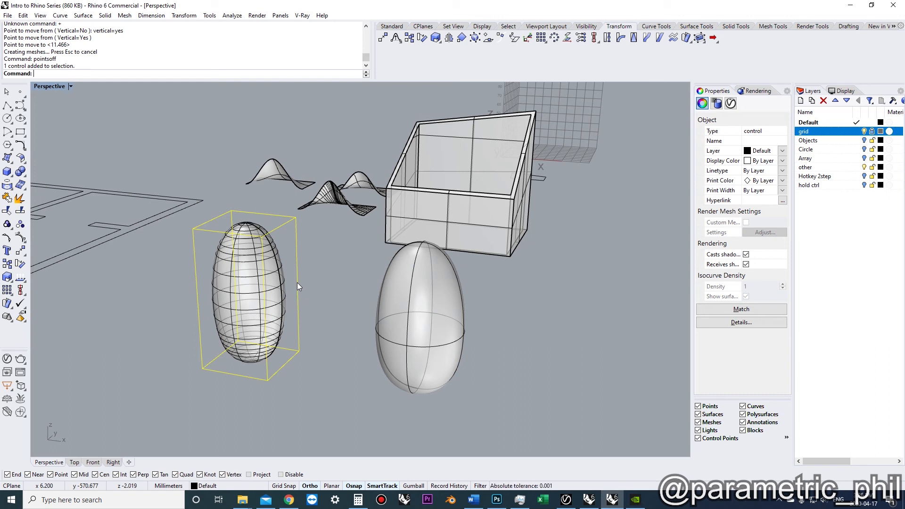
# Turn the cage points back on and move the lower cage points outward to bulge the shape
pyautogui.click(327, 284)
pyautogui.moveTo(327, 285); pyautogui.dragTo(290, 260, button='right')
pyautogui.click(299, 256)
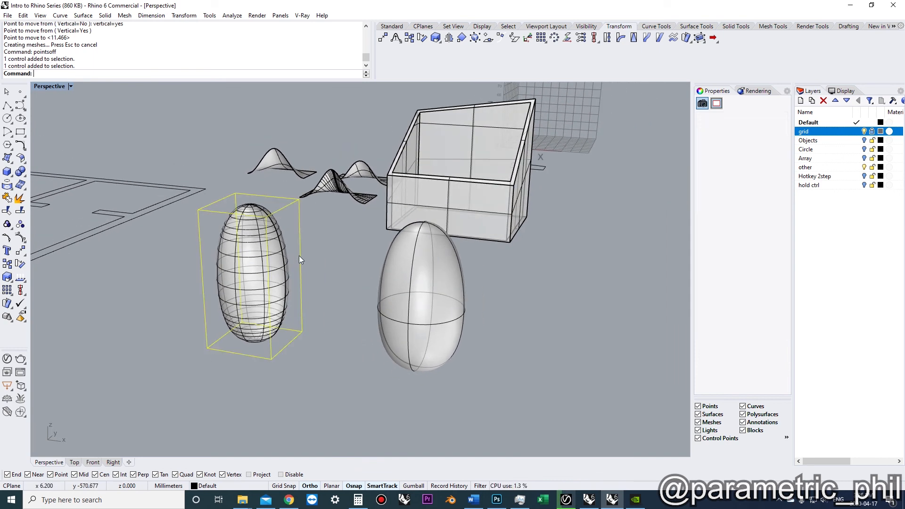
pyautogui.click(21, 240)
pyautogui.moveTo(198, 271); pyautogui.dragTo(317, 384, button='right')
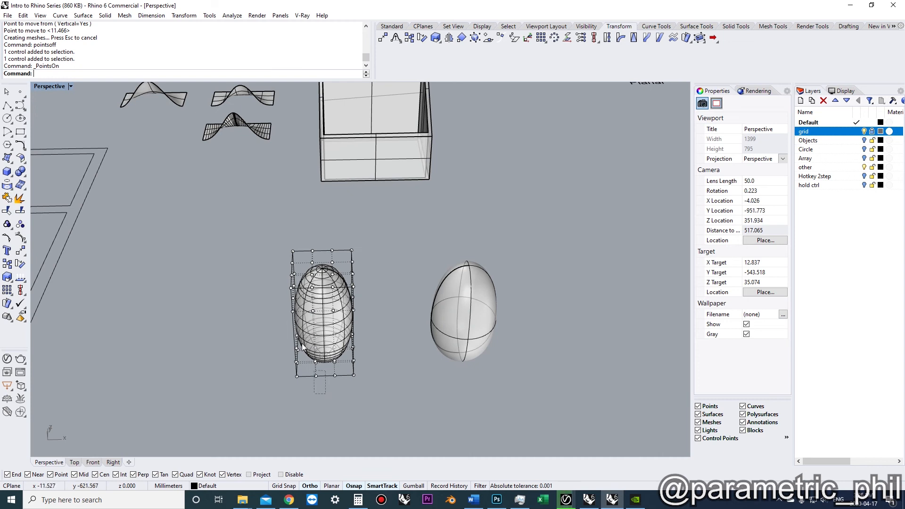
pyautogui.moveTo(252, 261); pyautogui.dragTo(255, 259)
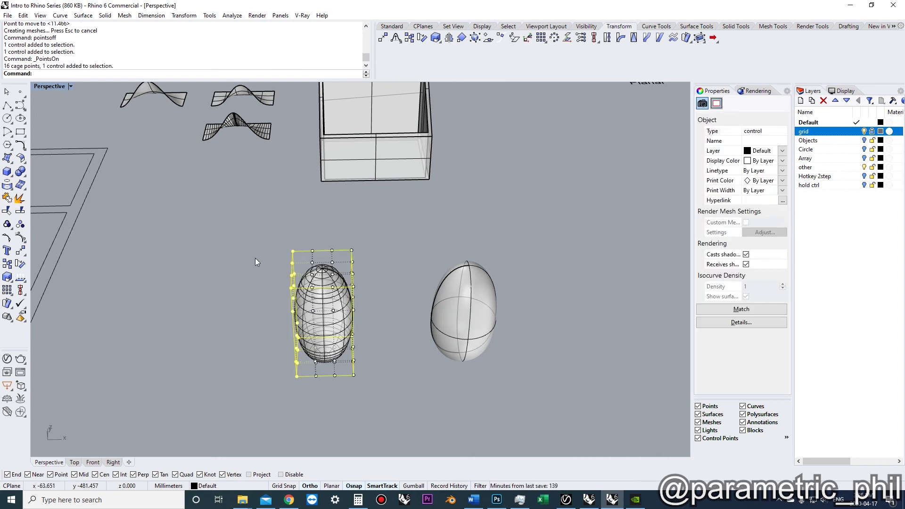
pyautogui.moveTo(256, 259); pyautogui.dragTo(210, 295, button='right')
pyautogui.write('m')
pyautogui.press('Return')
pyautogui.click(238, 359)
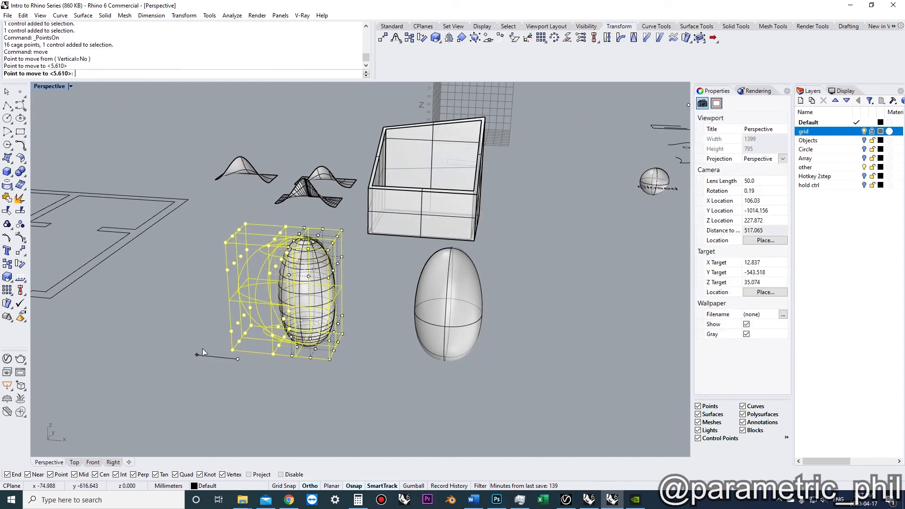
pyautogui.click(205, 349)
pyautogui.moveTo(208, 344); pyautogui.dragTo(261, 360, button='right')
pyautogui.press('Escape')
# Clean up the scene by deleting the cage box and the egg's profile curve, and repositioning the egg surface
pyautogui.press('Escape')
pyautogui.click(399, 282)
pyautogui.scroll(-4, 386, 279)
pyautogui.moveTo(381, 275); pyautogui.dragTo(373, 344, button='right')
pyautogui.press('Escape')
pyautogui.scroll(6, 283, 283)
pyautogui.click(315, 317)
pyautogui.press('Delete')
pyautogui.click(327, 274)
pyautogui.write('move')
pyautogui.press('Return')
pyautogui.click(317, 288)
pyautogui.click(423, 324)
pyautogui.moveTo(422, 323); pyautogui.dragTo(374, 334, button='right')
pyautogui.click(276, 314)
pyautogui.press('Delete')
pyautogui.scroll(-5, 279, 317)
pyautogui.moveTo(278, 317); pyautogui.dragTo(264, 351, button='right')
# Draw a long, narrow rectangular plane surface below the other objects
pyautogui.write('plane')
pyautogui.press('Return')
pyautogui.click(112, 375)
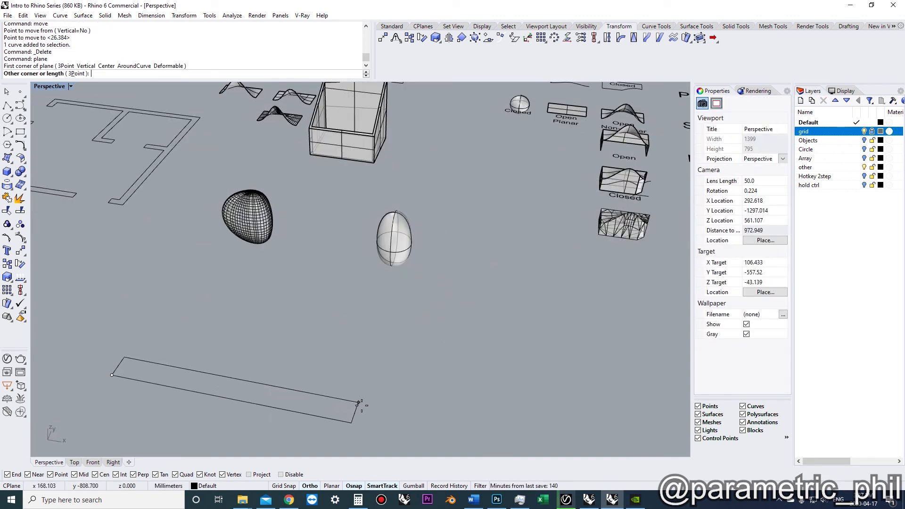
pyautogui.click(387, 402)
# Twist the plane several turns about an axis running along its length
pyautogui.keyDown('shift'); pyautogui.moveTo(333, 406); pyautogui.dragTo(337, 323, button='right'); pyautogui.keyUp('shift')
pyautogui.scroll(4, 325, 356)
pyautogui.click(315, 345)
pyautogui.scroll(-2, 315, 347)
pyautogui.write('Tw')
pyautogui.press('Return')
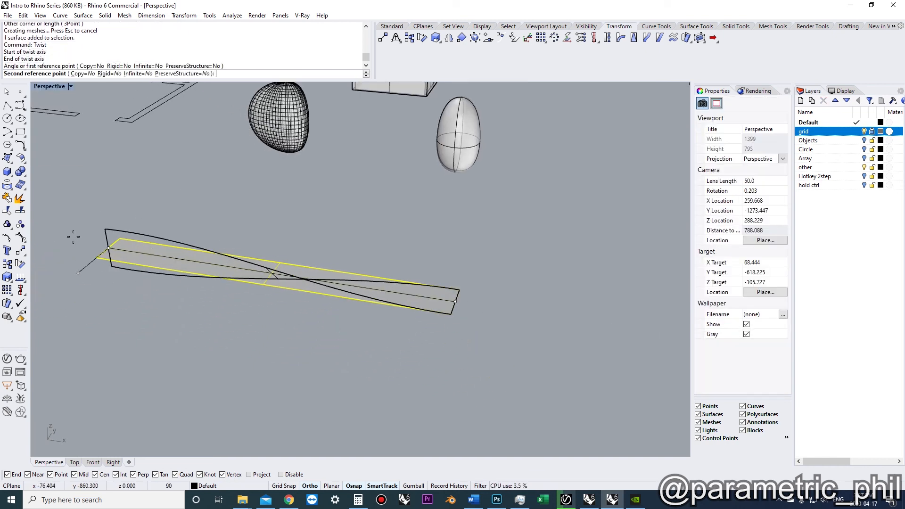
pyautogui.click(53, 224)
pyautogui.click(195, 301)
pyautogui.keyDown('shift'); pyautogui.moveTo(197, 301); pyautogui.dragTo(279, 289, button='right'); pyautogui.keyUp('shift')
pyautogui.keyDown('shift'); pyautogui.moveTo(279, 288); pyautogui.dragTo(283, 256, button='right'); pyautogui.keyUp('shift')
pyautogui.scroll(2, 230, 265)
pyautogui.scroll(4, 273, 270)
pyautogui.scroll(-5, 276, 261)
pyautogui.scroll(3, 313, 300)
pyautogui.moveTo(313, 301)
pyautogui.keyDown('shift'); pyautogui.mouseDown(button='right')
pyautogui.moveTo(290, 279)
pyautogui.moveTo(330, 310)
pyautogui.moveTo(315, 286)
pyautogui.mouseUp(button='right'); pyautogui.keyUp('shift')
pyautogui.scroll(-3, 291, 279)
pyautogui.press('ctrl')
pyautogui.scroll(-4, 315, 286)
pyautogui.scroll(2, 311, 273)
pyautogui.click(311, 278)
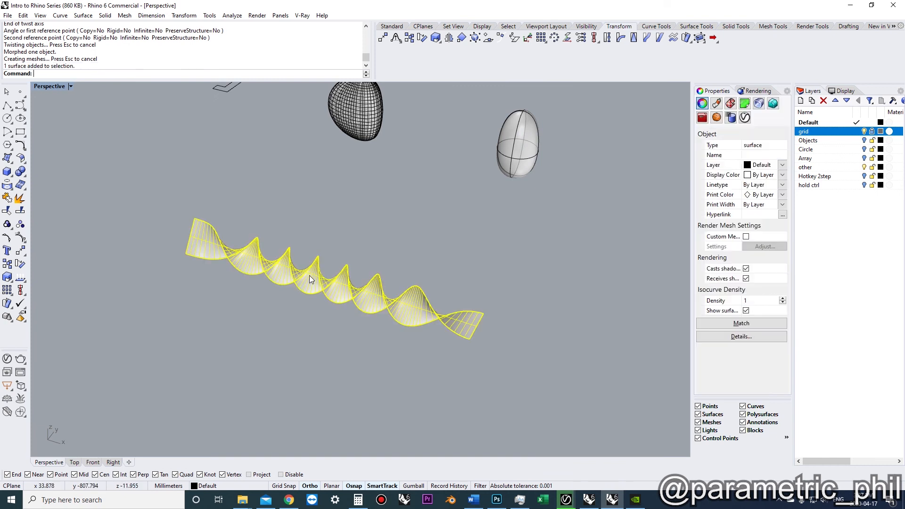
# Bend a copy of the twisted surface upward along a spine drawn through its length
pyautogui.moveTo(342, 332); pyautogui.dragTo(355, 301, button='right')
pyautogui.click(347, 303)
pyautogui.write('B')
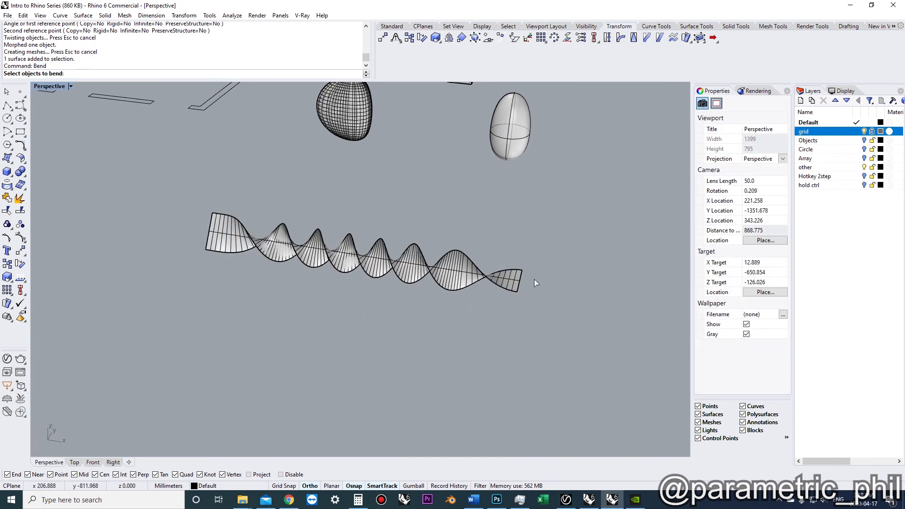
pyautogui.press('Return')
pyautogui.click(520, 281)
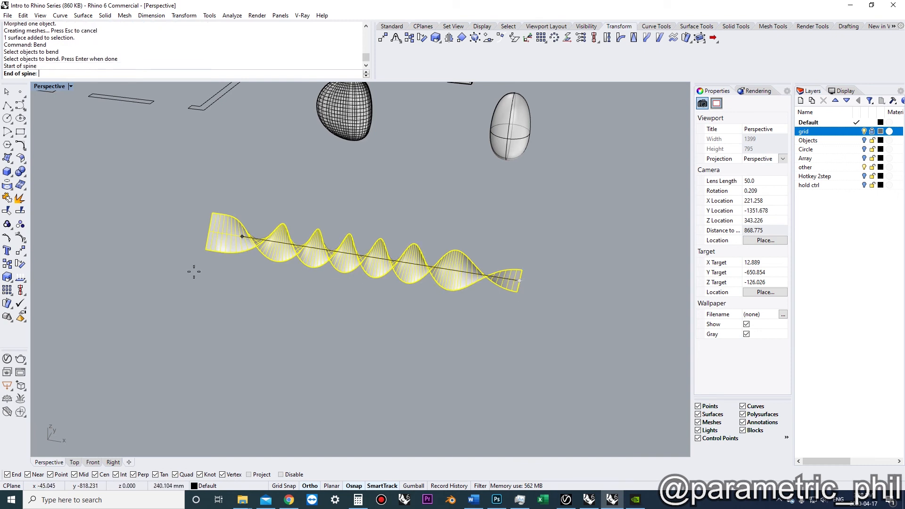
pyautogui.press('alt')
pyautogui.keyDown('ctrl'); pyautogui.click(210, 231); pyautogui.keyUp('ctrl')
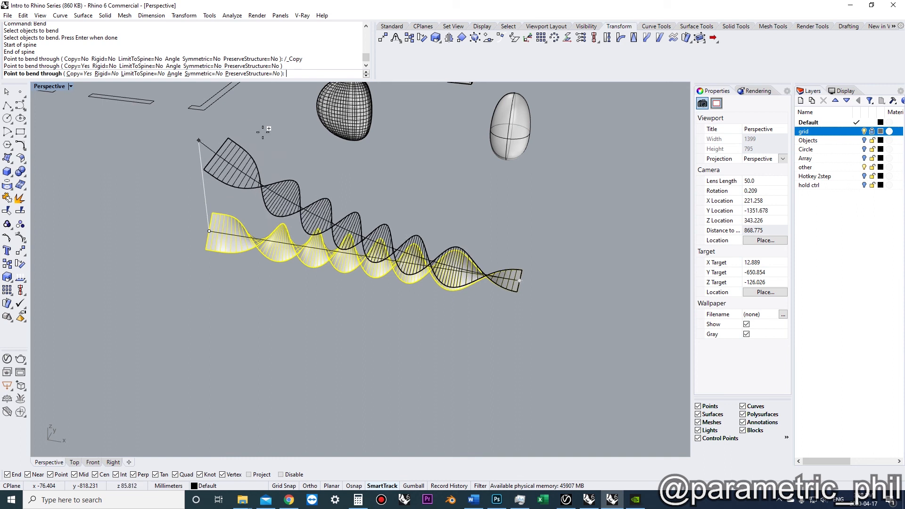
pyautogui.keyDown('shift'); pyautogui.moveTo(234, 162); pyautogui.dragTo(270, 190, button='right'); pyautogui.keyUp('shift')
pyautogui.scroll(-4, 277, 276)
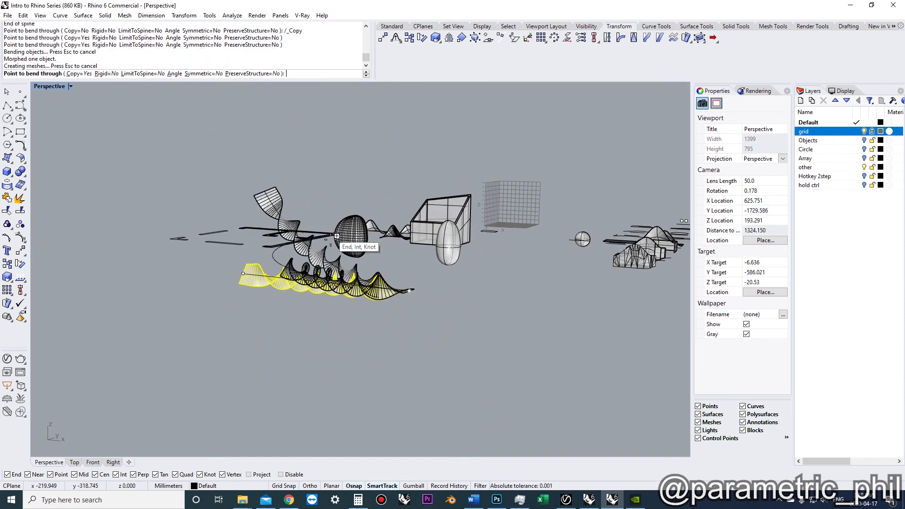
pyautogui.scroll(6, 312, 342)
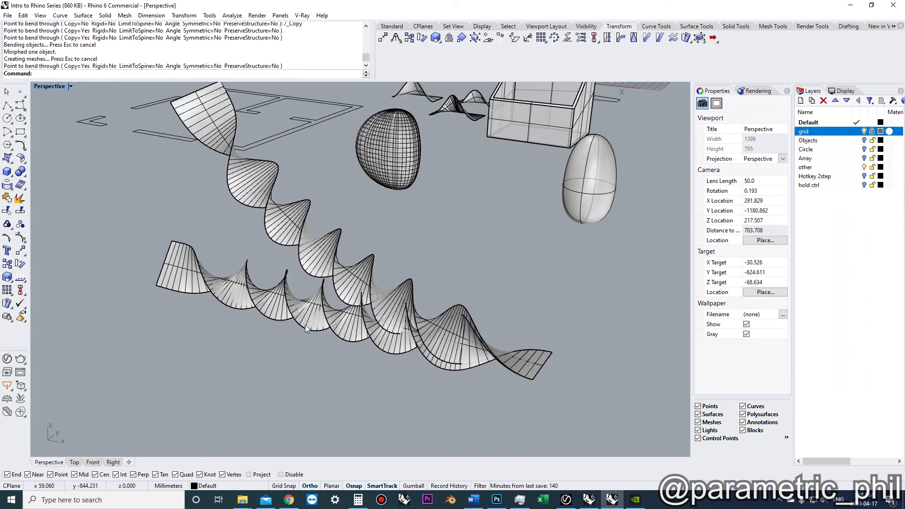
# Delete the original twisted surface and the bent copy
pyautogui.click(321, 319)
pyautogui.press('Delete')
pyautogui.scroll(-2, 337, 307)
pyautogui.moveTo(337, 308)
pyautogui.mouseDown(button='right')
pyautogui.moveTo(307, 278)
pyautogui.moveTo(303, 303)
pyautogui.moveTo(282, 277)
pyautogui.moveTo(319, 313)
pyautogui.moveTo(344, 320)
pyautogui.moveTo(343, 311)
pyautogui.mouseUp(button='right')
pyautogui.scroll(4, 338, 316)
pyautogui.scroll(-2, 324, 304)
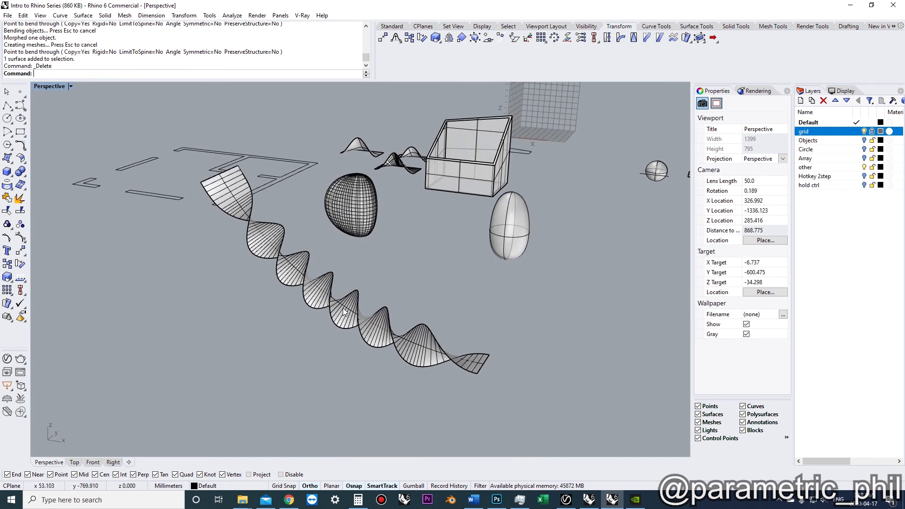
pyautogui.click(342, 307)
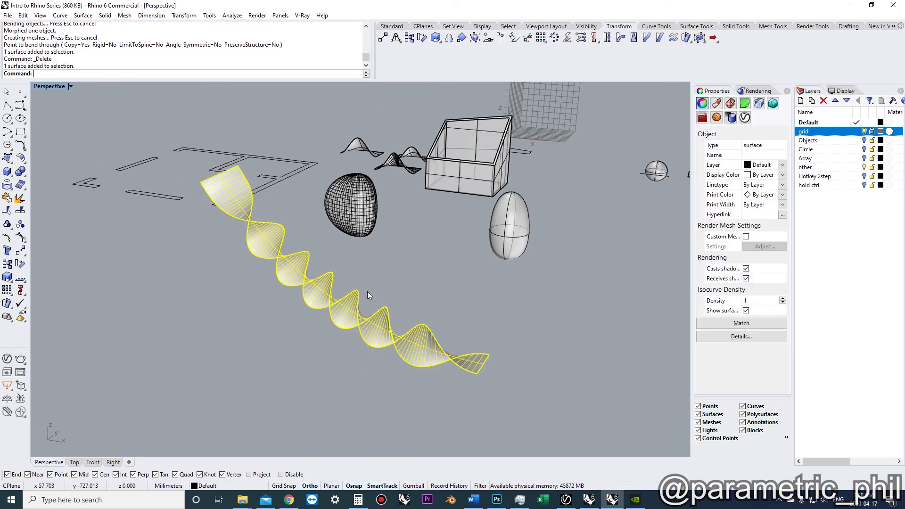
pyautogui.press('Delete')
# Move the egg surface slightly to the left
pyautogui.moveTo(385, 292); pyautogui.dragTo(418, 318, button='right')
pyautogui.scroll(-3, 419, 334)
pyautogui.scroll(3, 436, 333)
pyautogui.moveTo(554, 404); pyautogui.dragTo(502, 332)
pyautogui.write('m')
pyautogui.press('space')
pyautogui.click(439, 395)
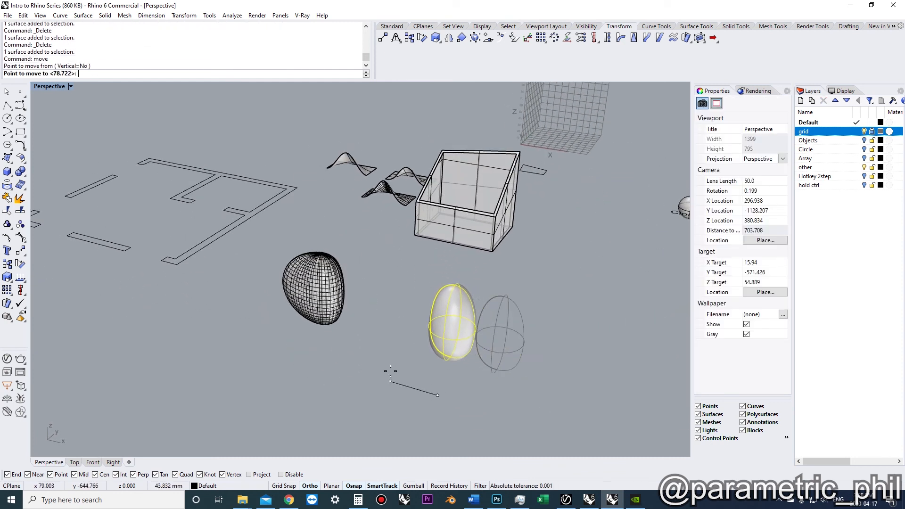
pyautogui.click(356, 367)
pyautogui.keyDown('shift'); pyautogui.moveTo(361, 363); pyautogui.dragTo(412, 358, button='right'); pyautogui.keyUp('shift')
pyautogui.press('Escape')
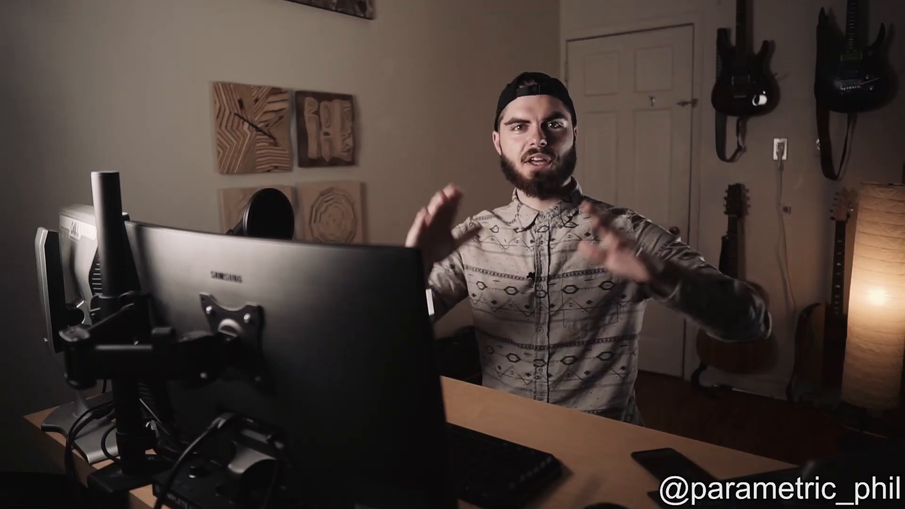